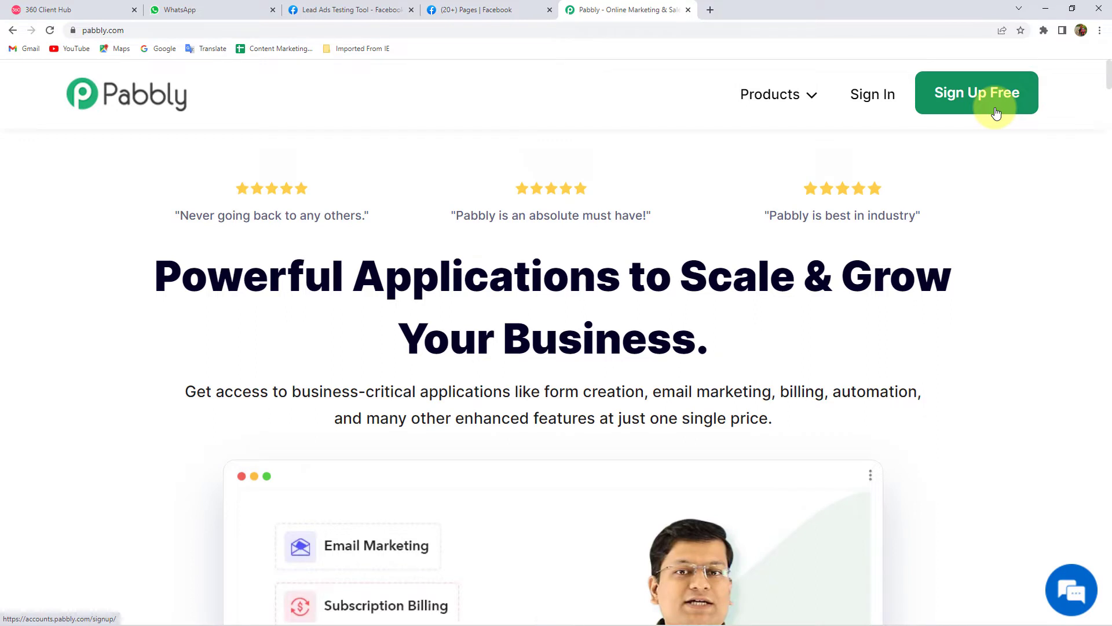
- Sign in, open Pabbly Connect and create a workflow named 'Facebook Lead Ads to WhatsApp'
left_click(875, 99)
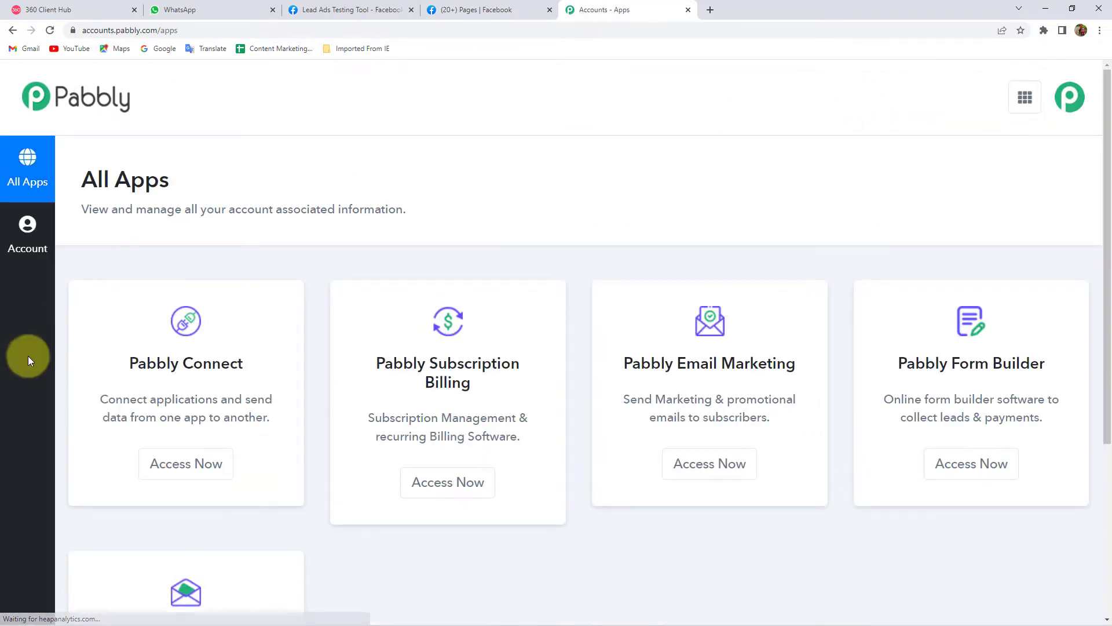
left_click(203, 466)
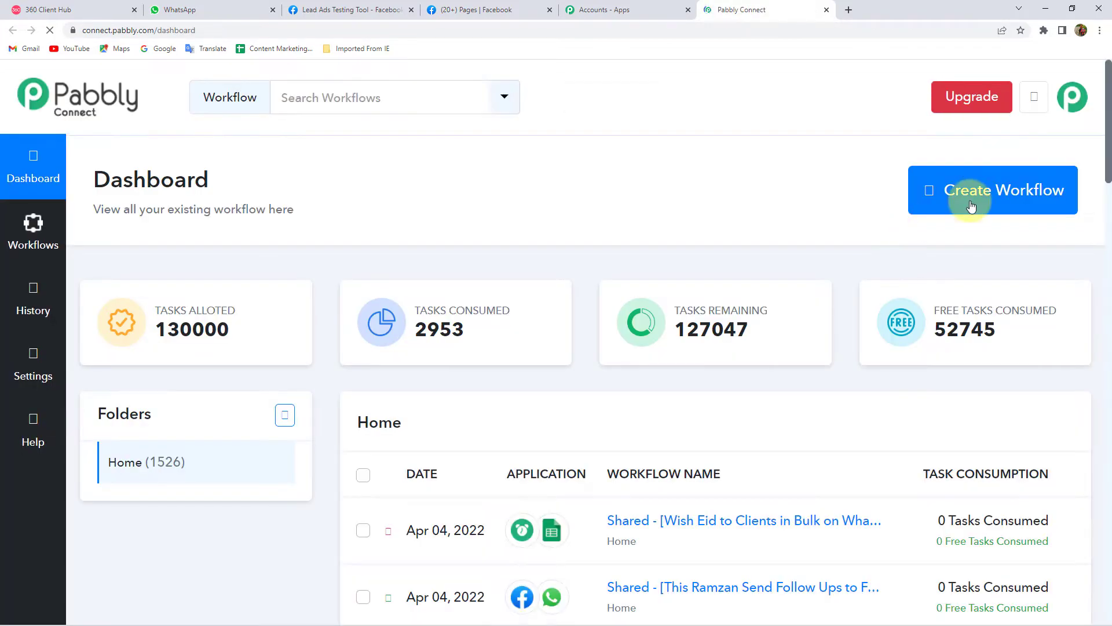
left_click(971, 207)
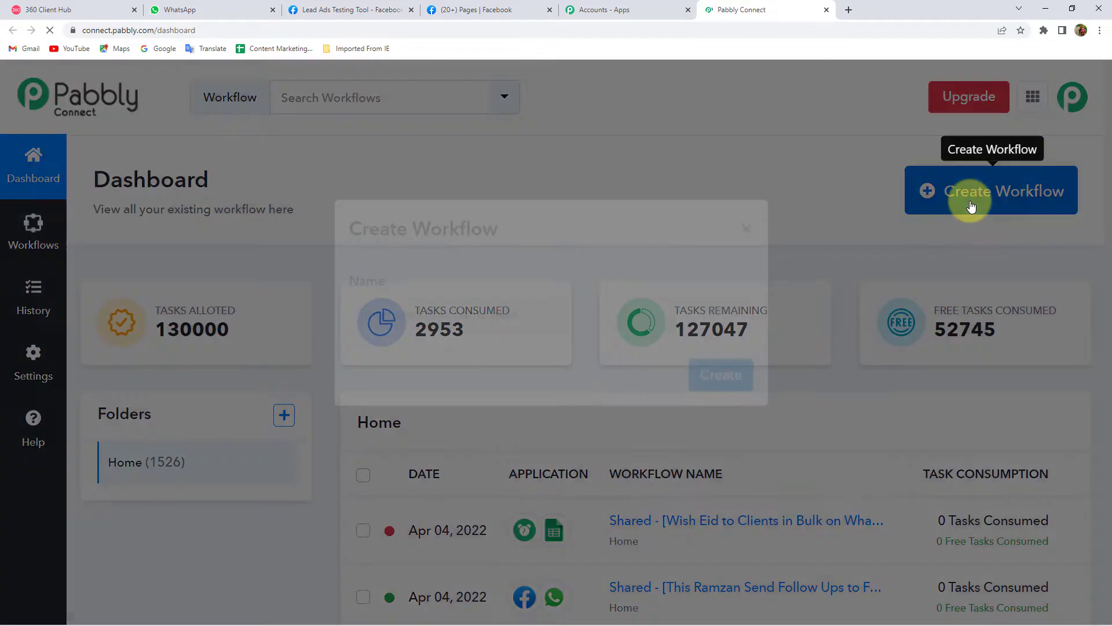
left_click(475, 353)
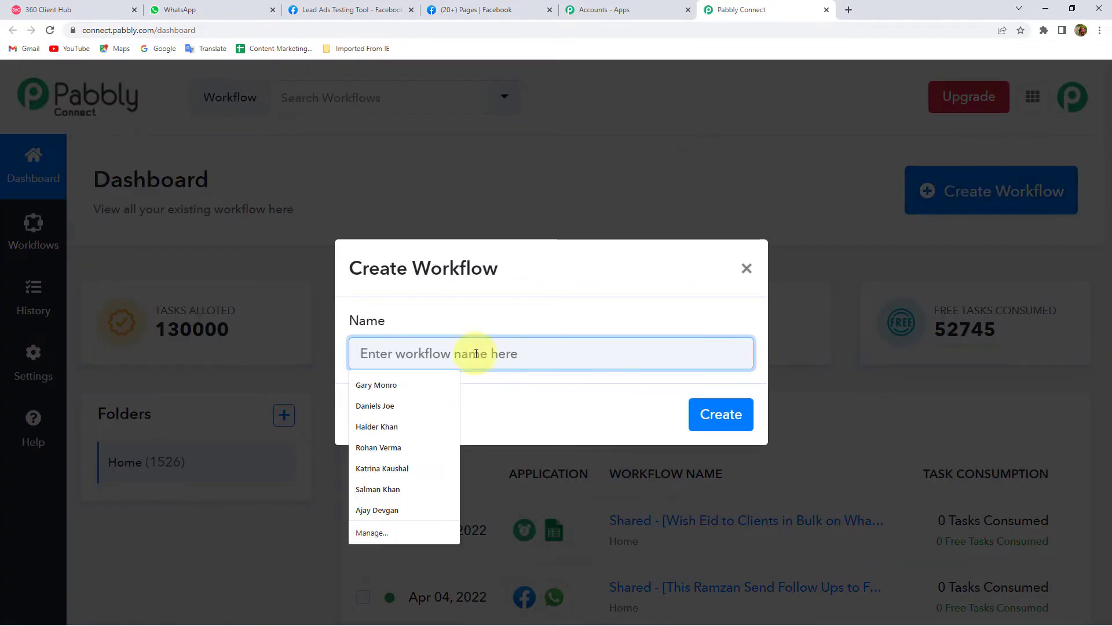
type("Facebook Lead Add to WhatsApp")
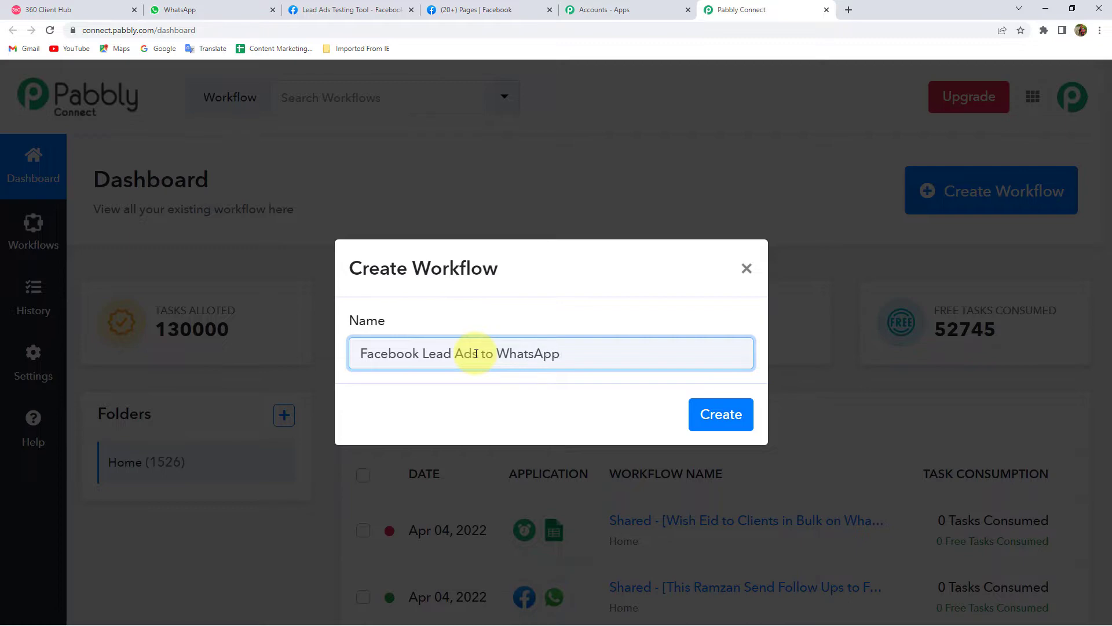
key("Return")
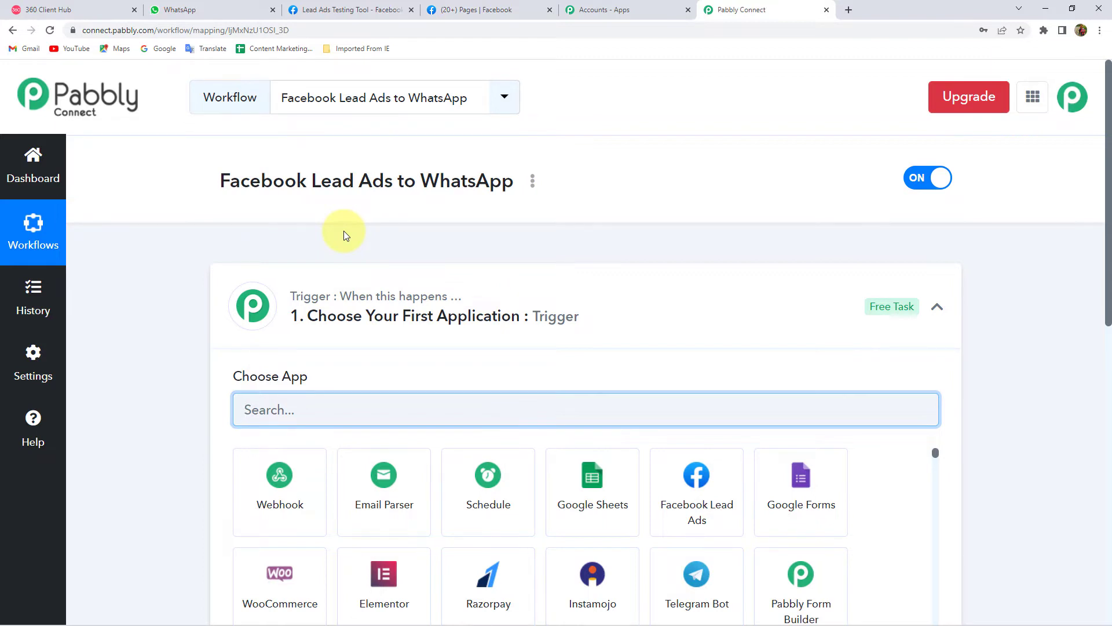
- Search 'Face' in the trigger's app list and choose Facebook Lead Ads
left_click(413, 322)
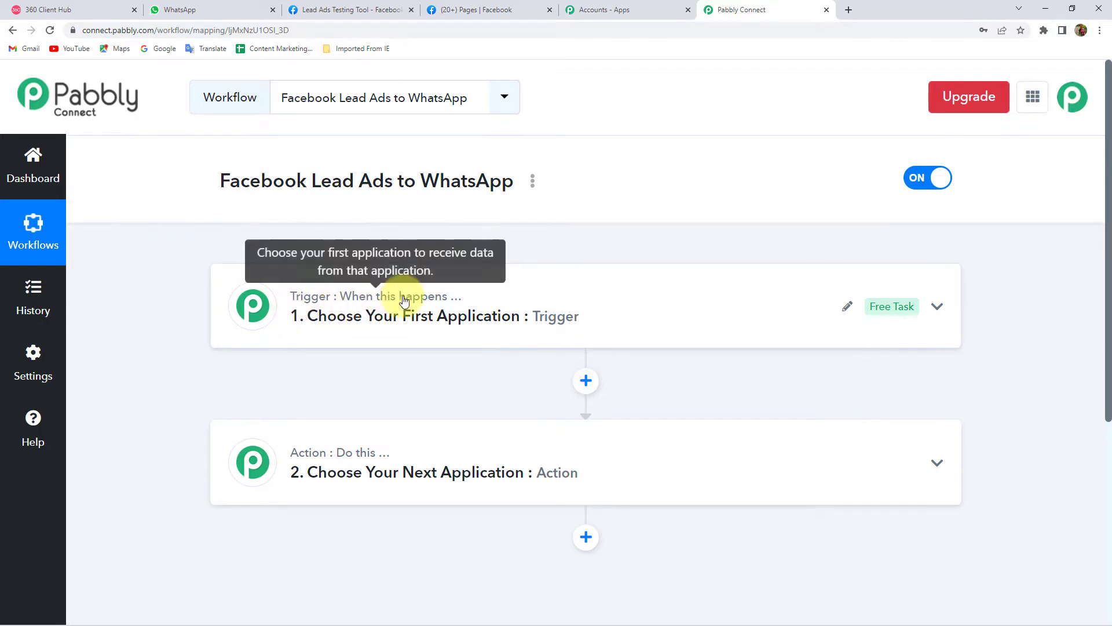
mouse_move(377, 456)
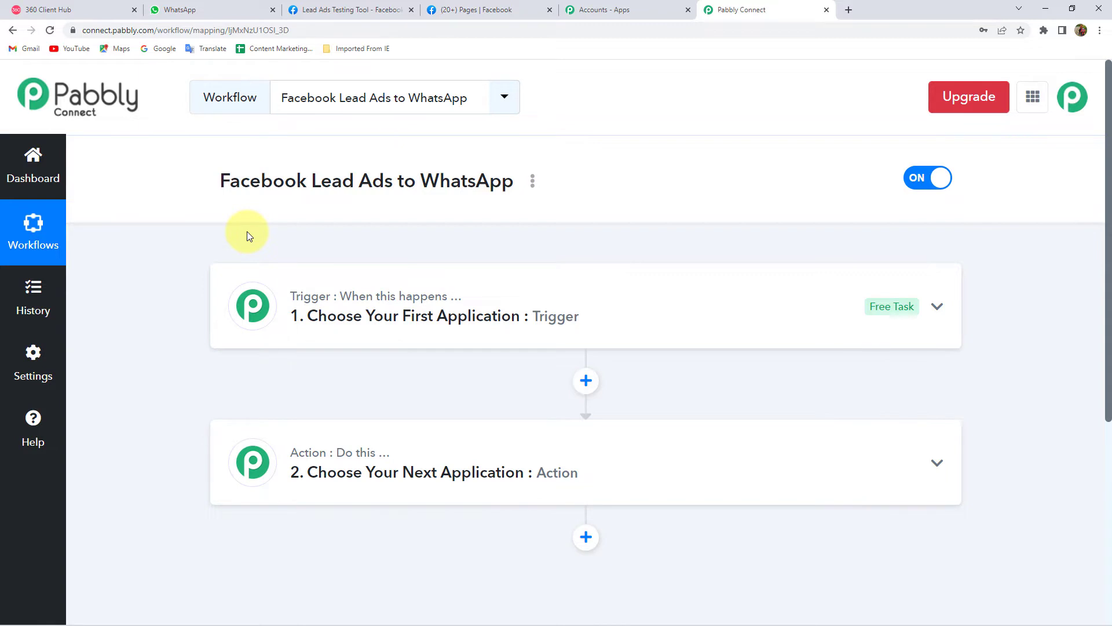
left_click(353, 318)
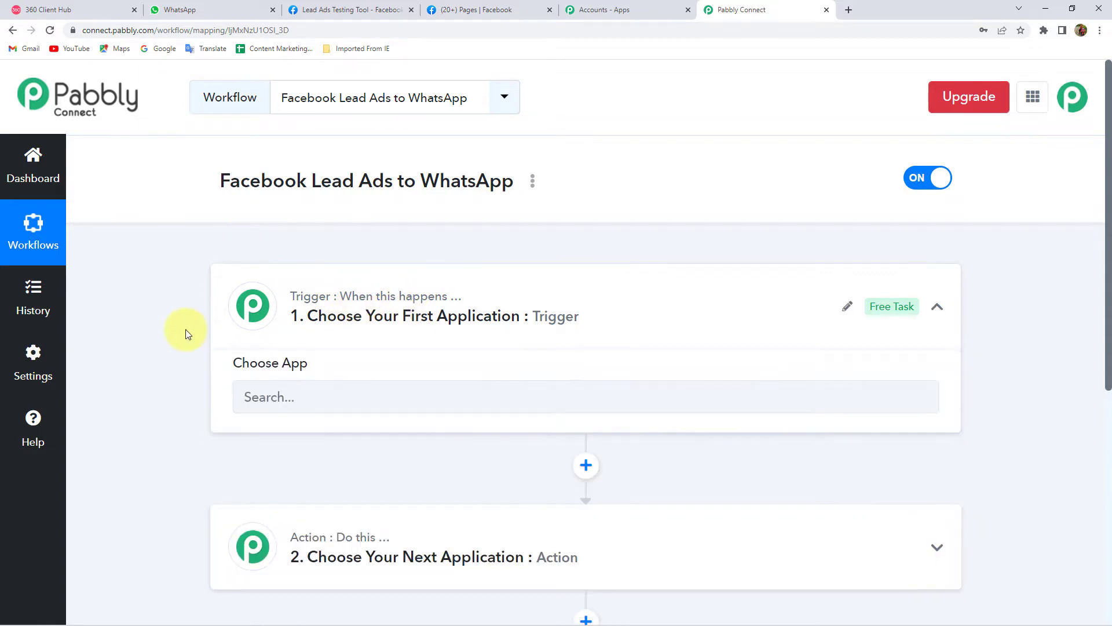
scroll(288, 340, "down", 1)
left_click(292, 350)
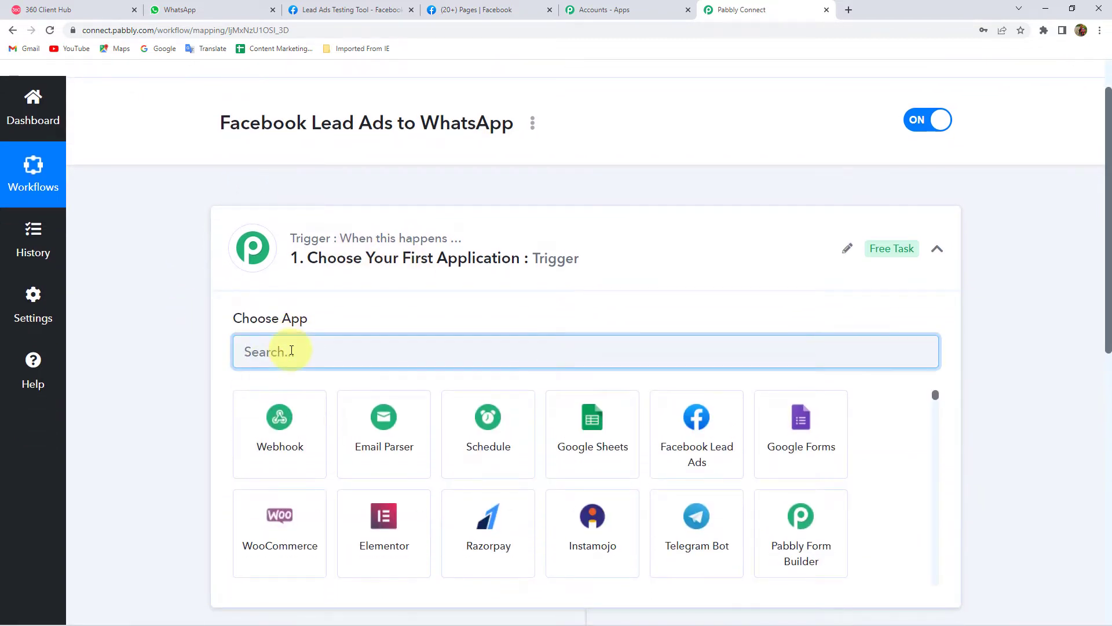
type("Face")
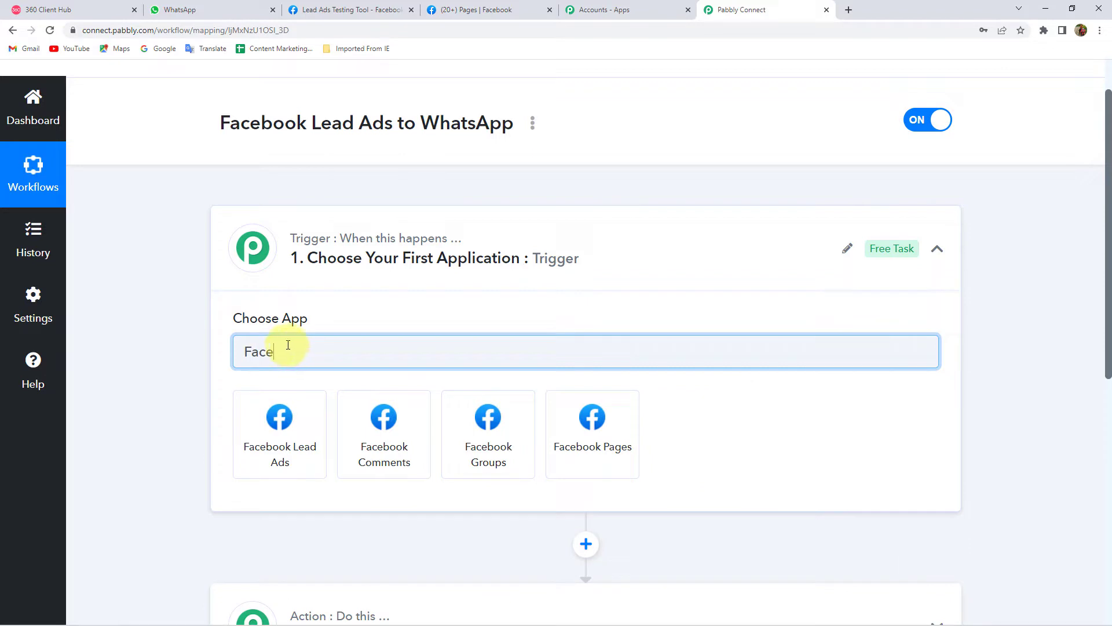
left_click(267, 457)
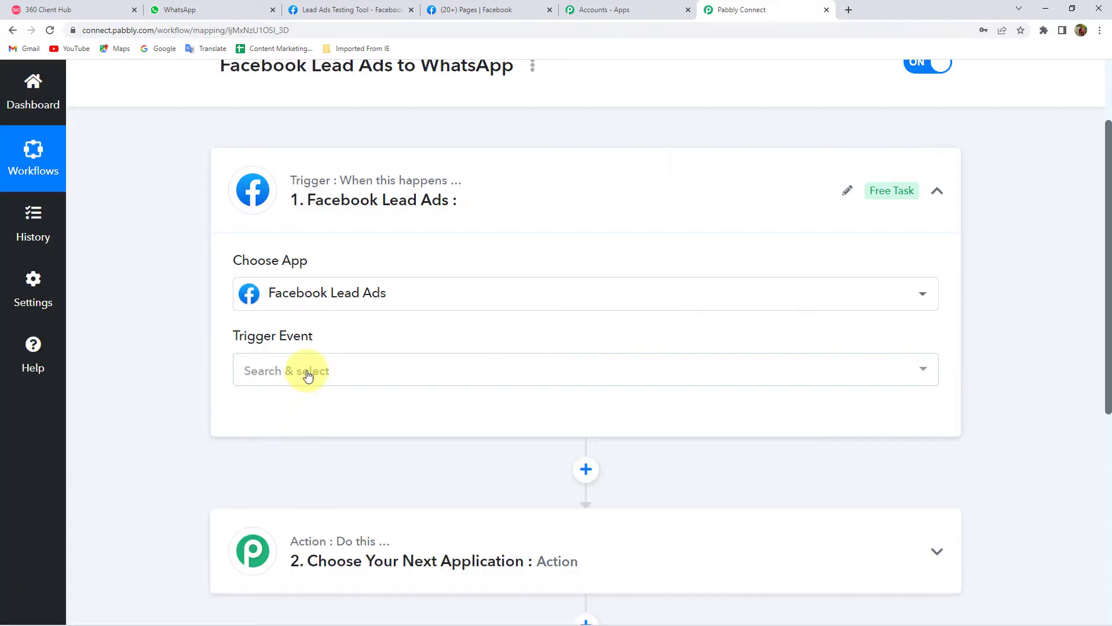
- Choose the New Lead (Instant) - Beta trigger event and authorize a new Facebook Lead Ads connection
left_click(308, 372)
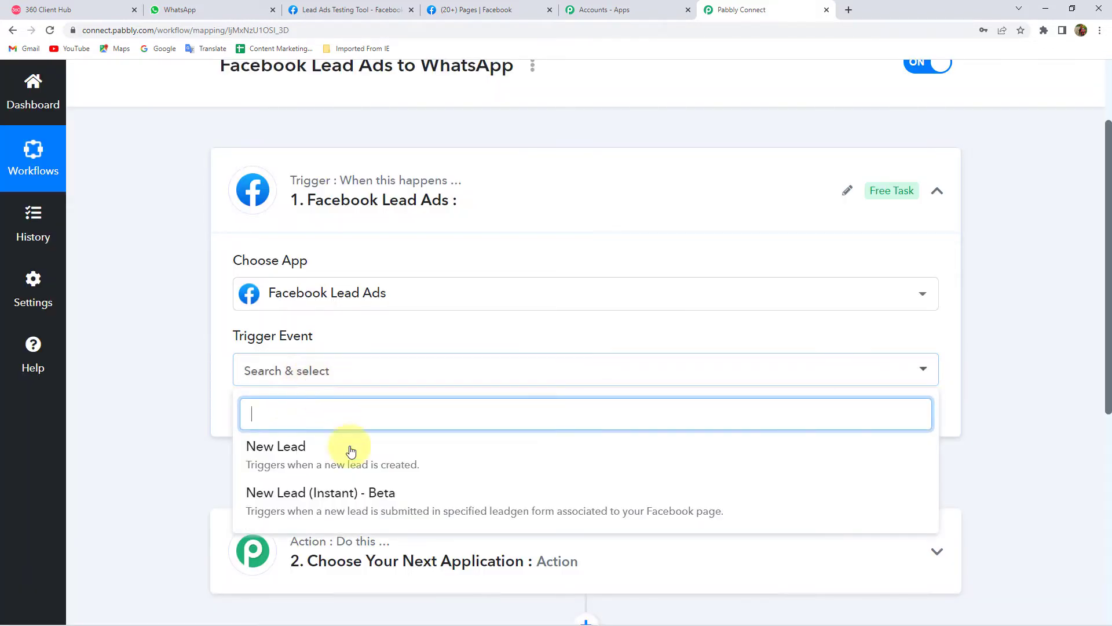
left_click(374, 513)
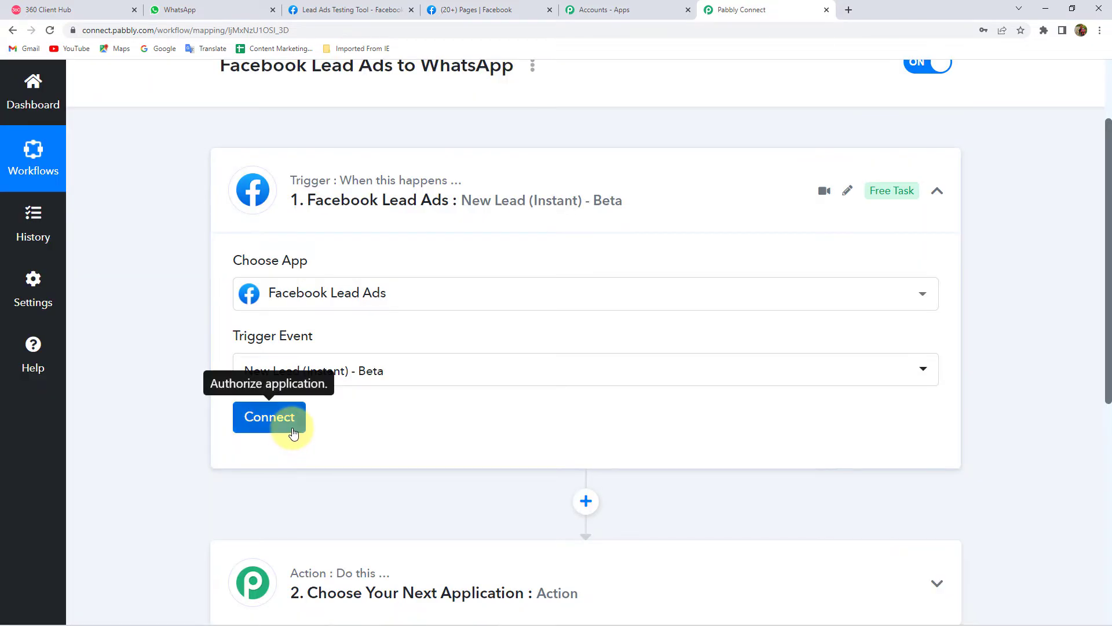
left_click(292, 426)
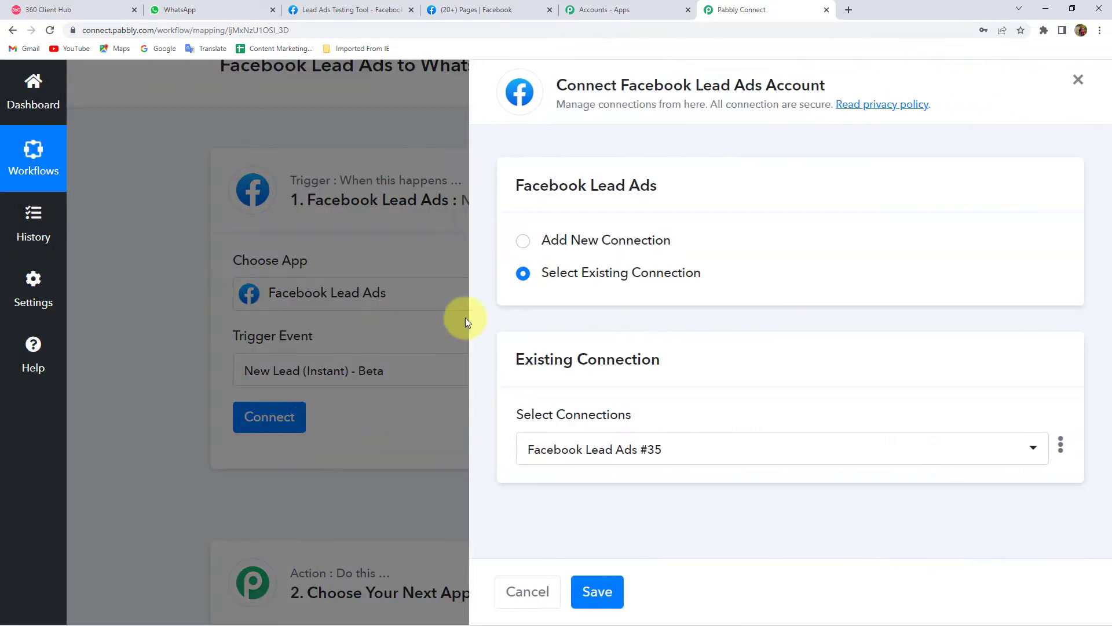
left_click(564, 240)
left_click(582, 427)
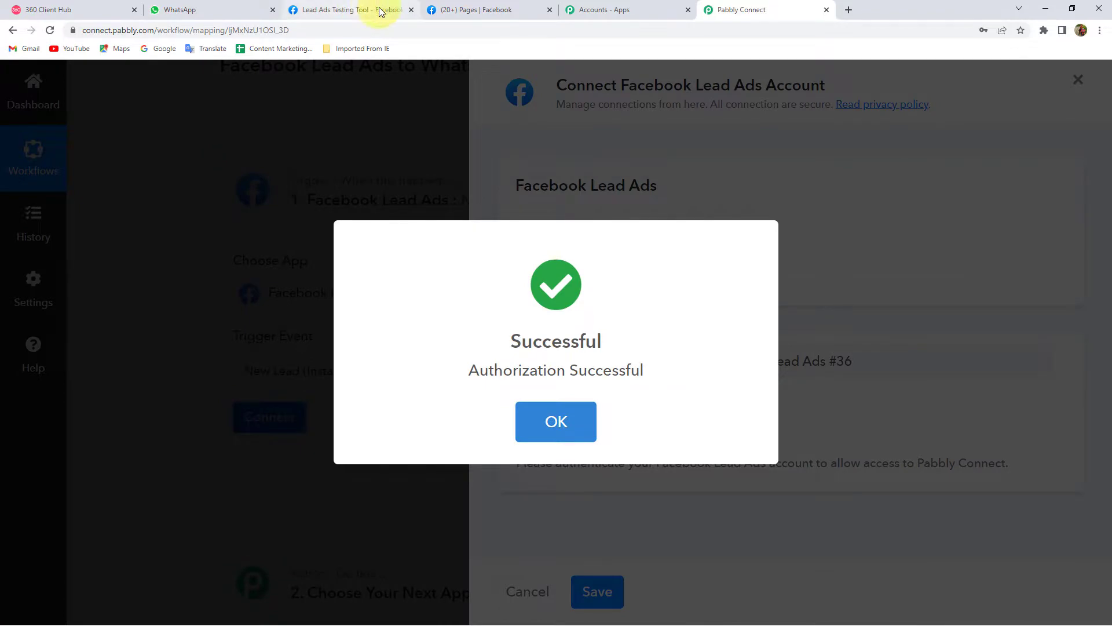
left_click(472, 11)
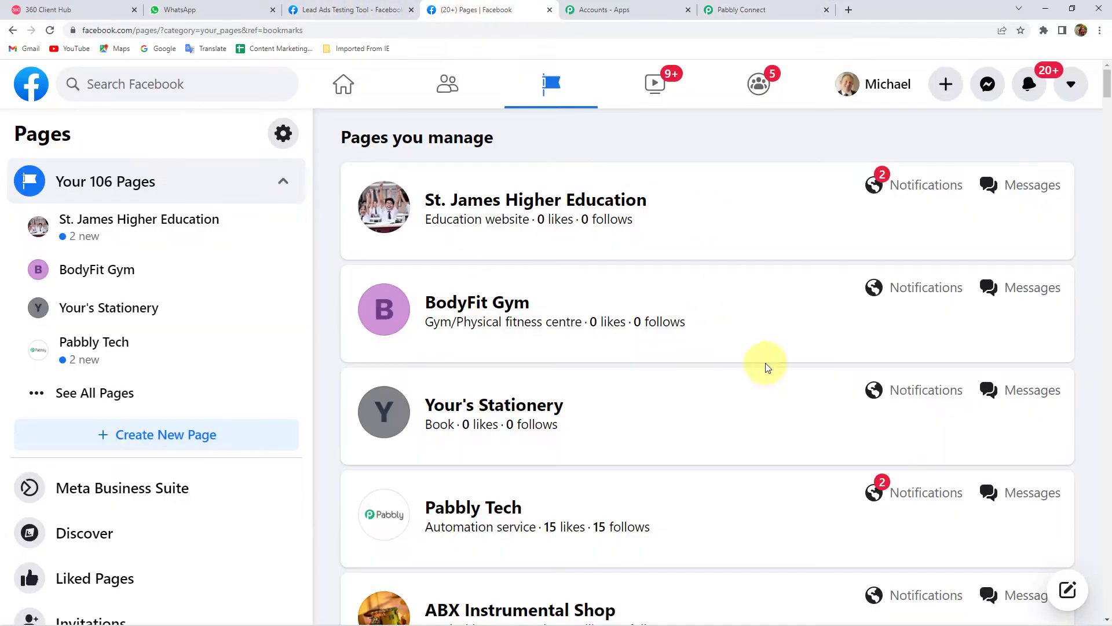
left_click(745, 9)
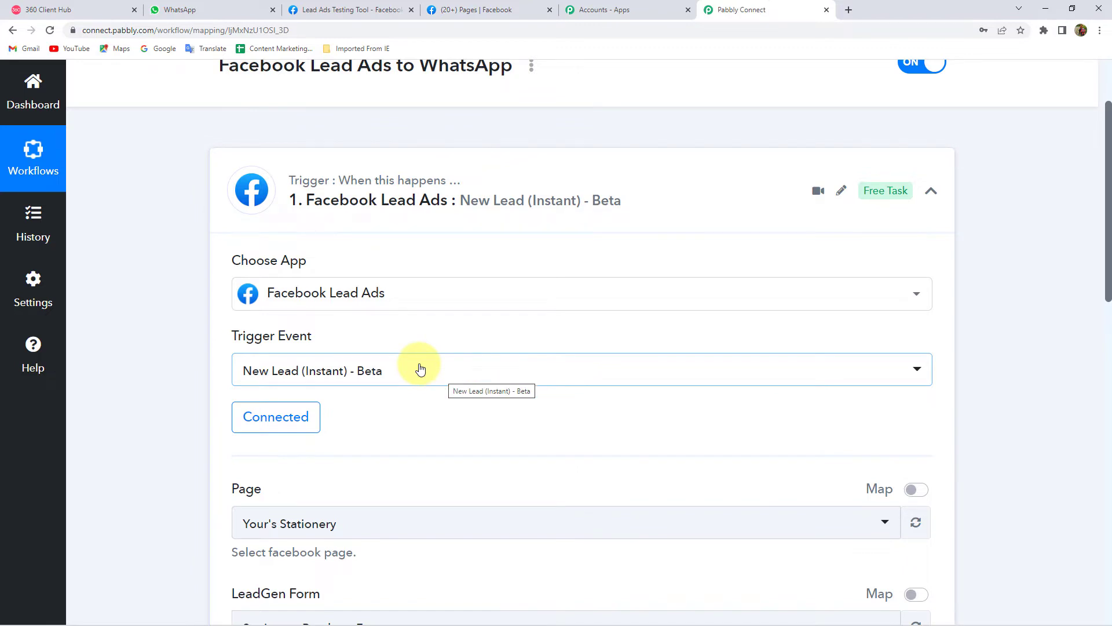
- Set the trigger's page to Kesar Sweets and its LeadGen form to Sweets Brochure Form
scroll(420, 369, "down", 4)
double_click(246, 257)
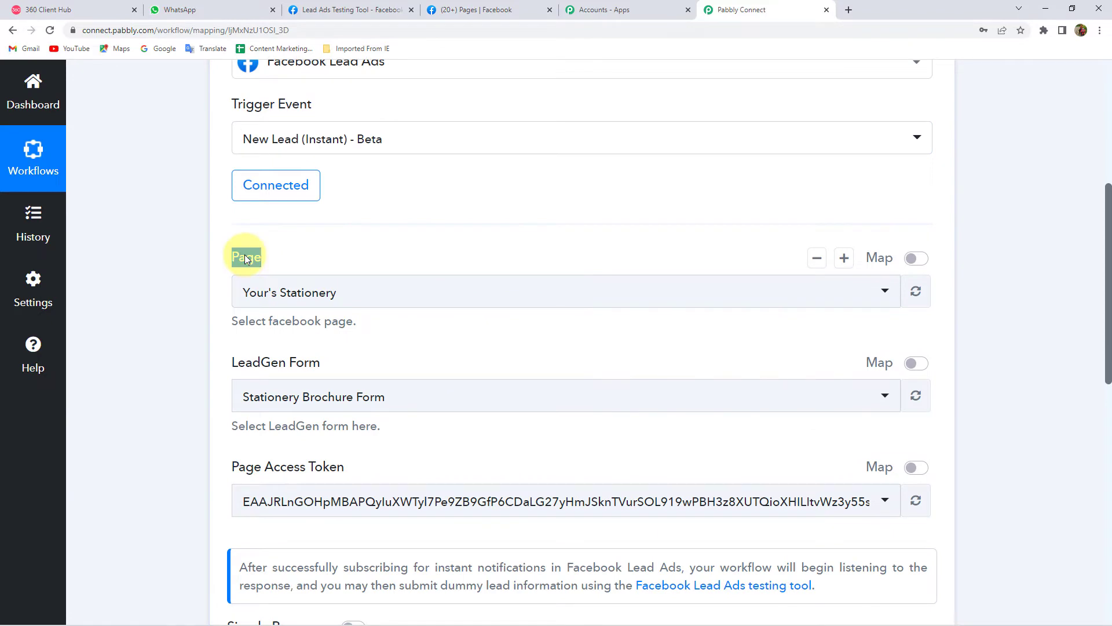
left_click(290, 291)
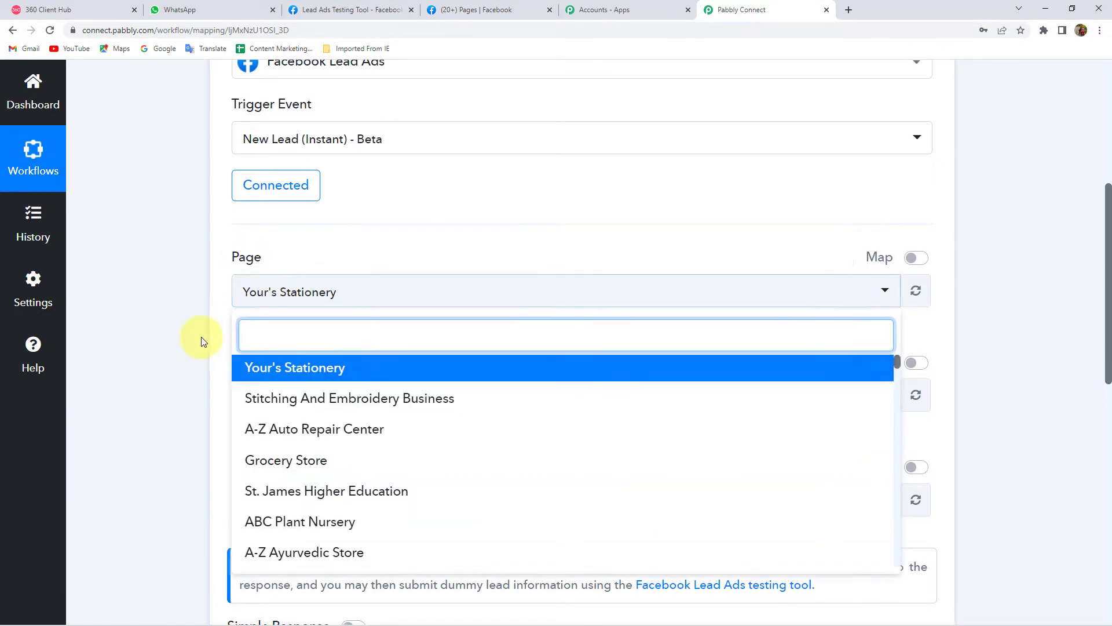
scroll(201, 341, "down", 2)
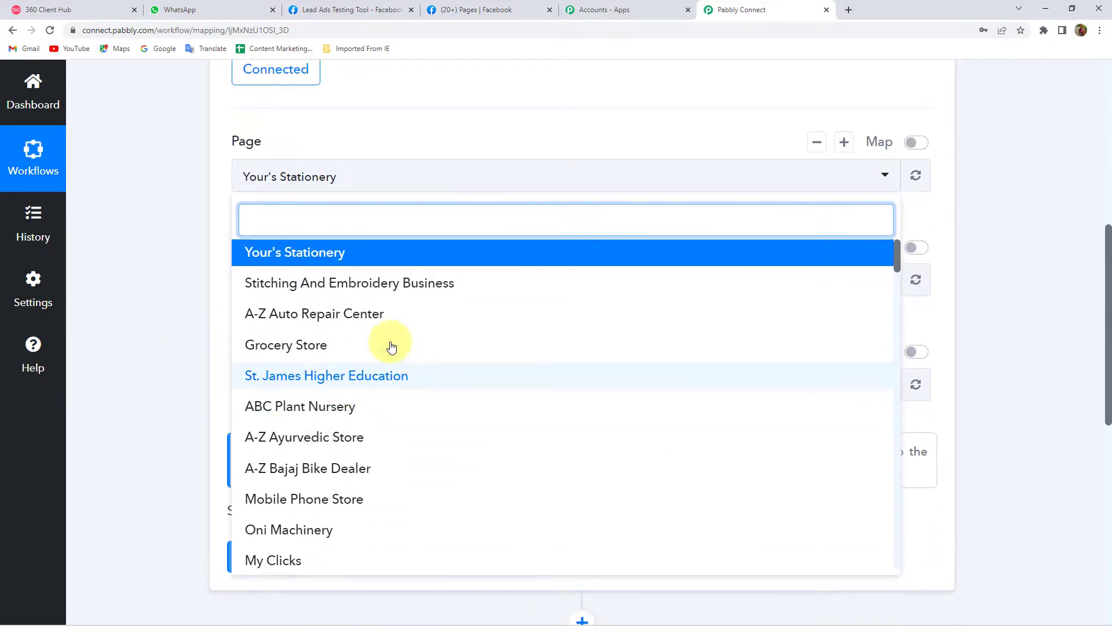
scroll(356, 356, "down", 7)
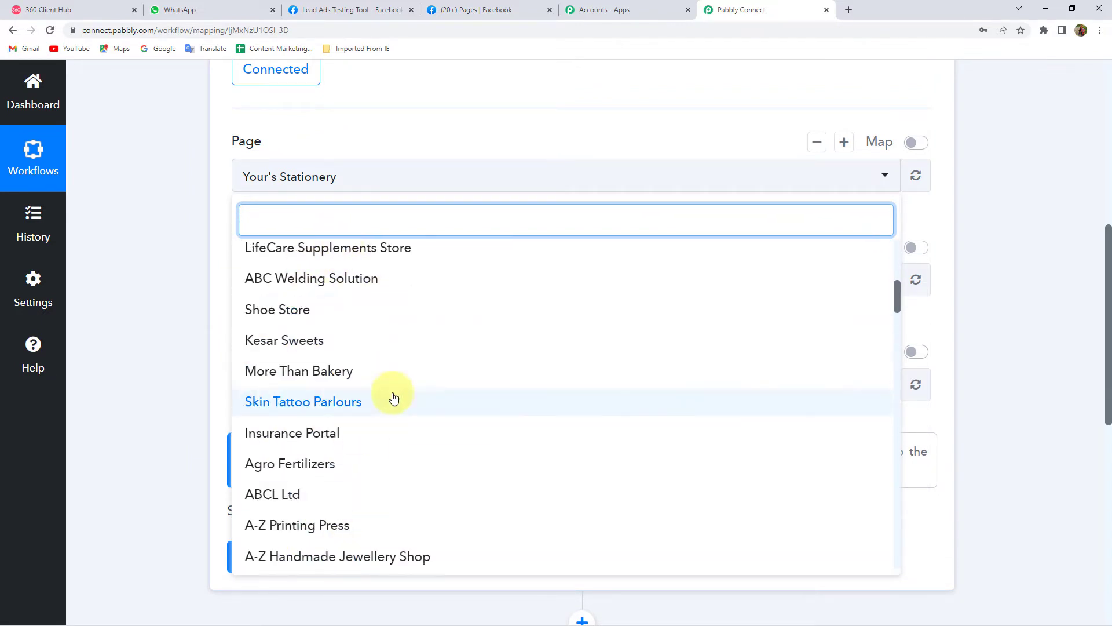
left_click(294, 342)
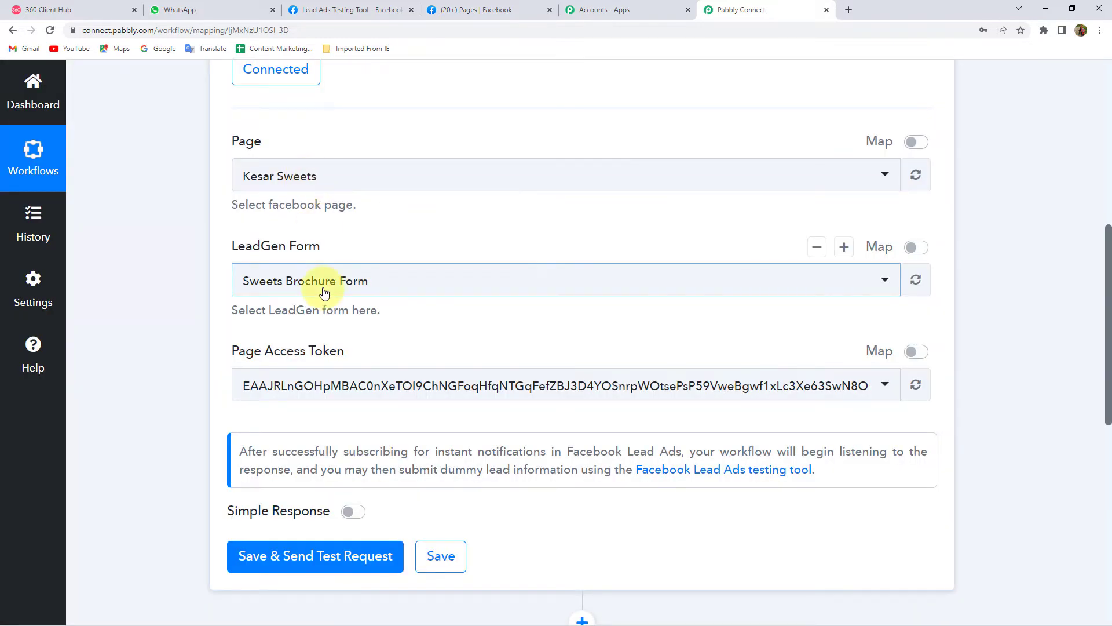
left_click(325, 287)
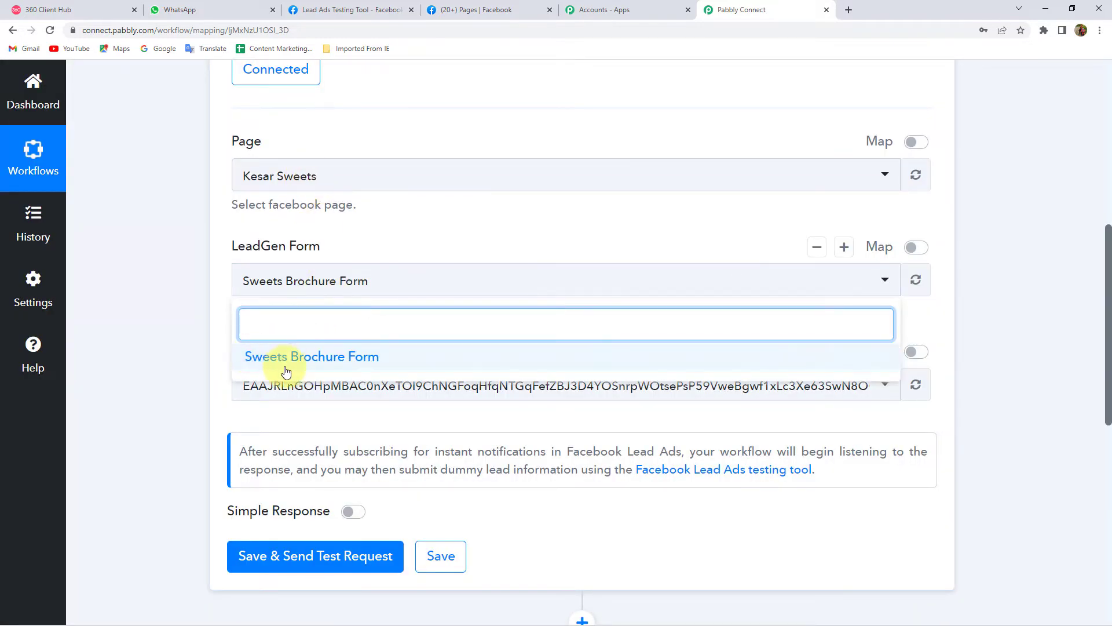
left_click(394, 367)
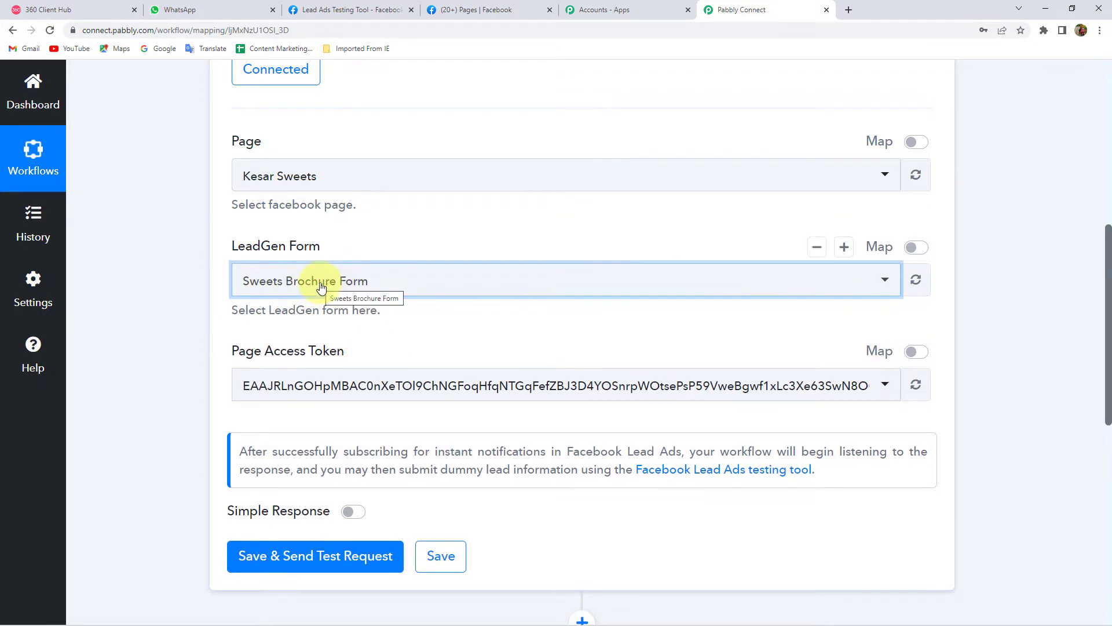
left_click(495, 7)
- Find 'Kesar' among the managed Facebook pages and open the Kesar Sweets page
scroll(490, 428, "down", 8)
scroll(486, 379, "down", 16)
scroll(487, 379, "down", 14)
scroll(487, 380, "down", 17)
scroll(487, 379, "down", 18)
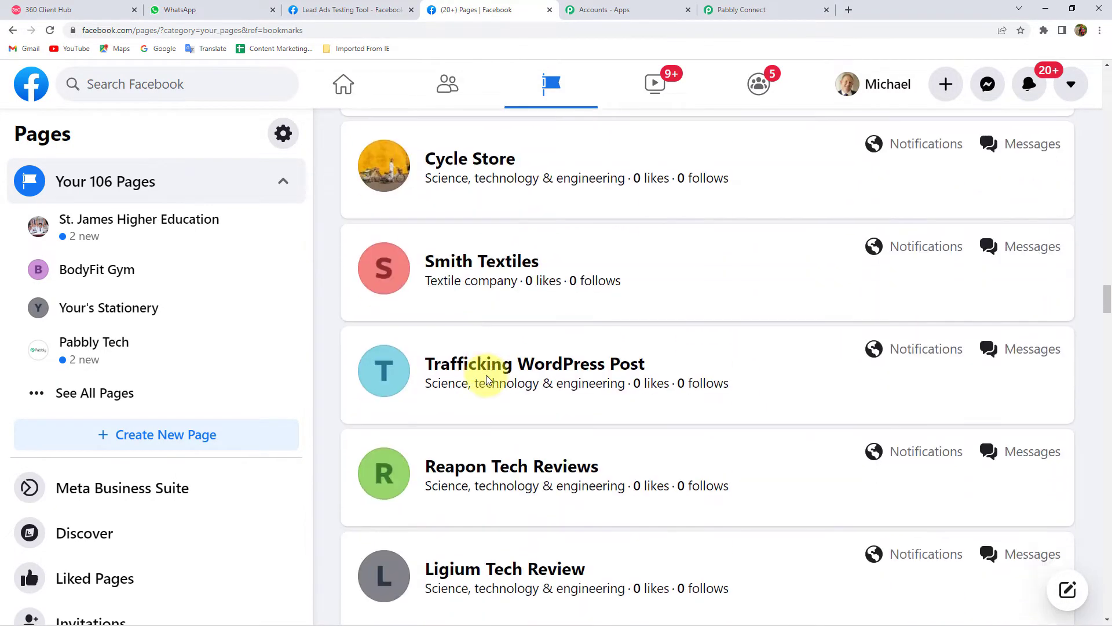
scroll(486, 380, "down", 1)
key("ctrl+f")
type("Kesar")
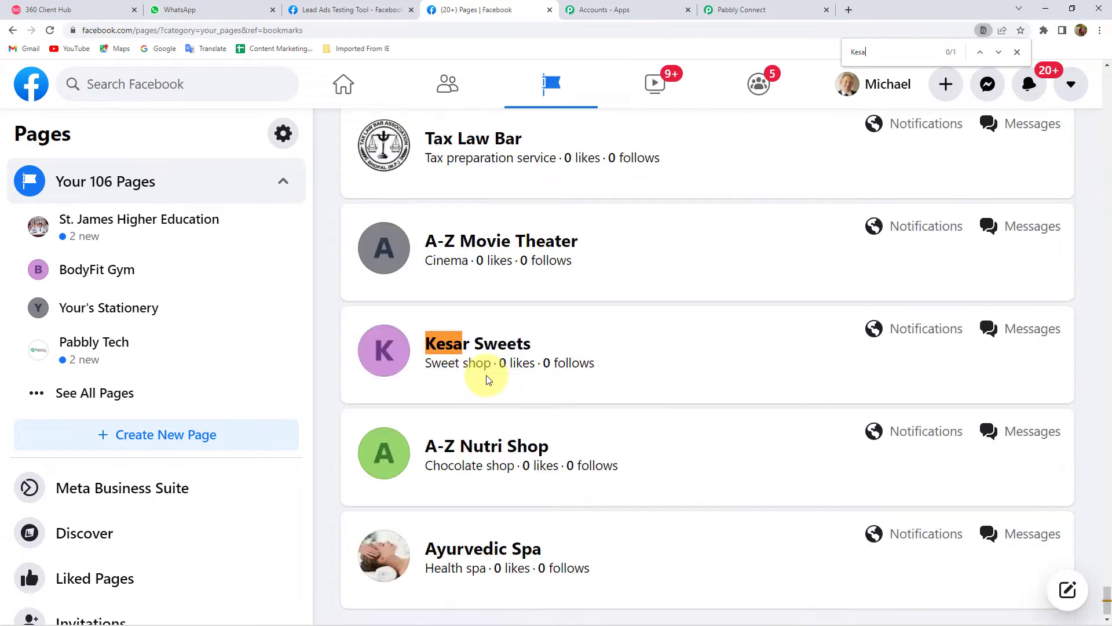
left_click(509, 348)
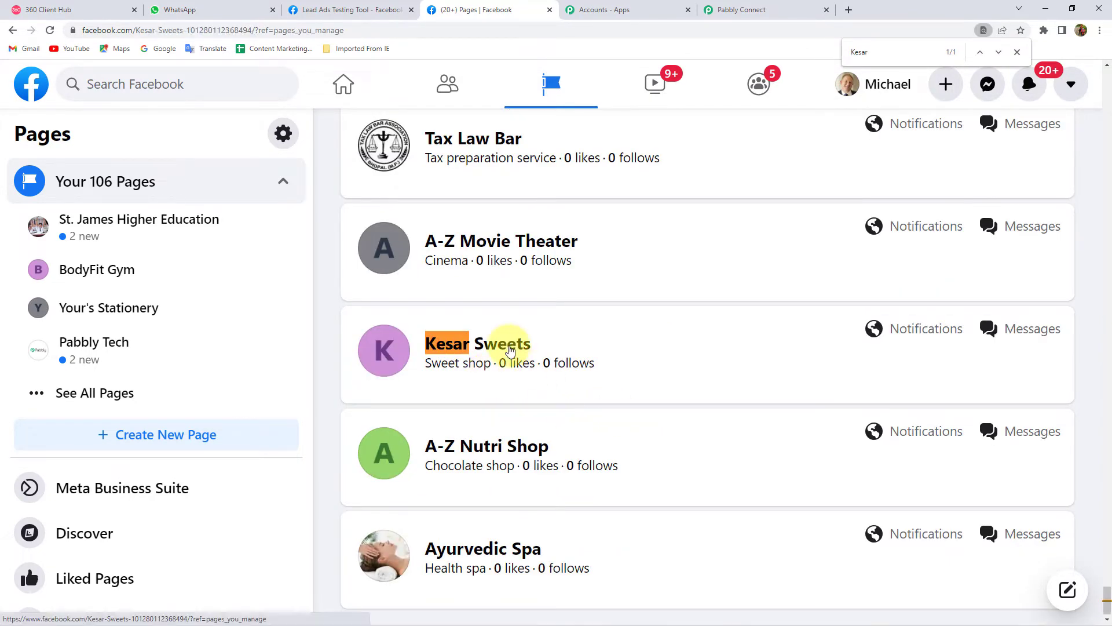
scroll(579, 356, "down", 5)
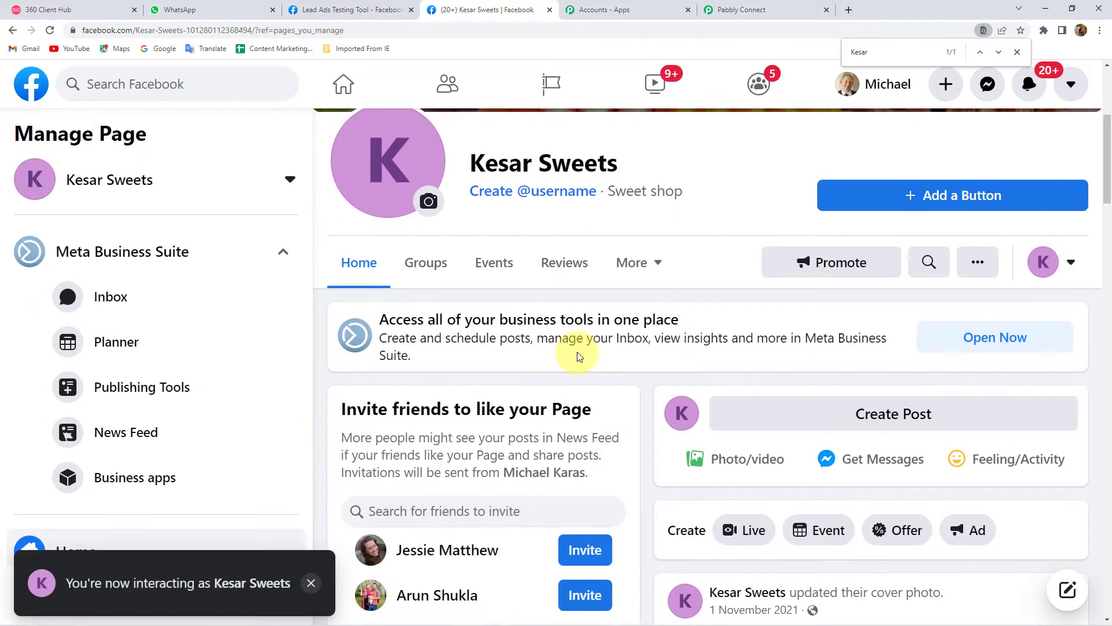
scroll(578, 356, "up", 5)
scroll(696, 377, "down", 1)
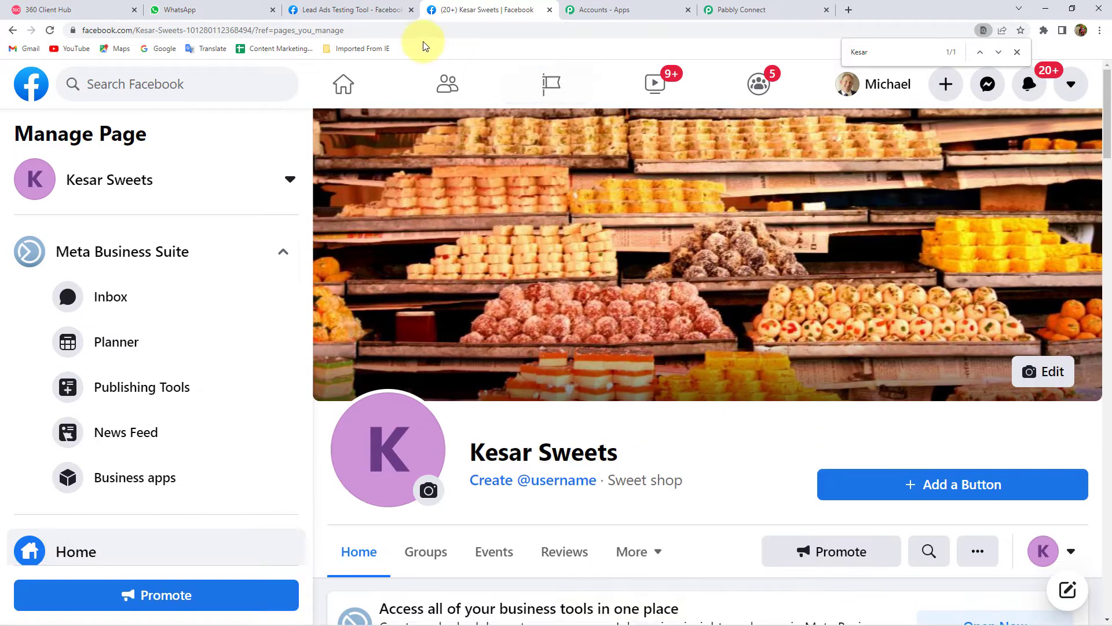
left_click(348, 10)
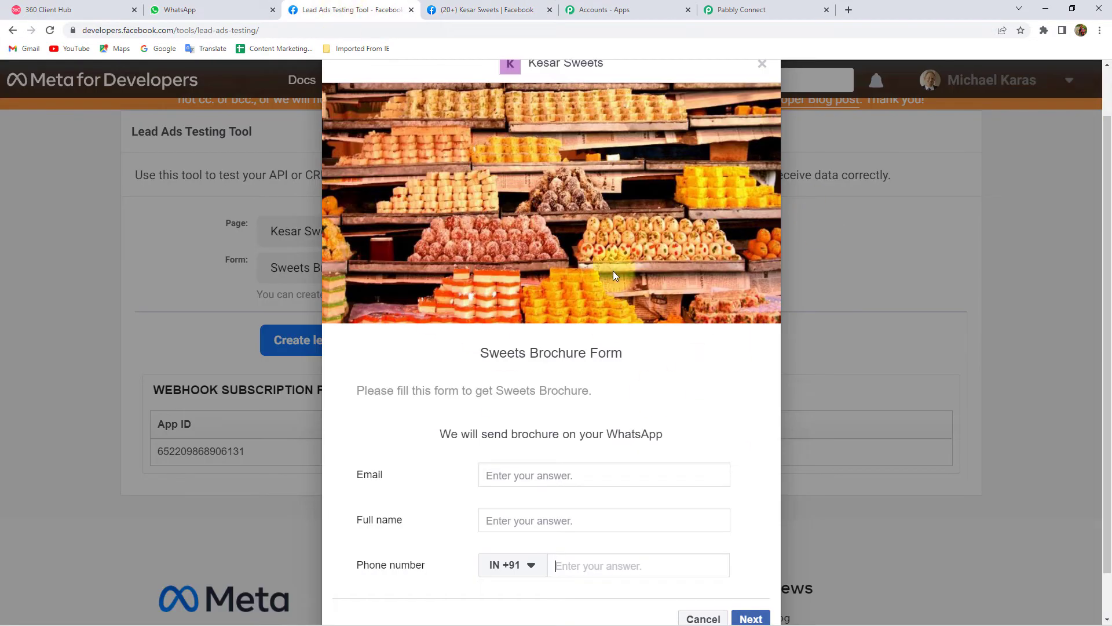
- Scroll the Sweets Brochure Form preview, then go back to the Pabbly Connect workflow
scroll(614, 272, "down", 1)
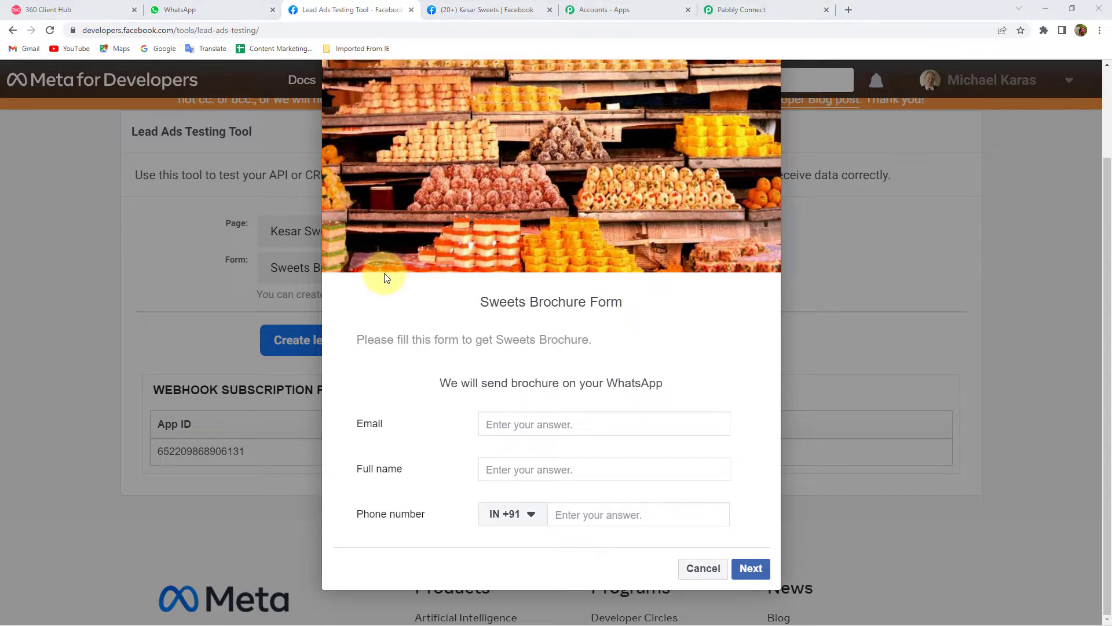
left_click(765, 9)
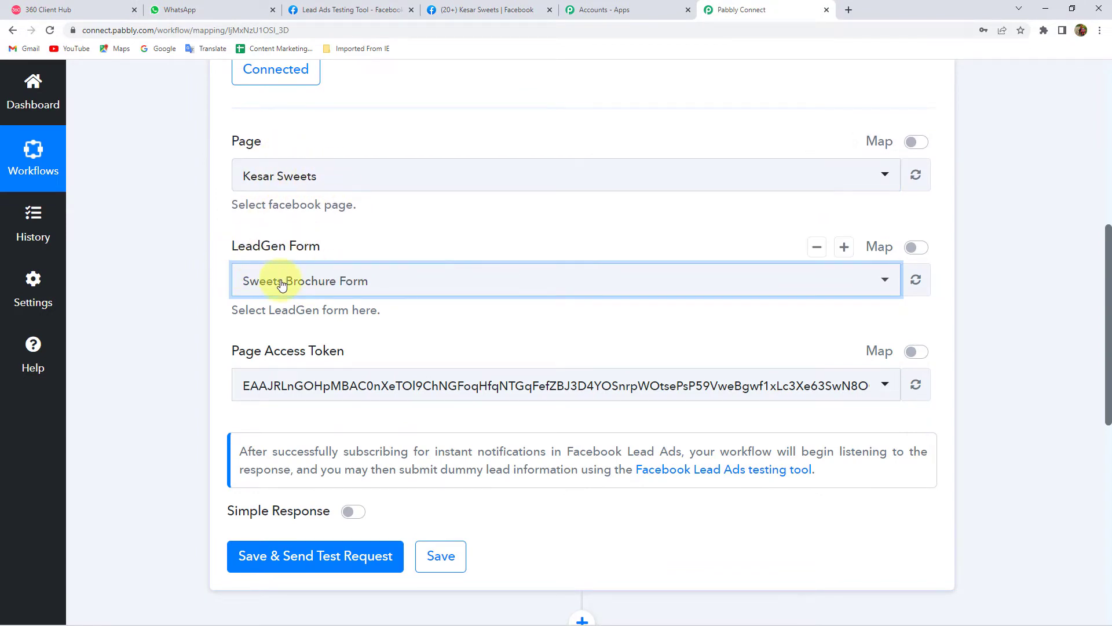
- Save the trigger with Save & Send Test Request, then reopen the Sweets Brochure Form test preview
scroll(279, 324, "down", 2)
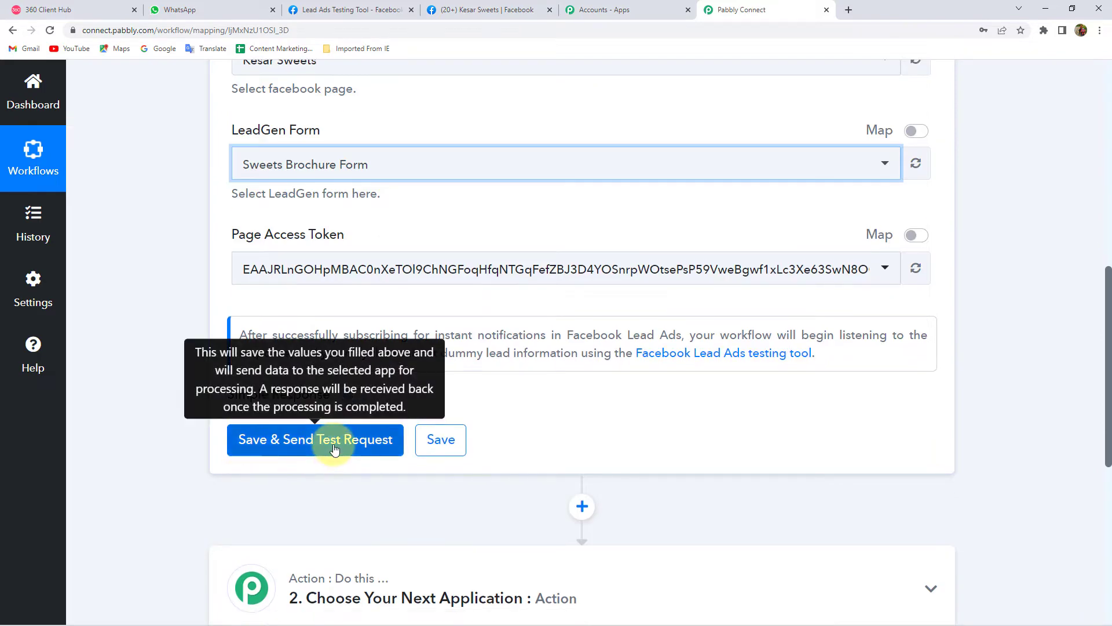
left_click(334, 448)
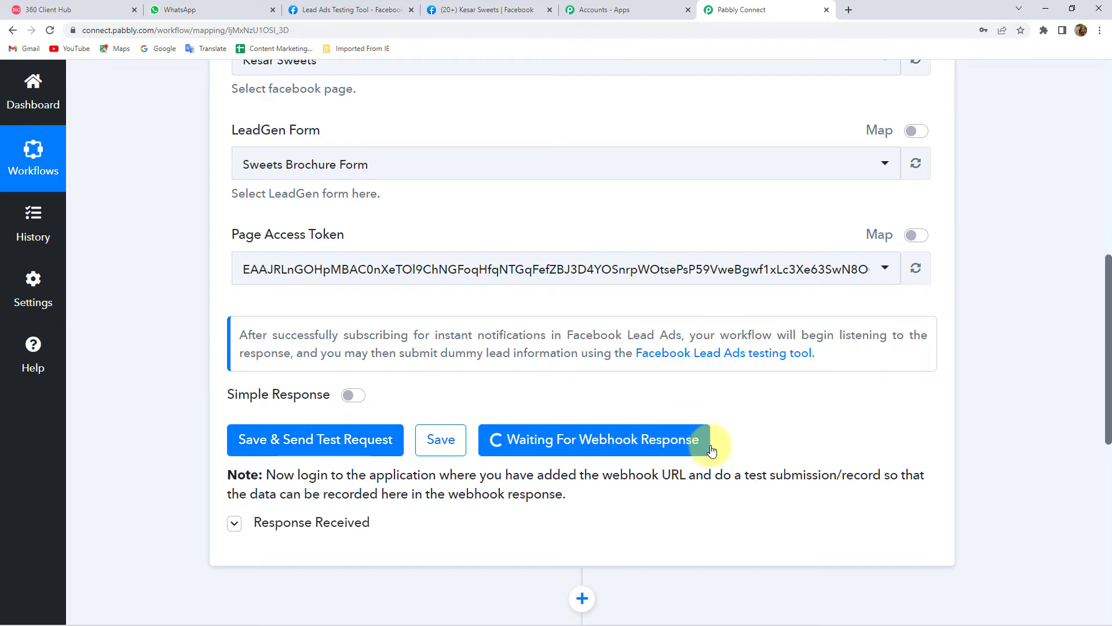
left_click(483, 9)
left_click(370, 6)
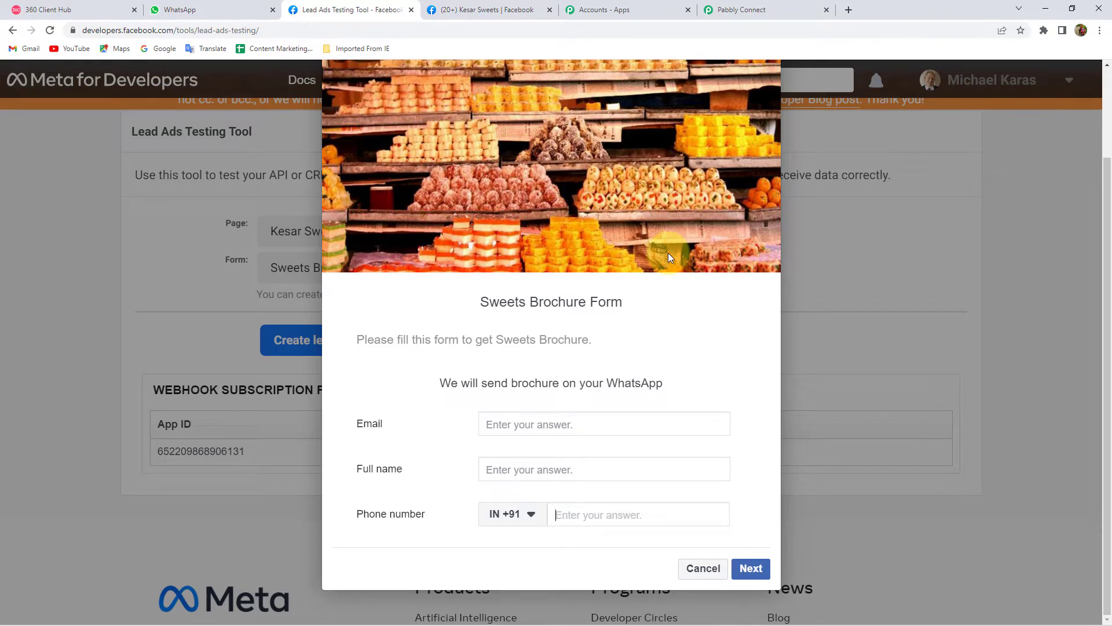
- Check Pabbly Connect for a response, then return to the lead ads testing form
left_click(809, 6)
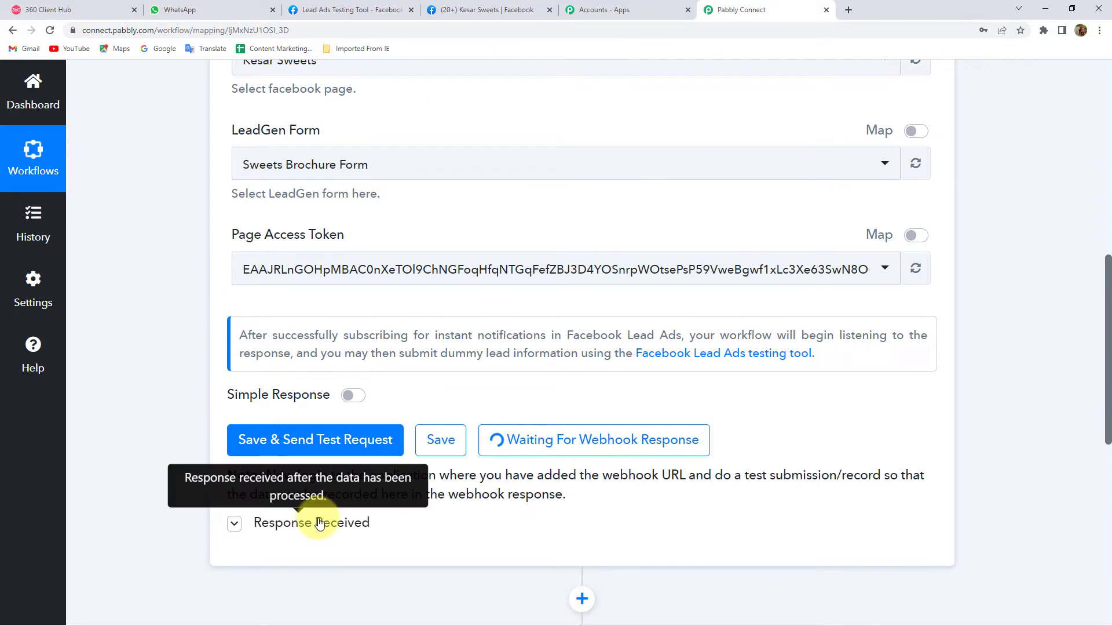
left_click(483, 8)
left_click(333, 6)
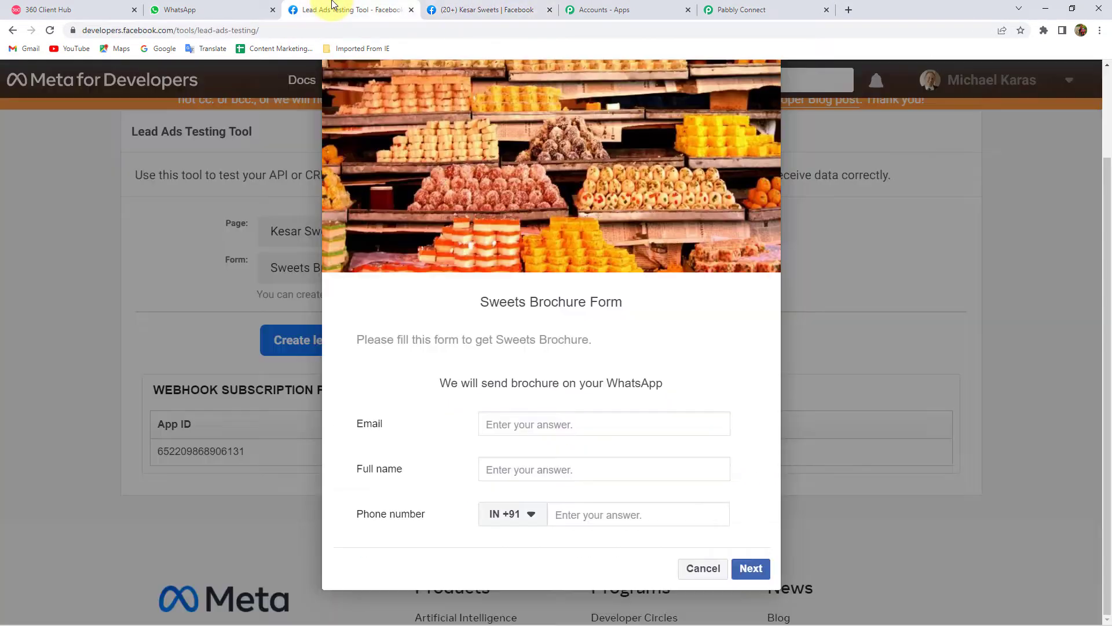
- Fill in the lead's email and full name, capitalizing the surname's initial
left_click(529, 423)
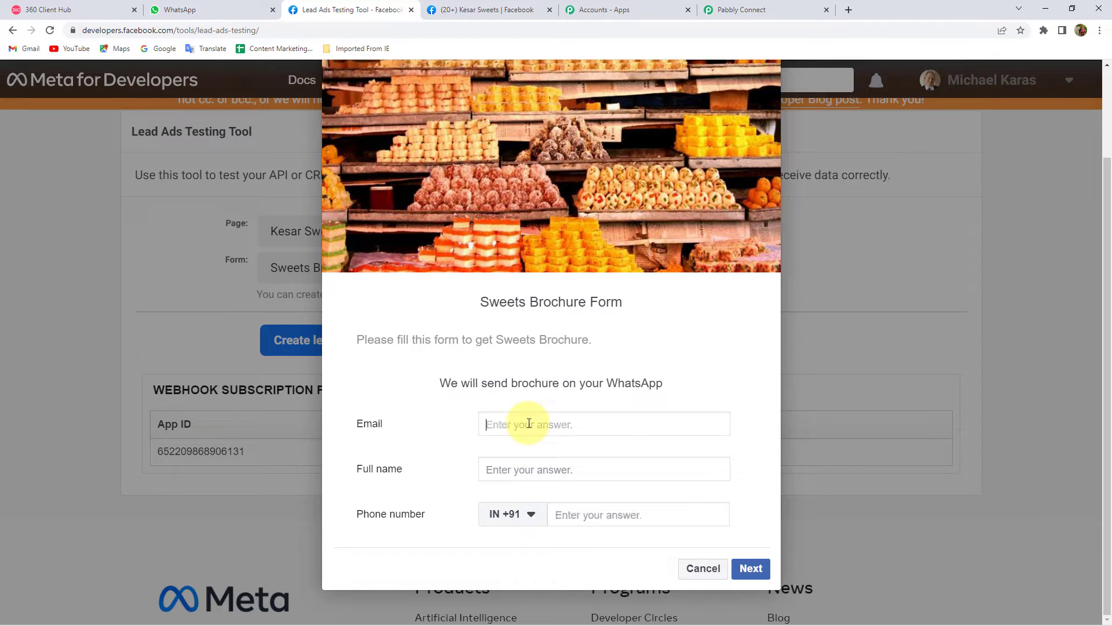
type("gary")
left_click(552, 516)
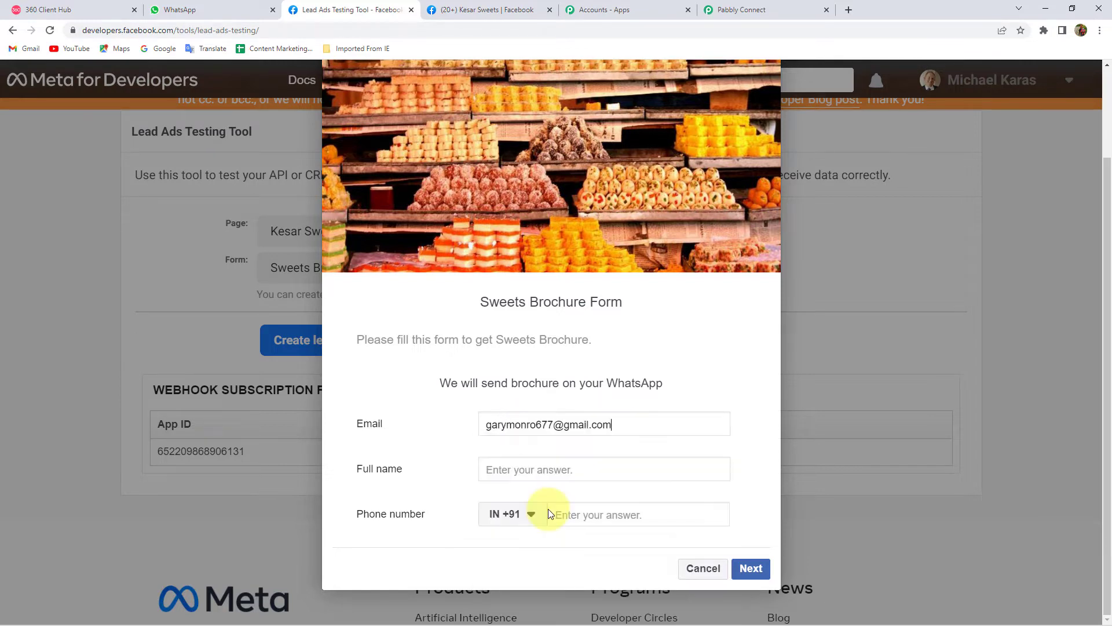
left_click(526, 471)
type("gar")
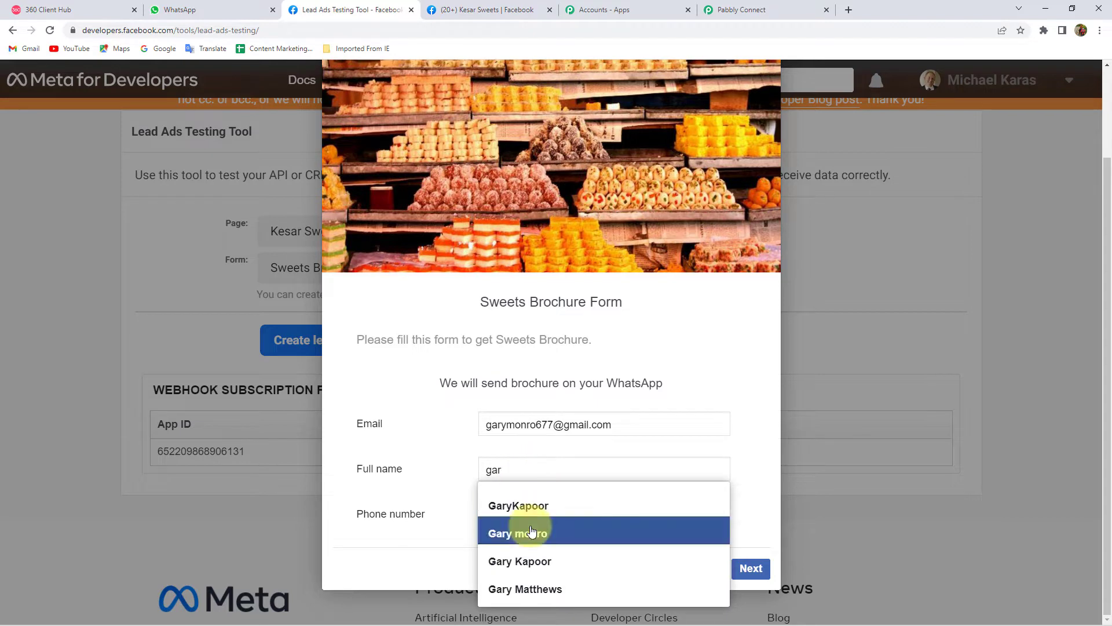
left_click(512, 533)
left_click(572, 515)
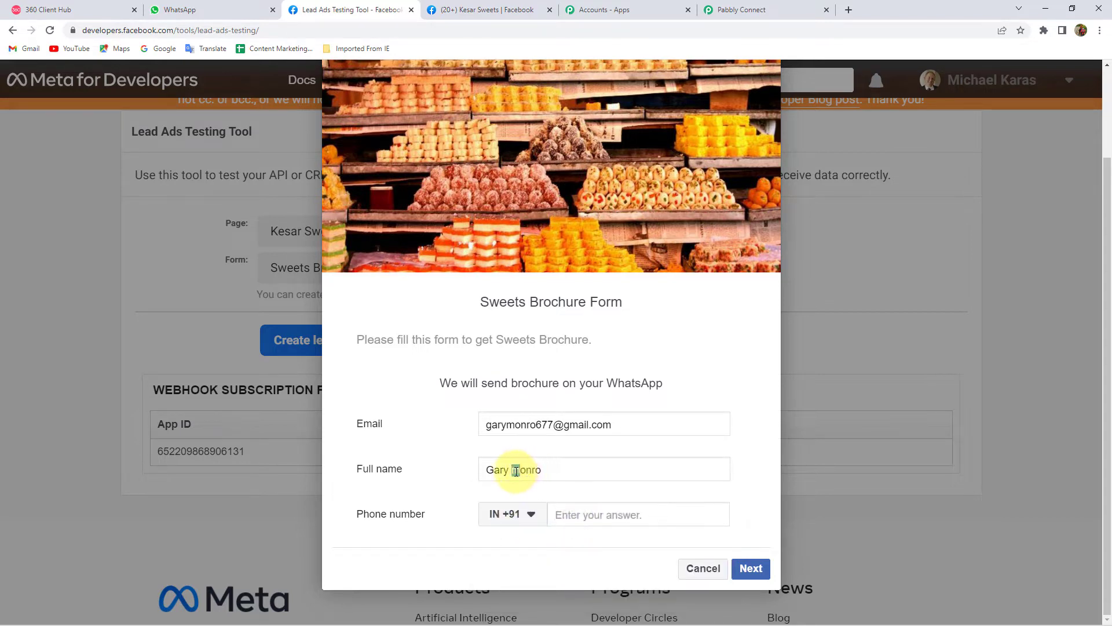
type("M")
- Enter the lead's phone number, submit the test lead and return to Pabbly Connect
left_click(626, 514)
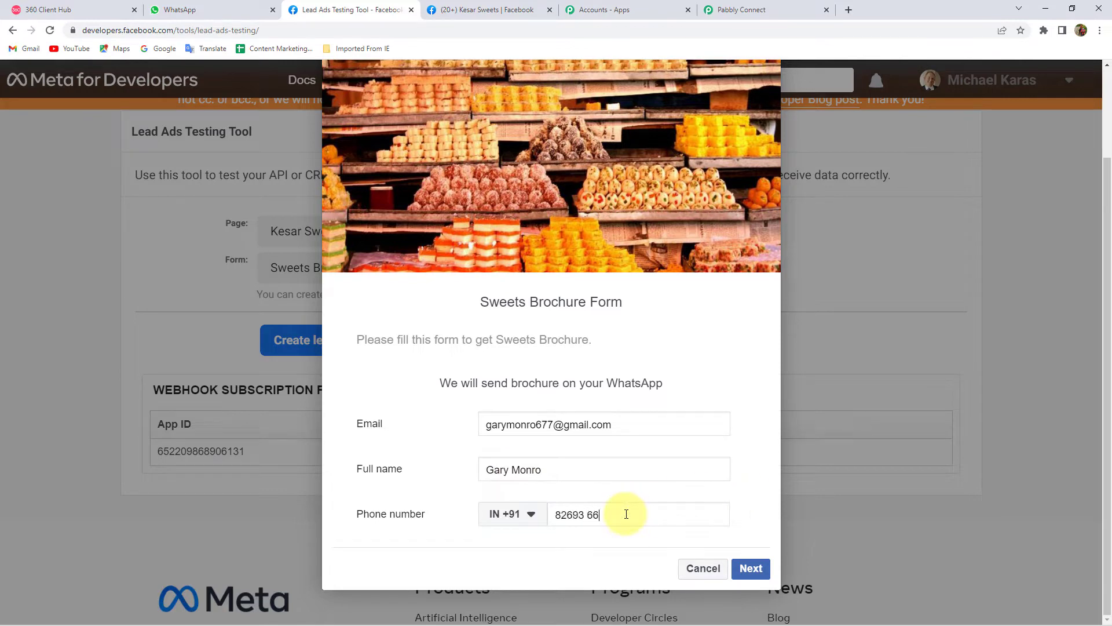
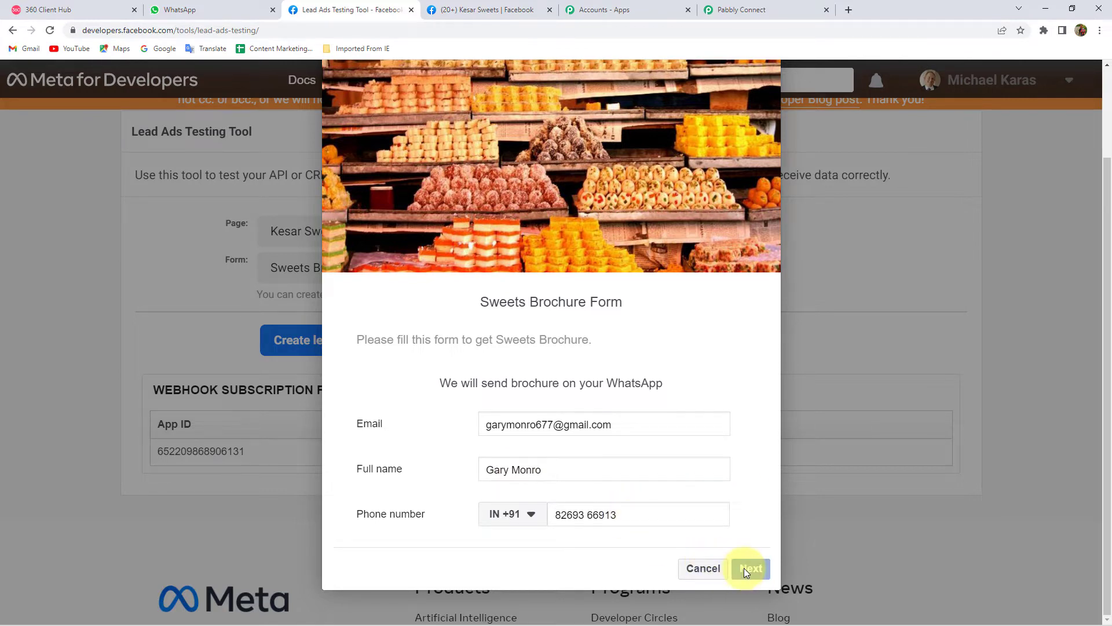
left_click(744, 568)
left_click(755, 517)
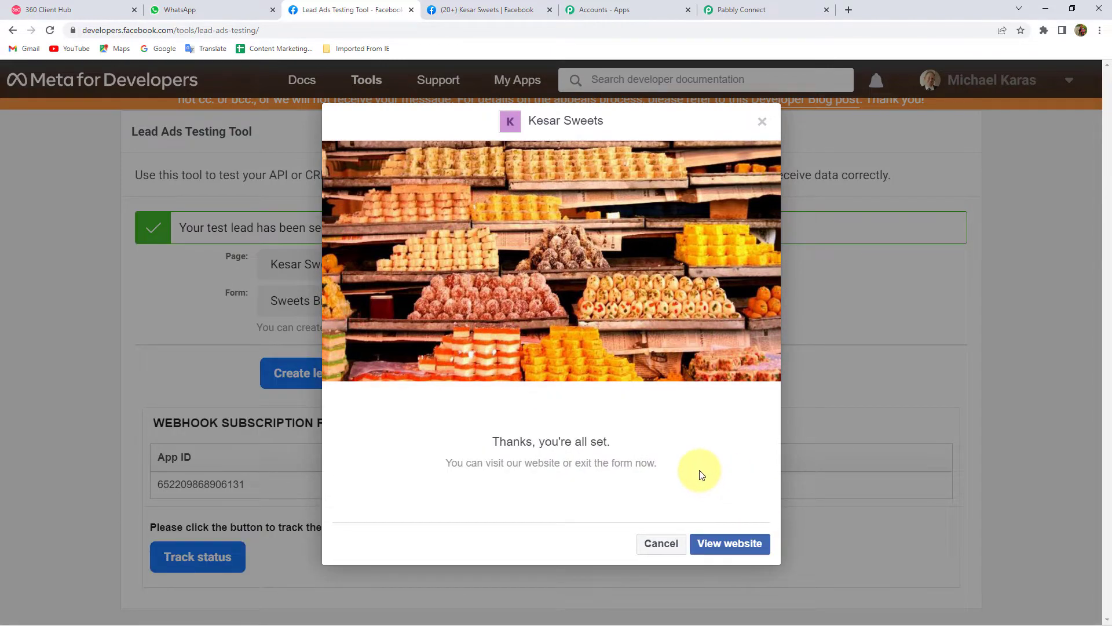
left_click(766, 6)
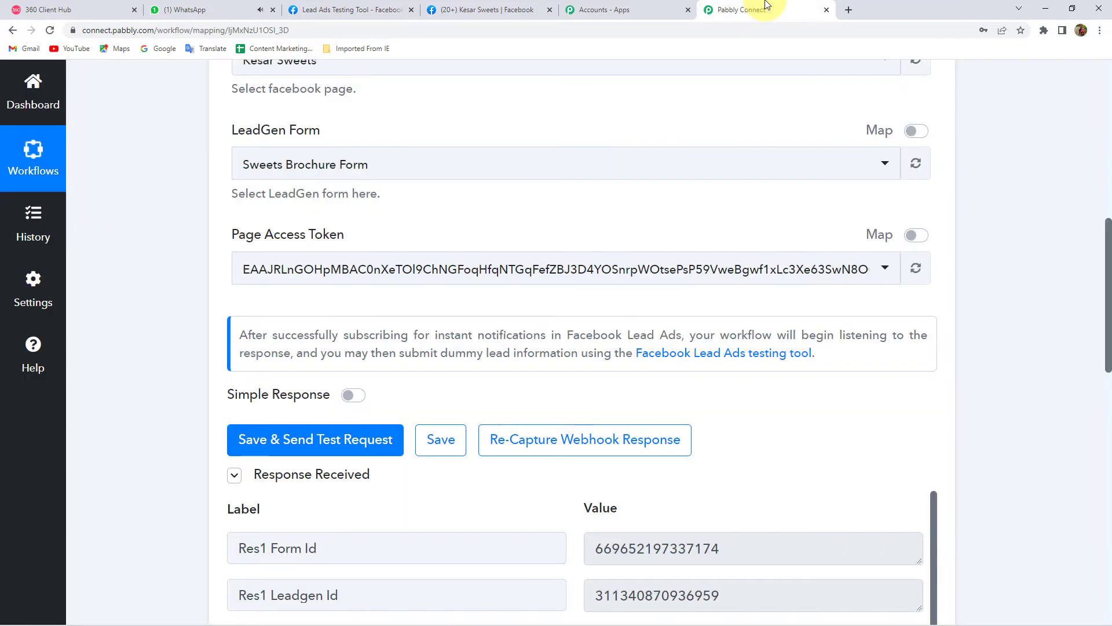
- Scroll the Response Received and highlight the captured email, full name and phone number
scroll(427, 303, "down", 5)
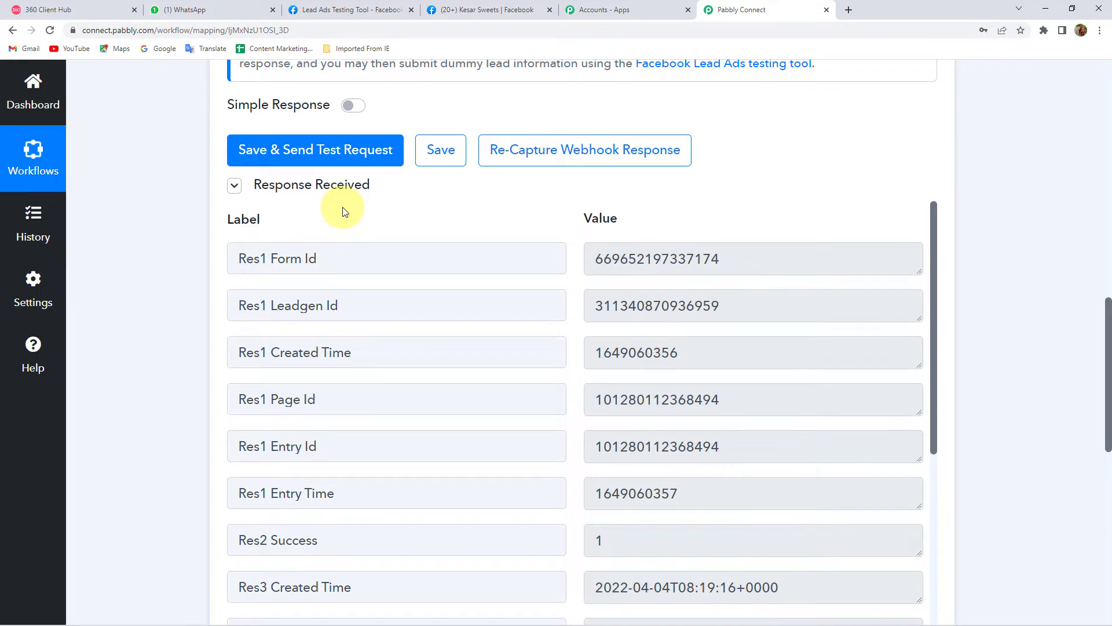
scroll(266, 256, "down", 6)
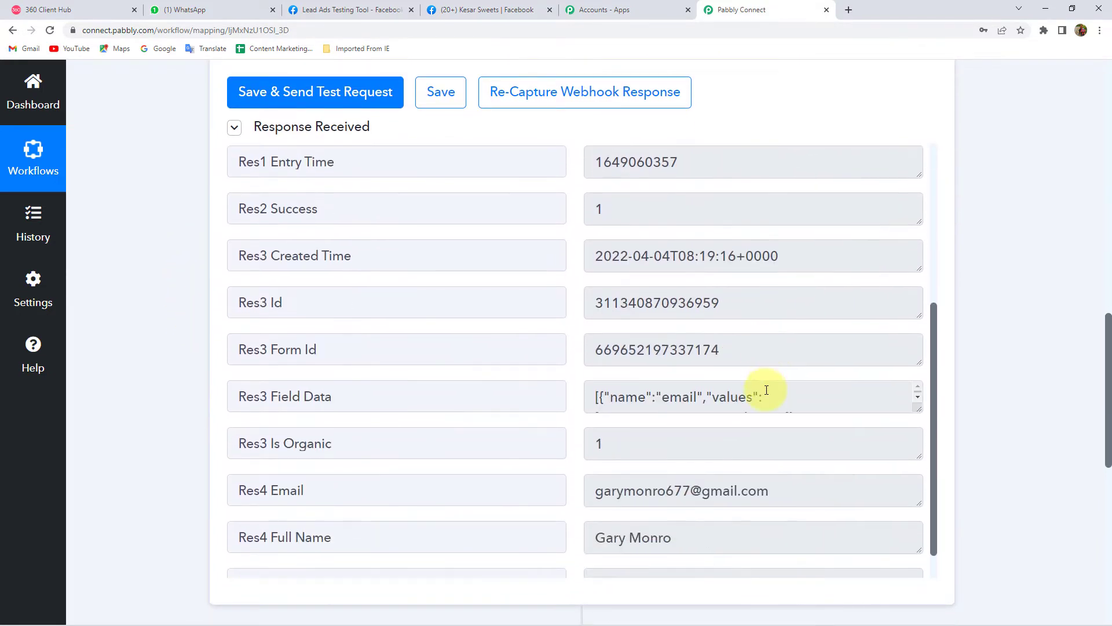
scroll(767, 390, "down", 1)
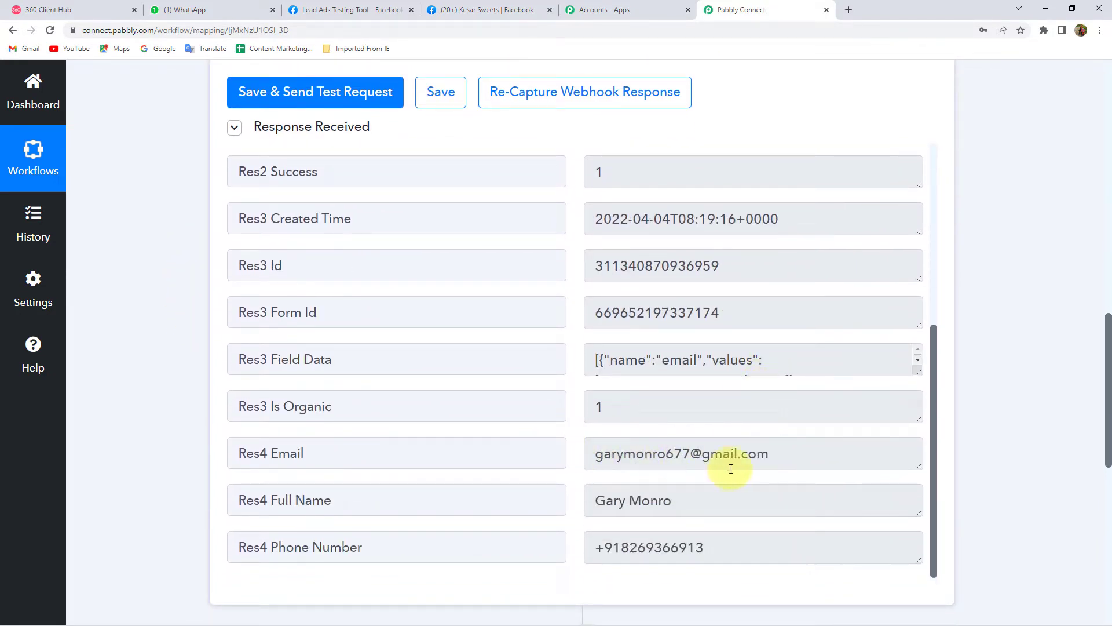
left_click_drag(825, 452, 494, 453)
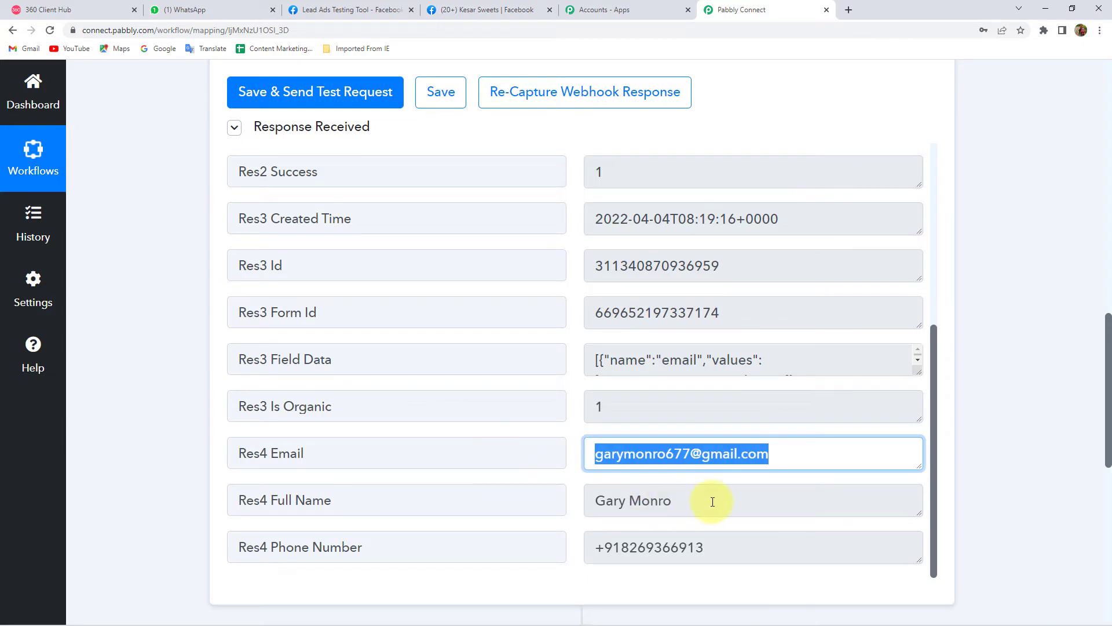
left_click_drag(712, 502, 526, 502)
left_click_drag(747, 550, 523, 543)
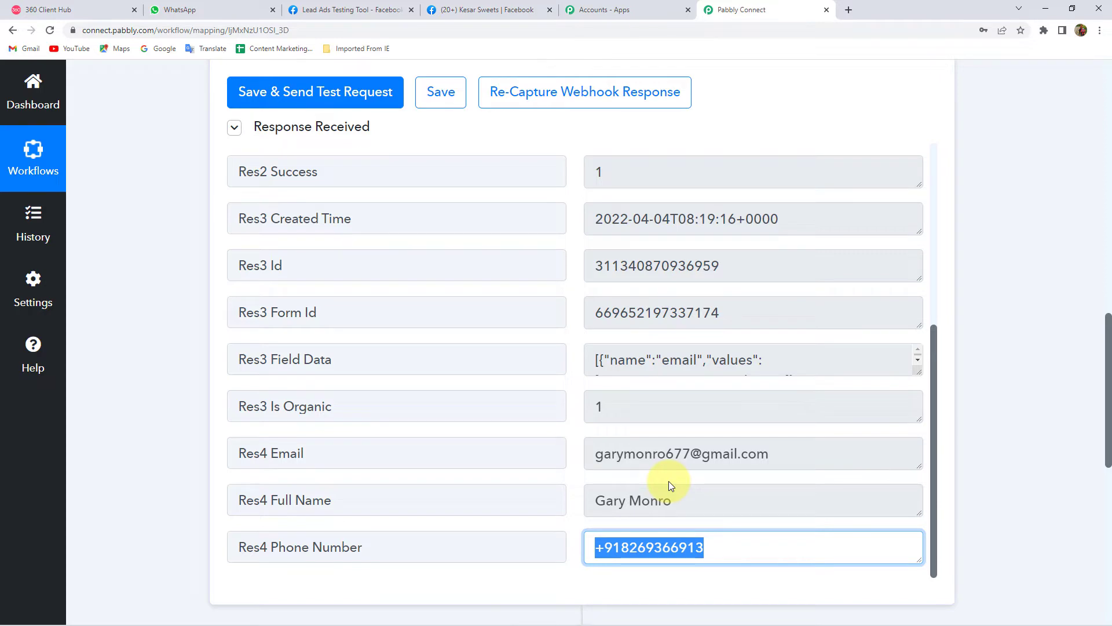
- Glance back at the Facebook tabs, then return to Pabbly and scroll to the action step
left_click(449, 10)
left_click(366, 10)
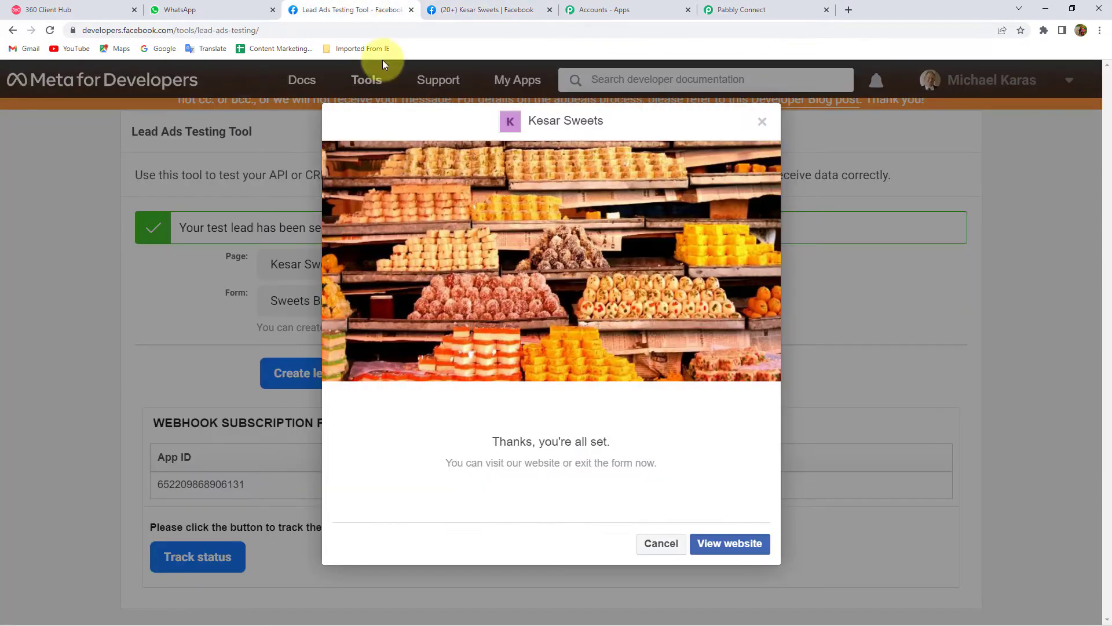
left_click(722, 6)
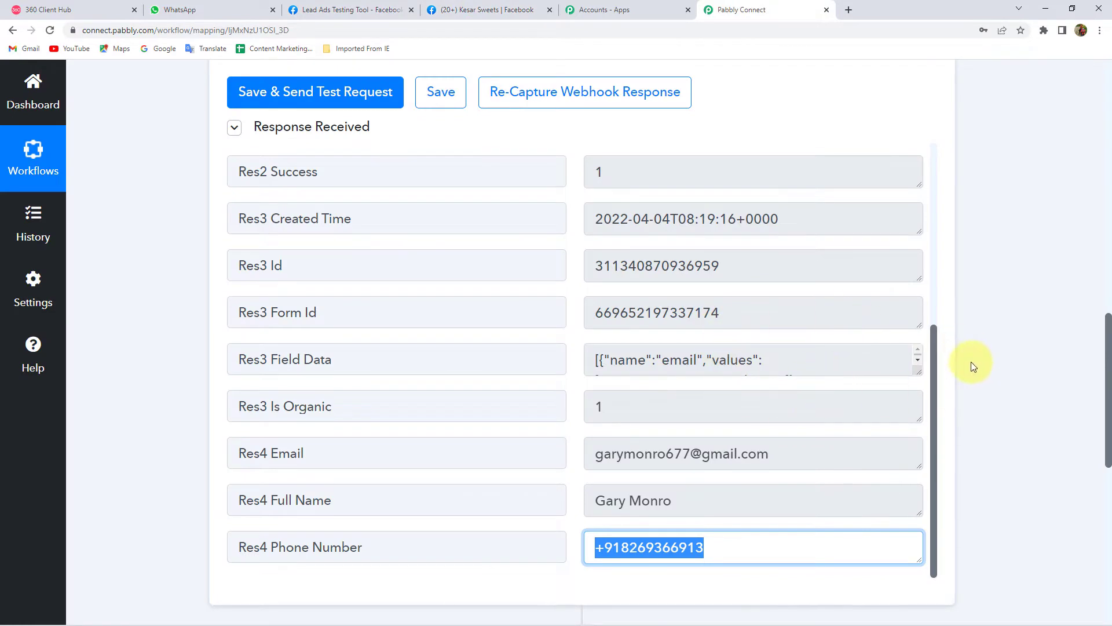
scroll(972, 359, "down", 3)
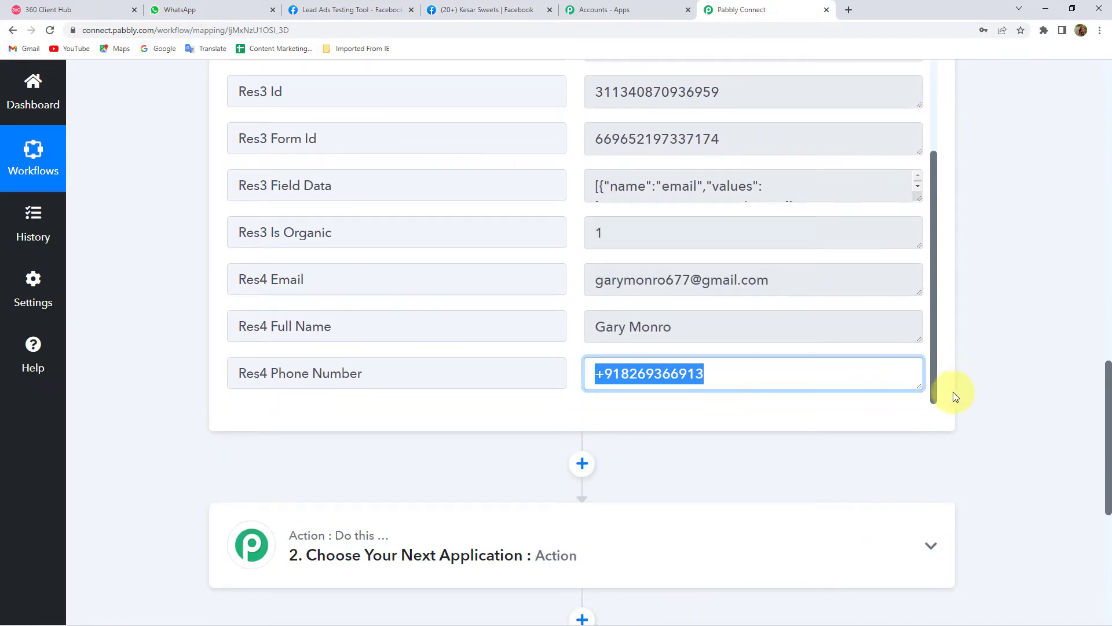
left_click(726, 380)
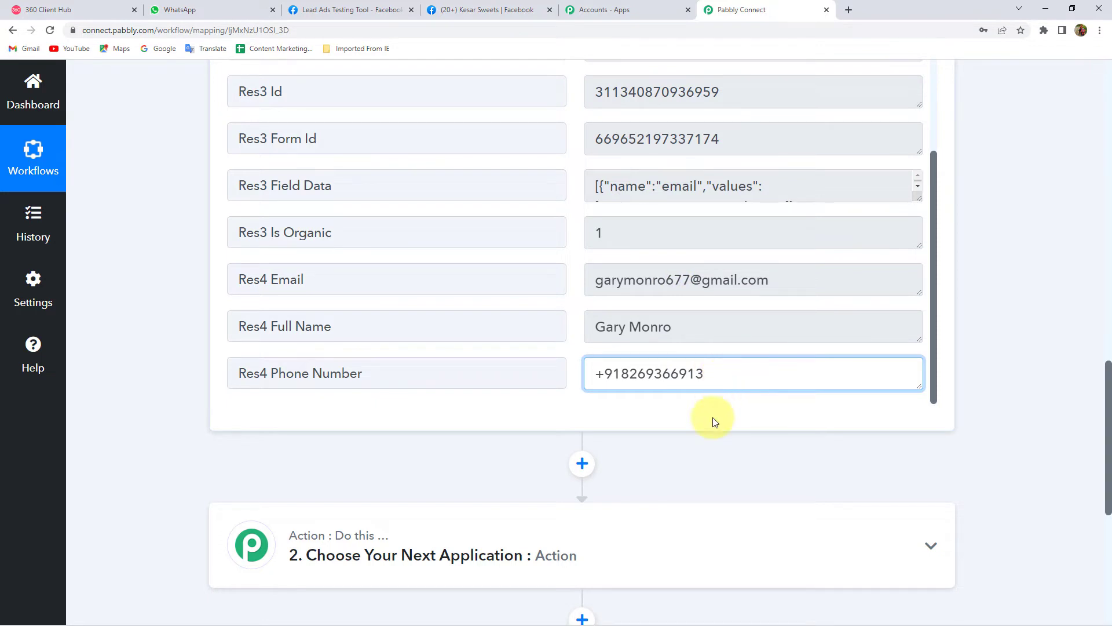
scroll(714, 420, "down", 3)
- Set step 2 to WhatsApp by 360Dialog with the Send Template Message action event
left_click(446, 384)
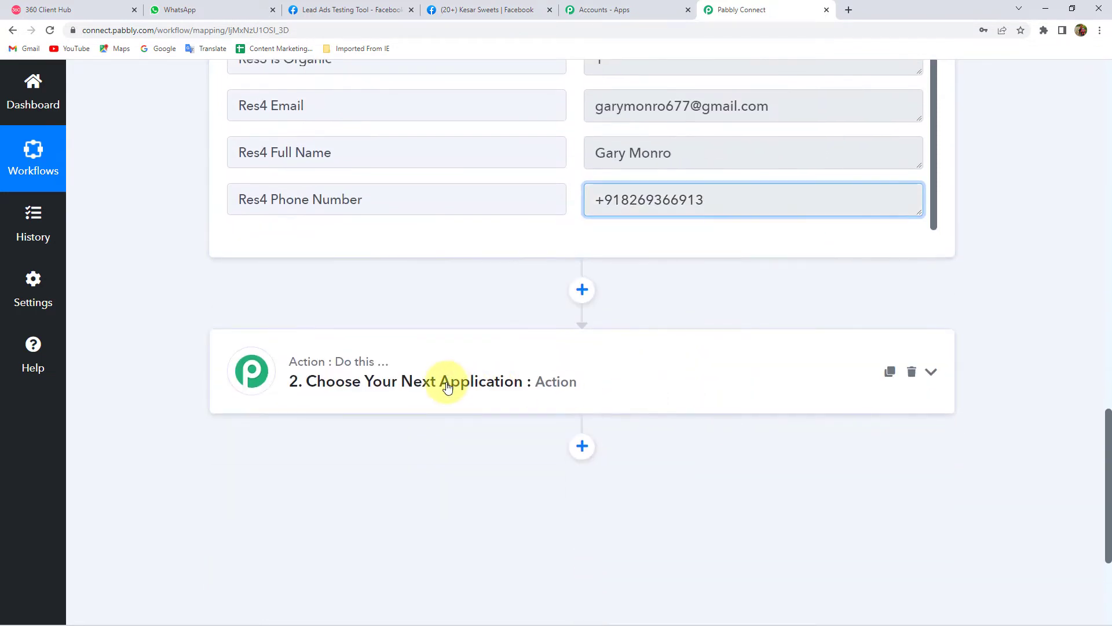
scroll(182, 370, "down", 2)
left_click(343, 360)
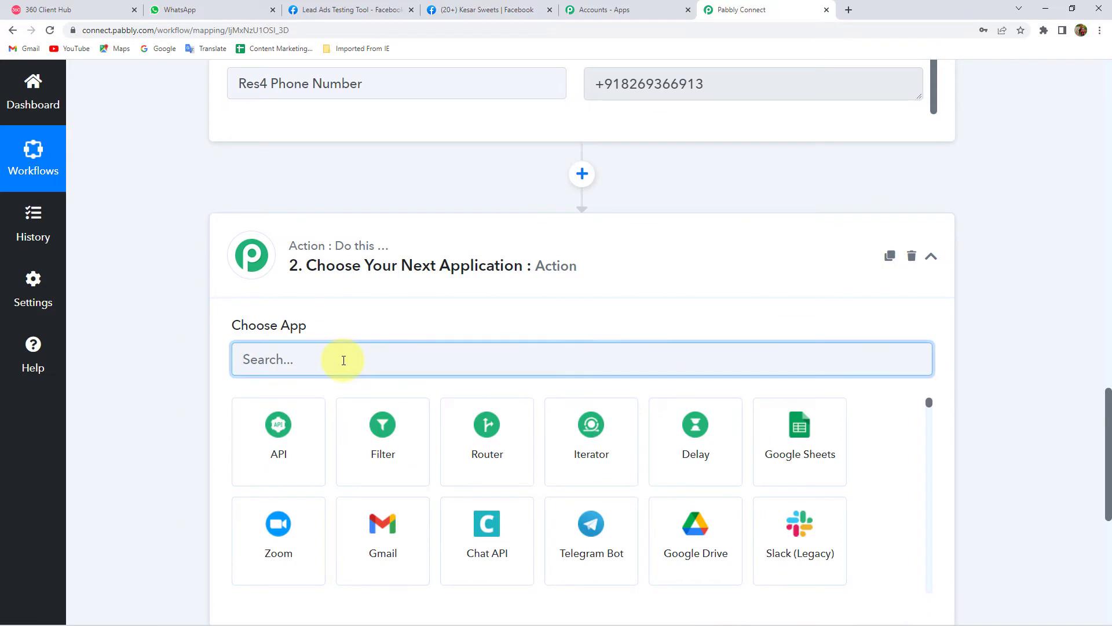
type("Whats")
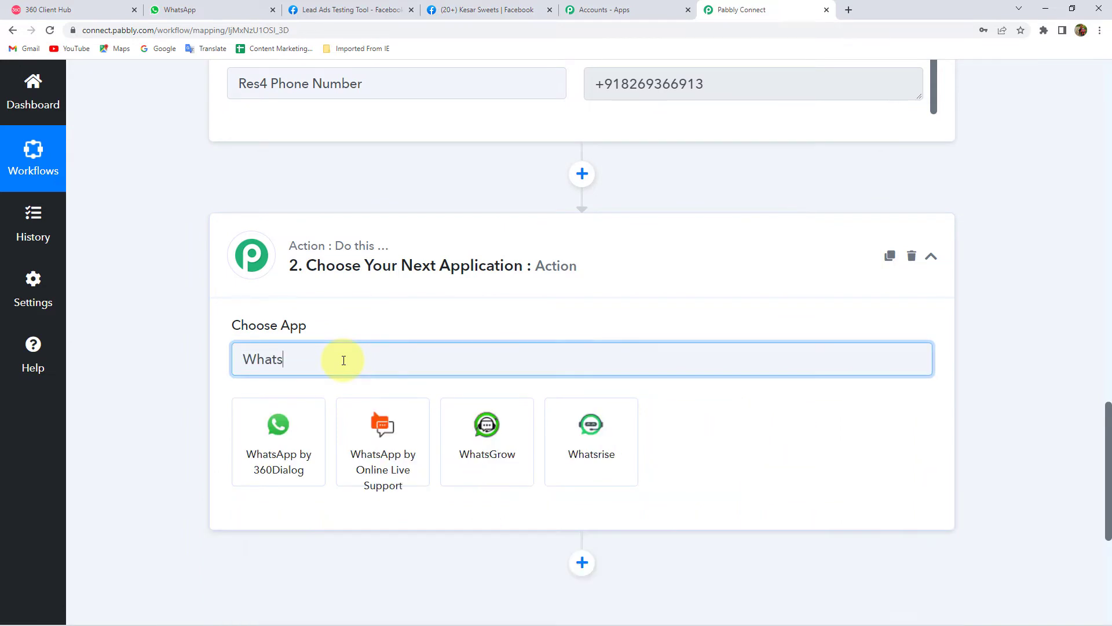
left_click(300, 457)
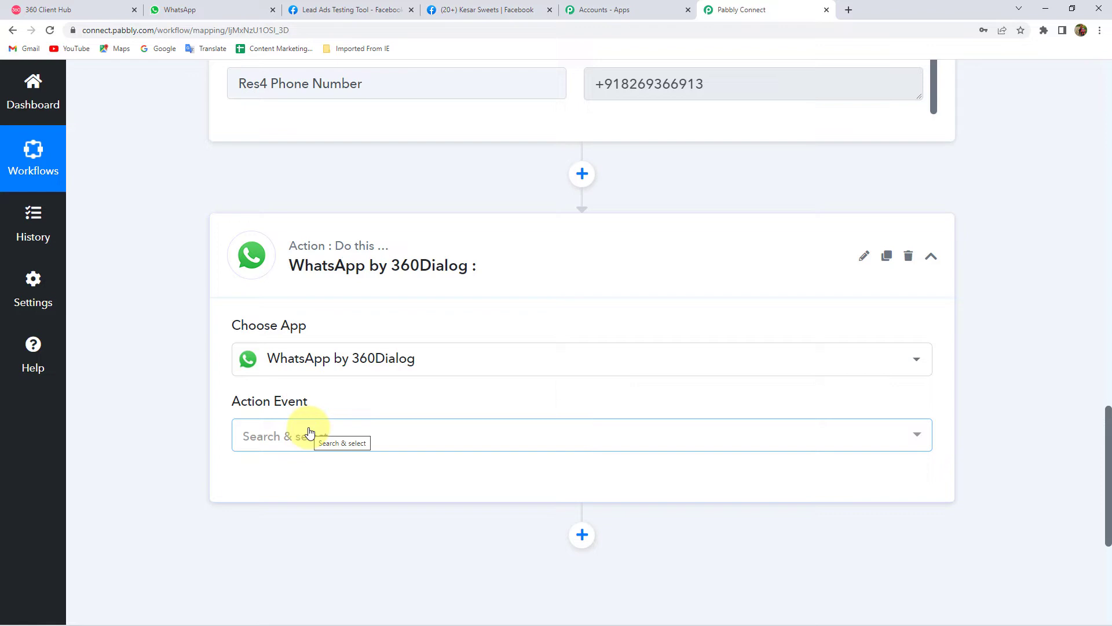
left_click(291, 433)
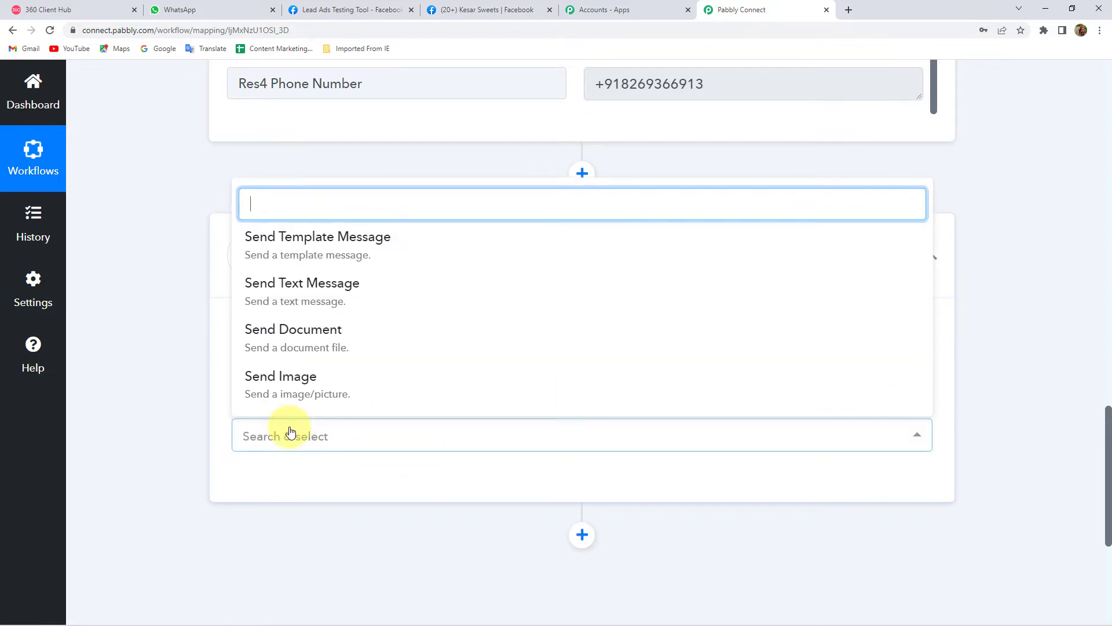
left_click(318, 238)
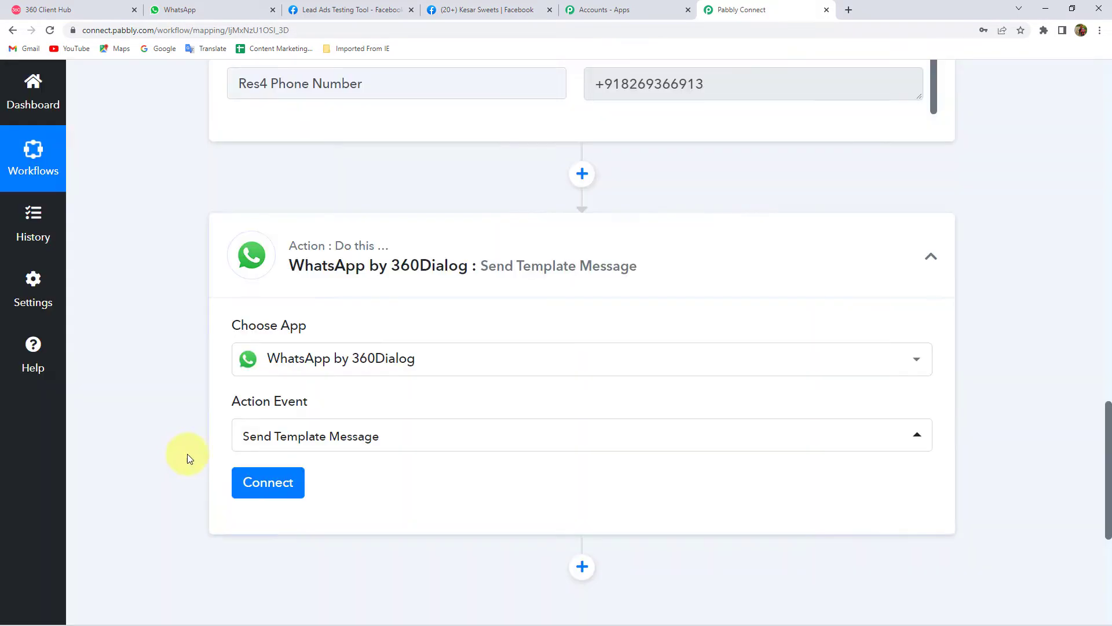
- Begin a new WhatsApp by 360Dialog connection and review its API Key and Domain fields
left_click(259, 485)
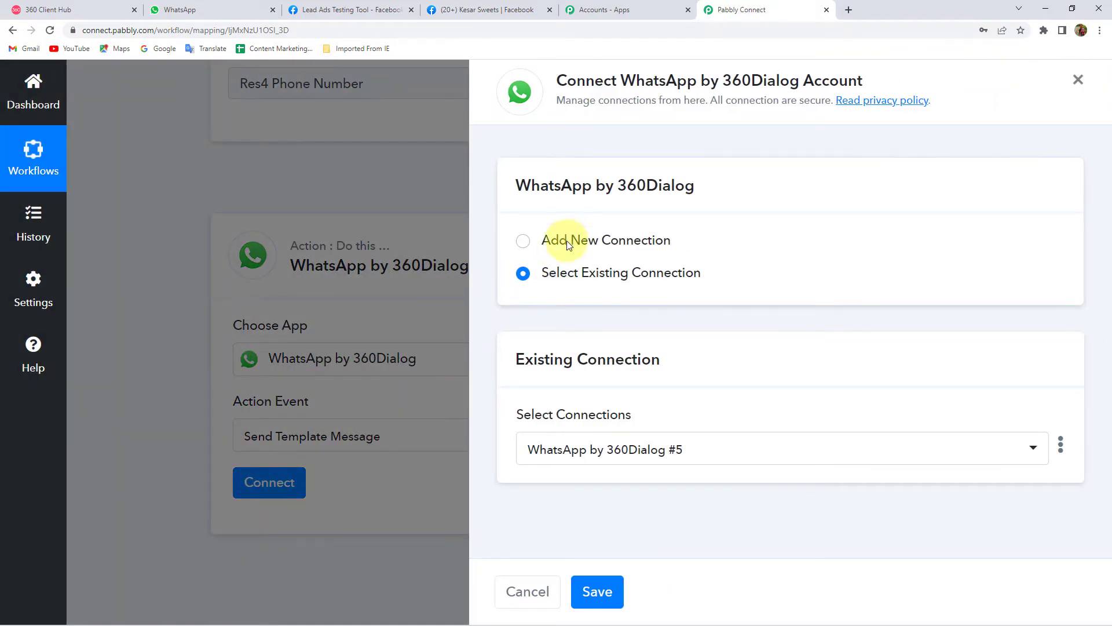
left_click(566, 241)
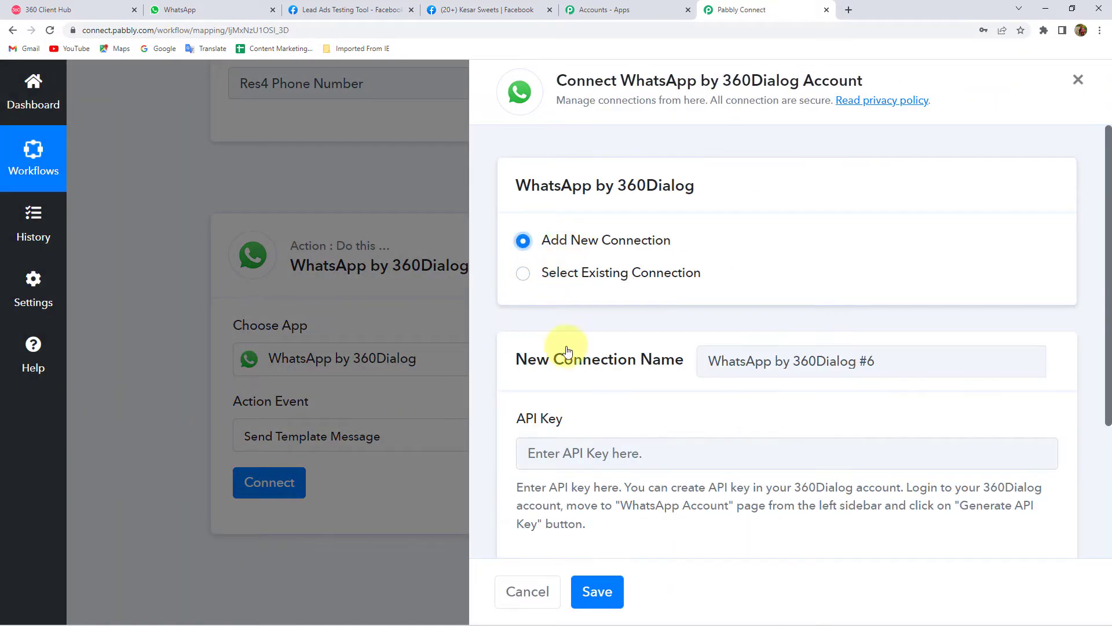
scroll(603, 419, "down", 3)
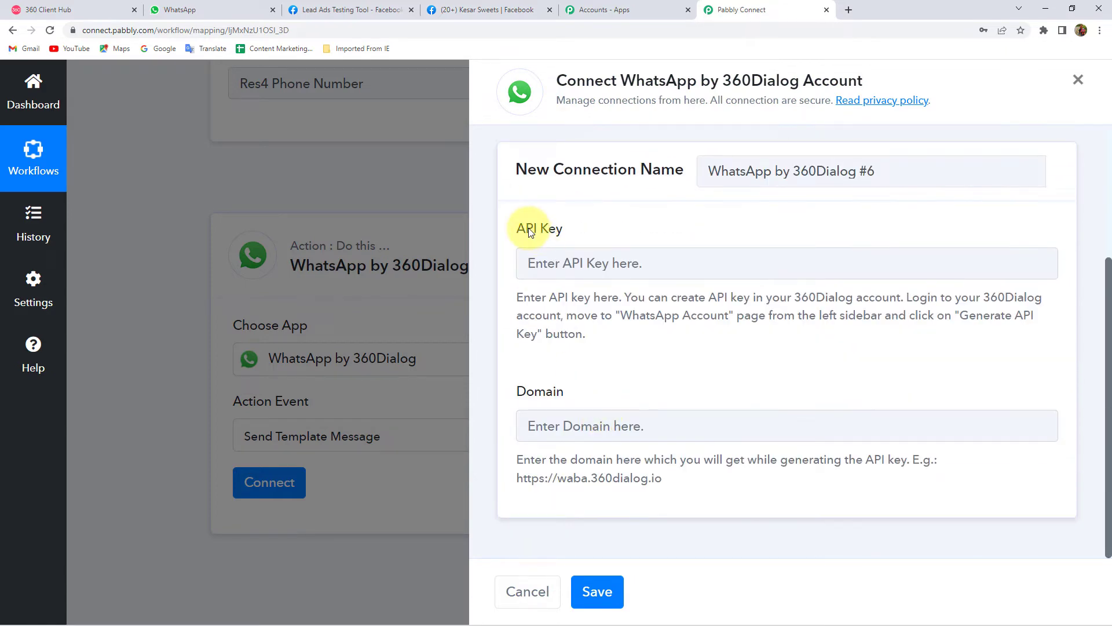
double_click(557, 392)
left_click(603, 381)
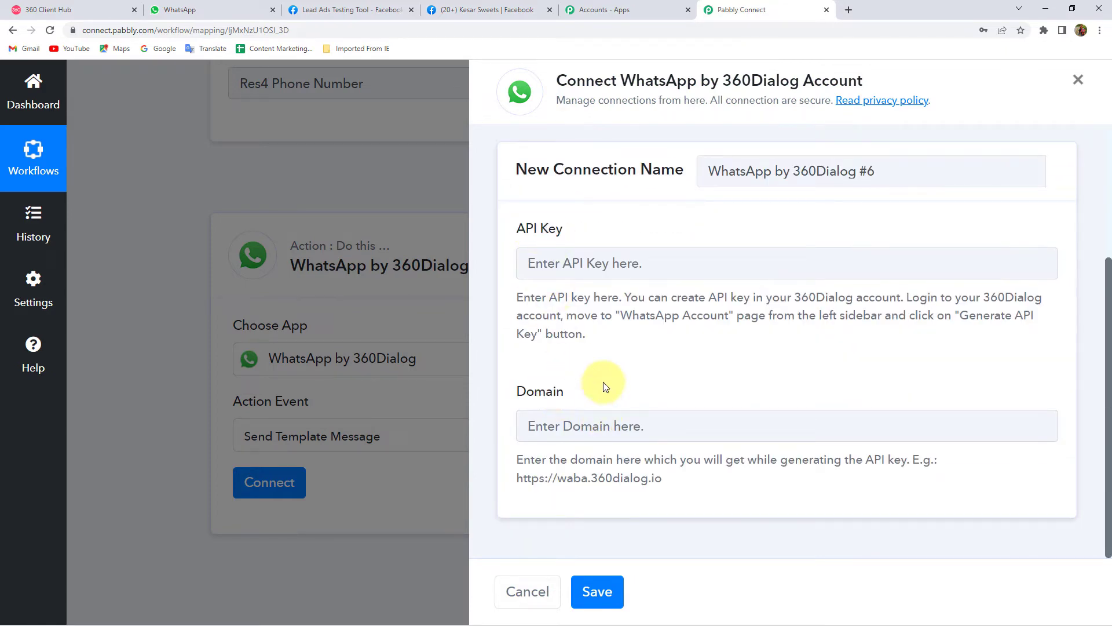
- Check the 360 Client Hub WhatsApp Accounts page against the connection form's Domain field
left_click(57, 9)
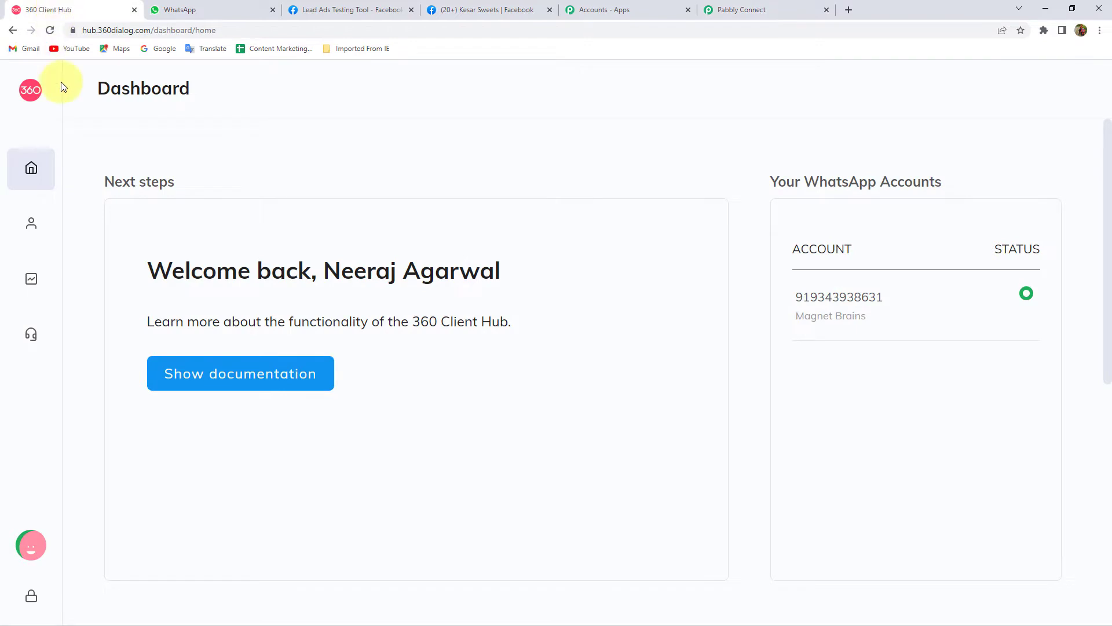
double_click(150, 87)
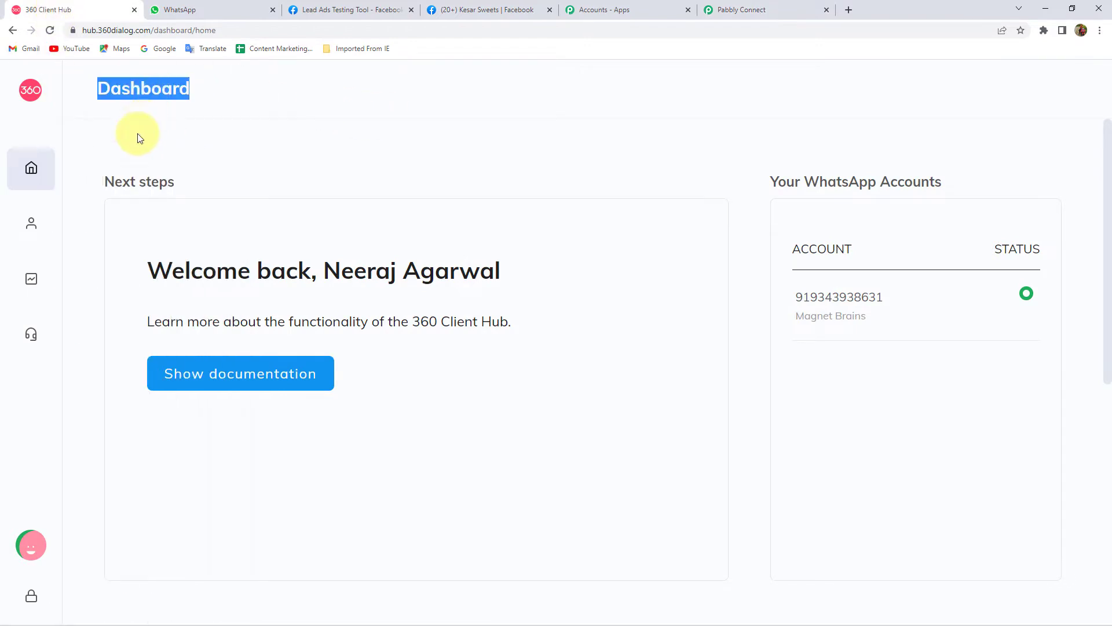
mouse_move(17, 237)
left_click(95, 231)
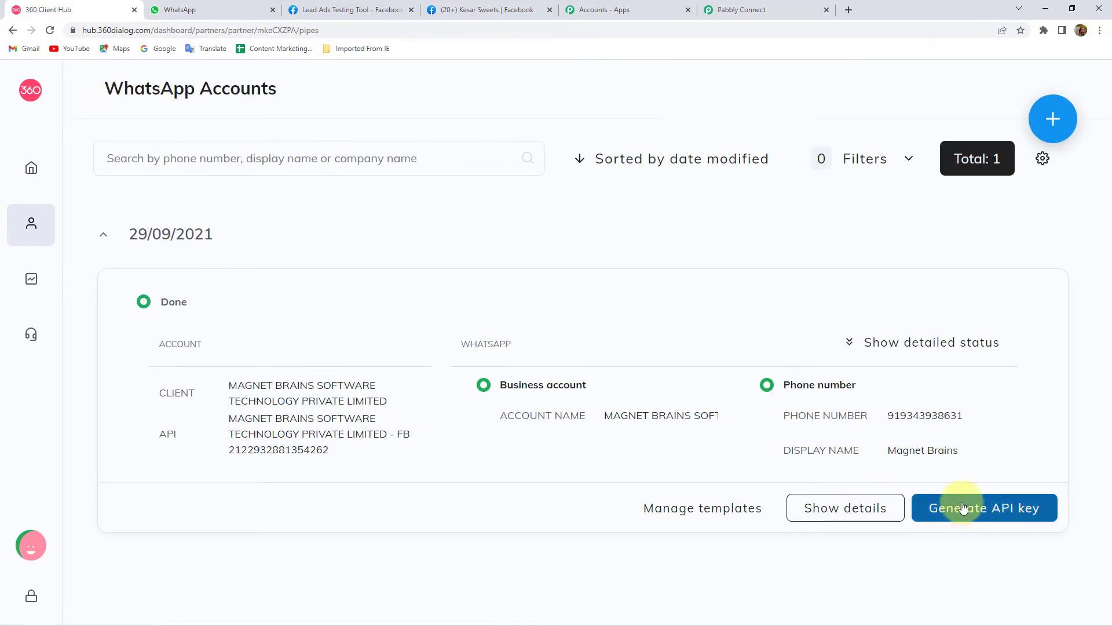
left_click(747, 10)
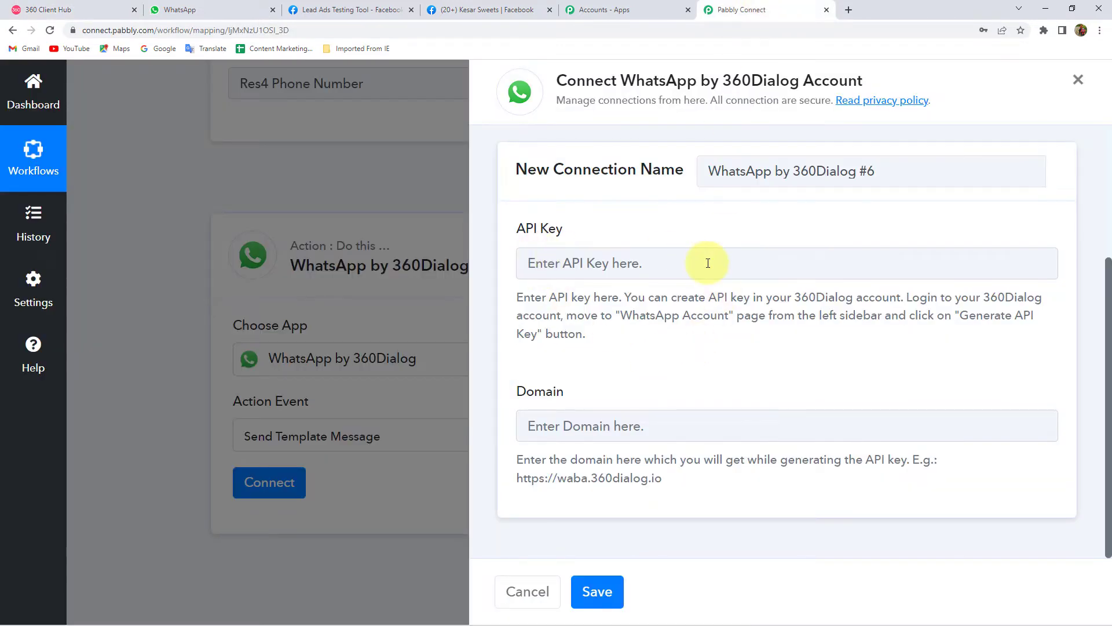
double_click(530, 392)
left_click(601, 590)
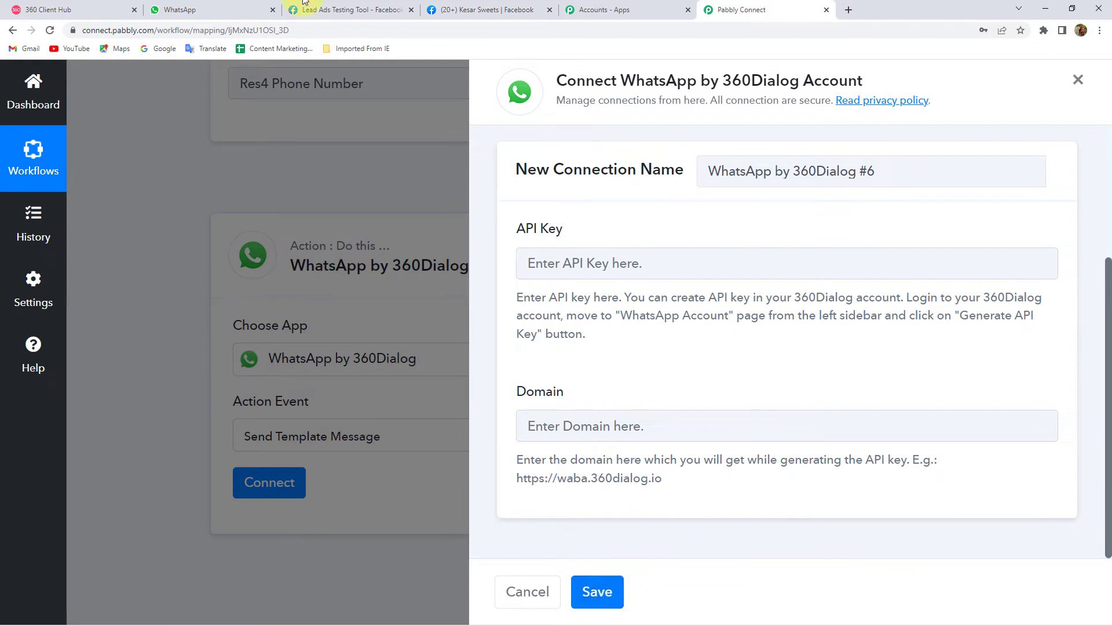
left_click(120, 7)
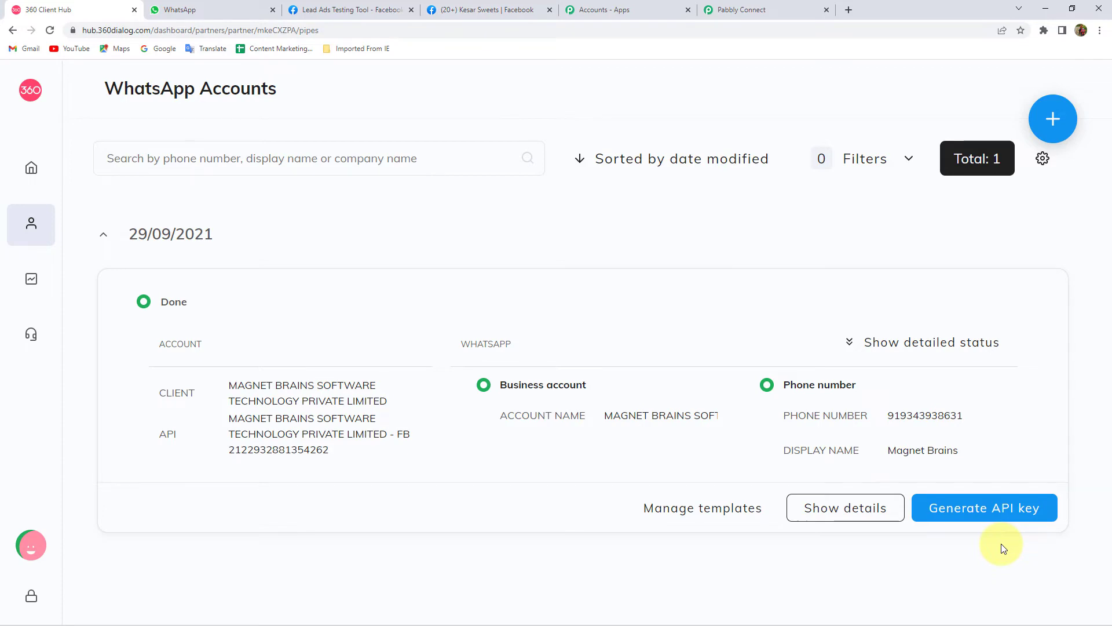
left_click(786, 6)
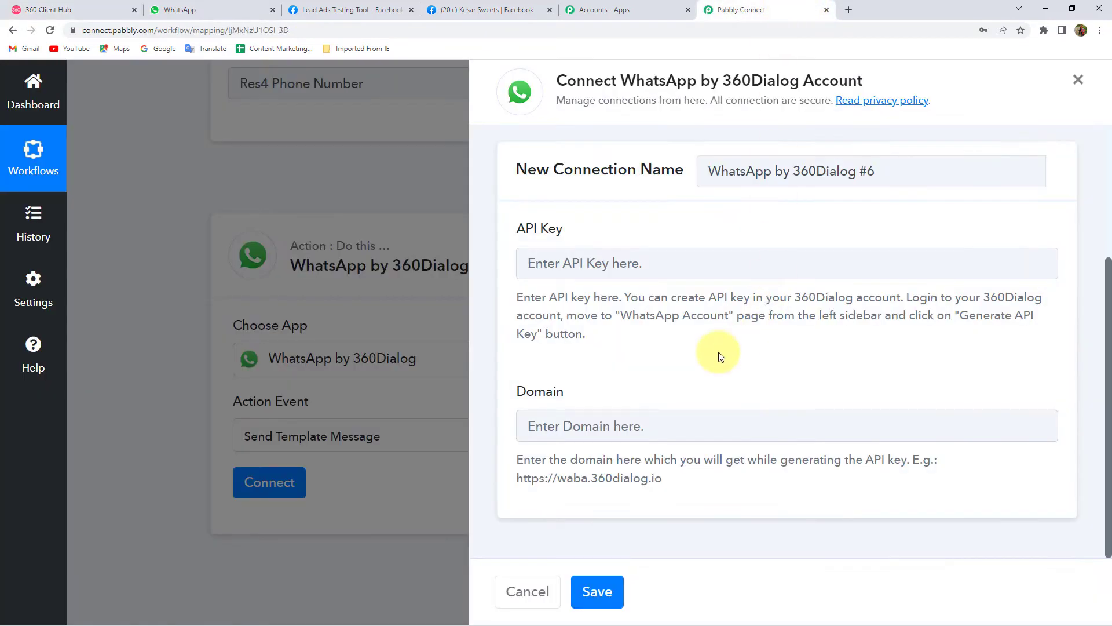
- Choose the existing connection WhatsApp by 360Dialog #5 and save it
scroll(626, 390, "up", 3)
left_click(625, 273)
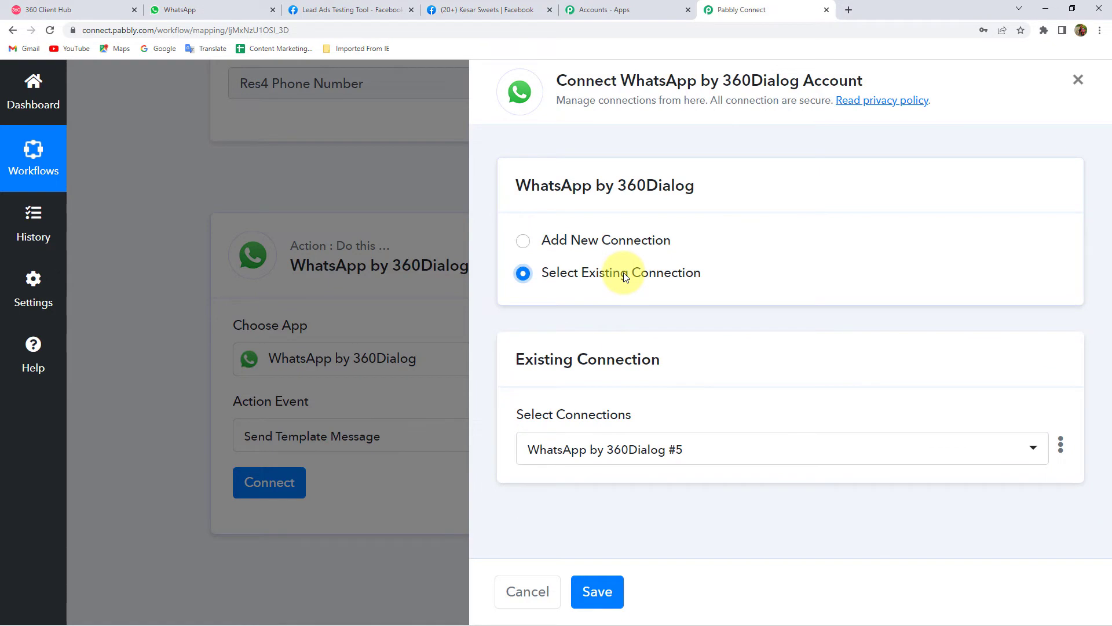
left_click(603, 590)
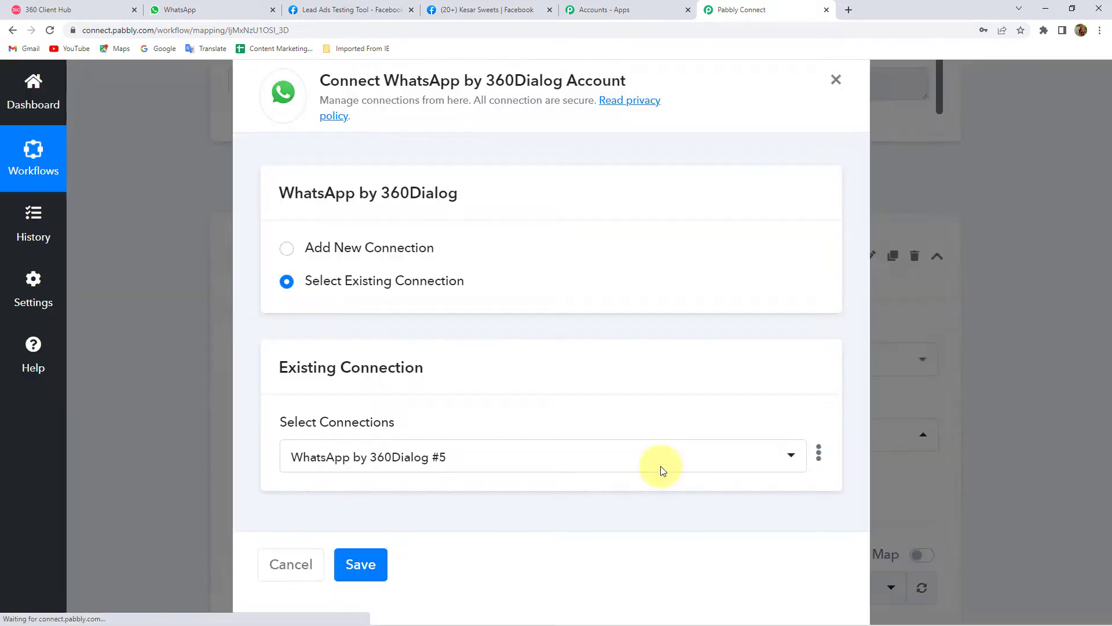
- Browse the Template dropdown's available templates, then open the account's templates in 360 Client Hub
scroll(310, 324, "down", 2)
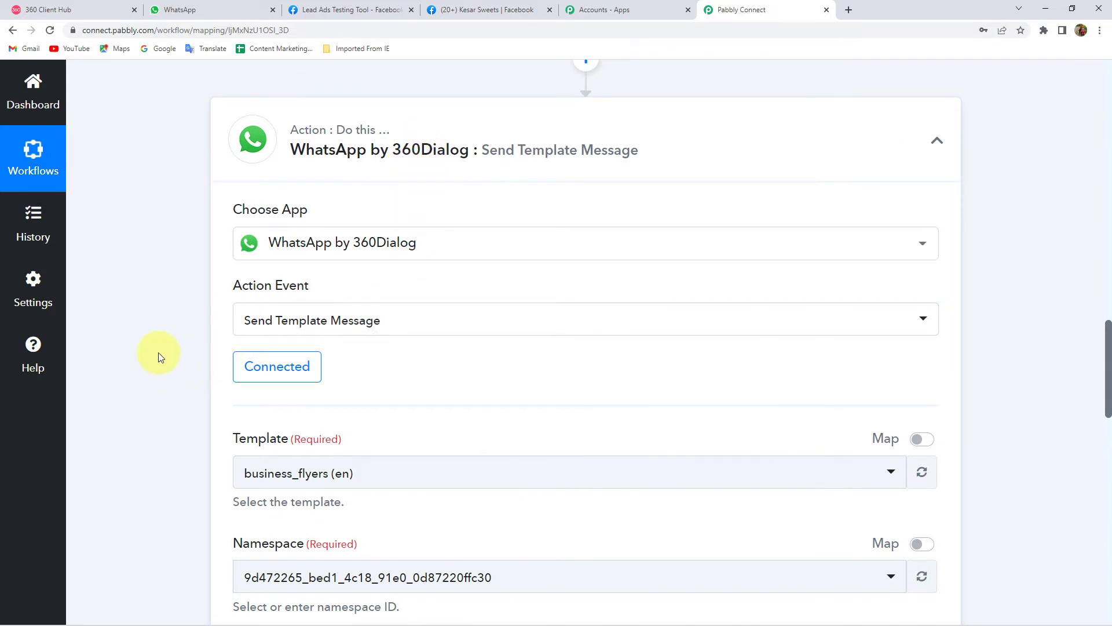
scroll(158, 239, "down", 3)
double_click(257, 266)
left_click(444, 223)
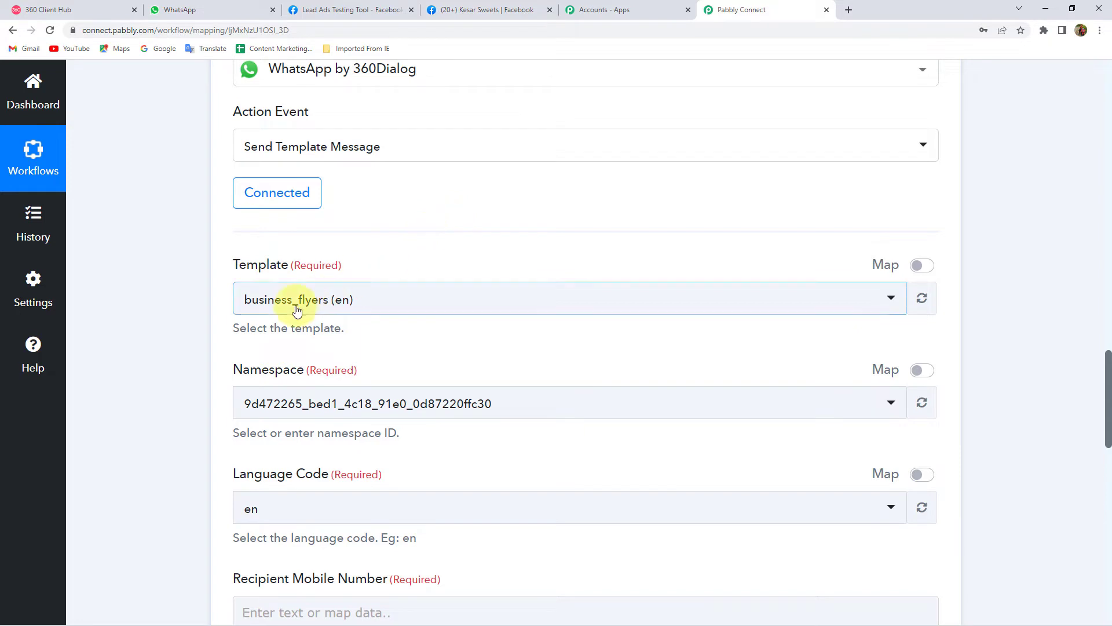
left_click(260, 307)
scroll(290, 446, "down", 10)
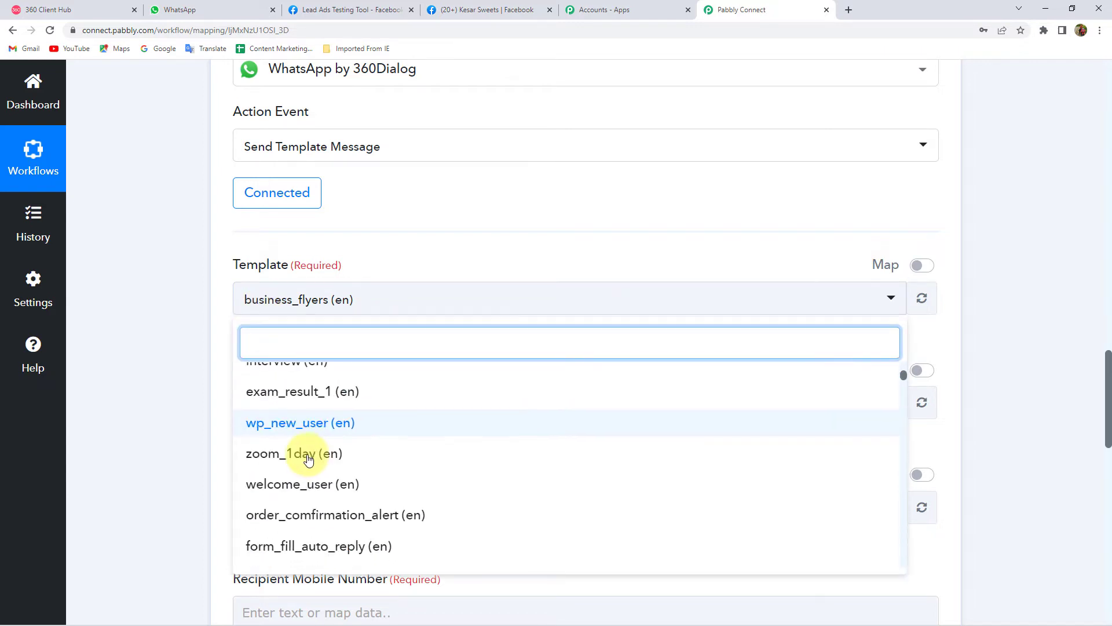
scroll(311, 461, "up", 10)
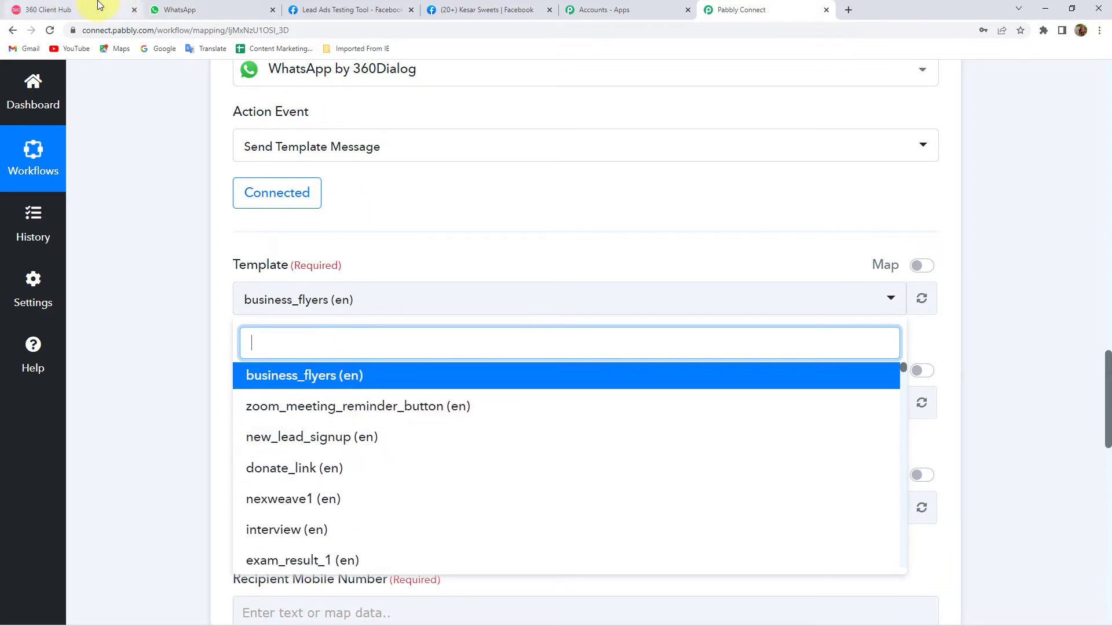
left_click(113, 10)
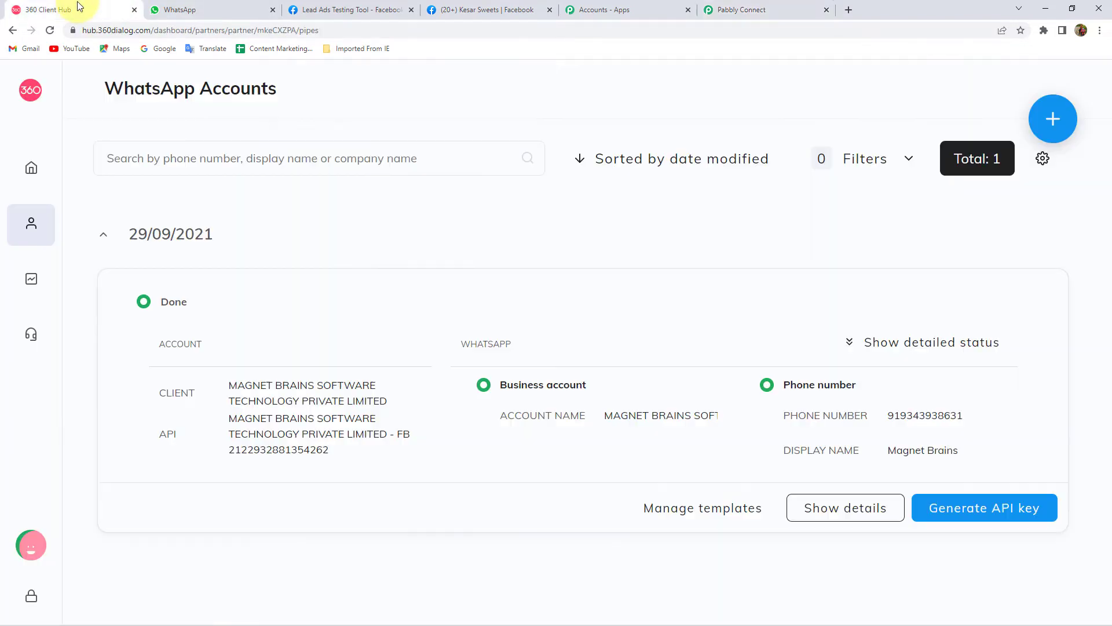
left_click(690, 508)
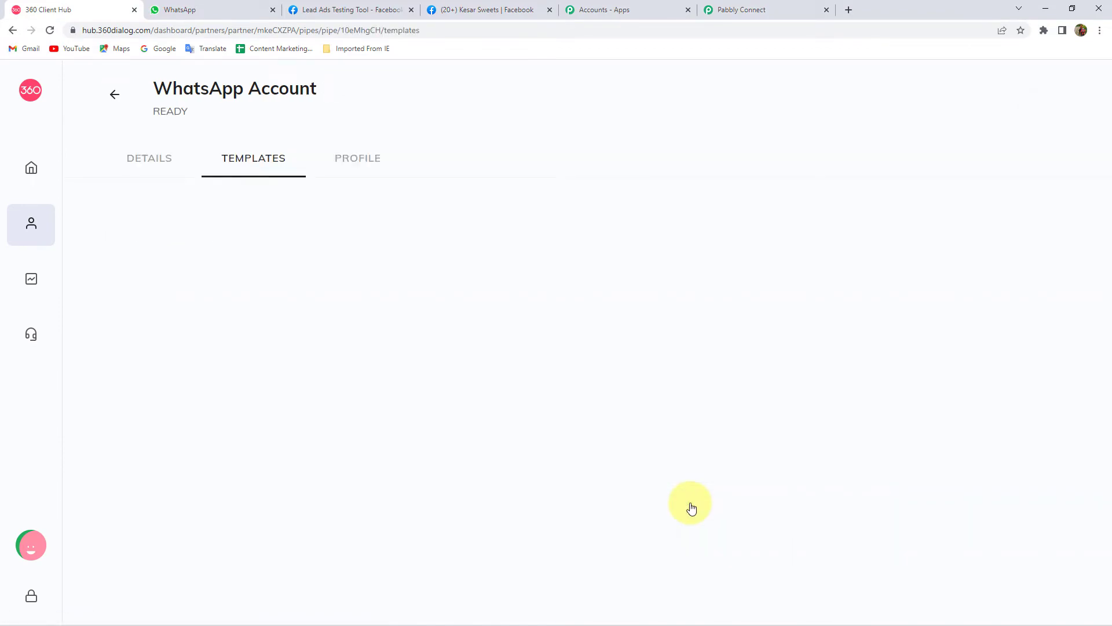
- Scroll the account's template list, and open and cancel the Add template form
scroll(321, 436, "down", 6)
scroll(322, 436, "down", 20)
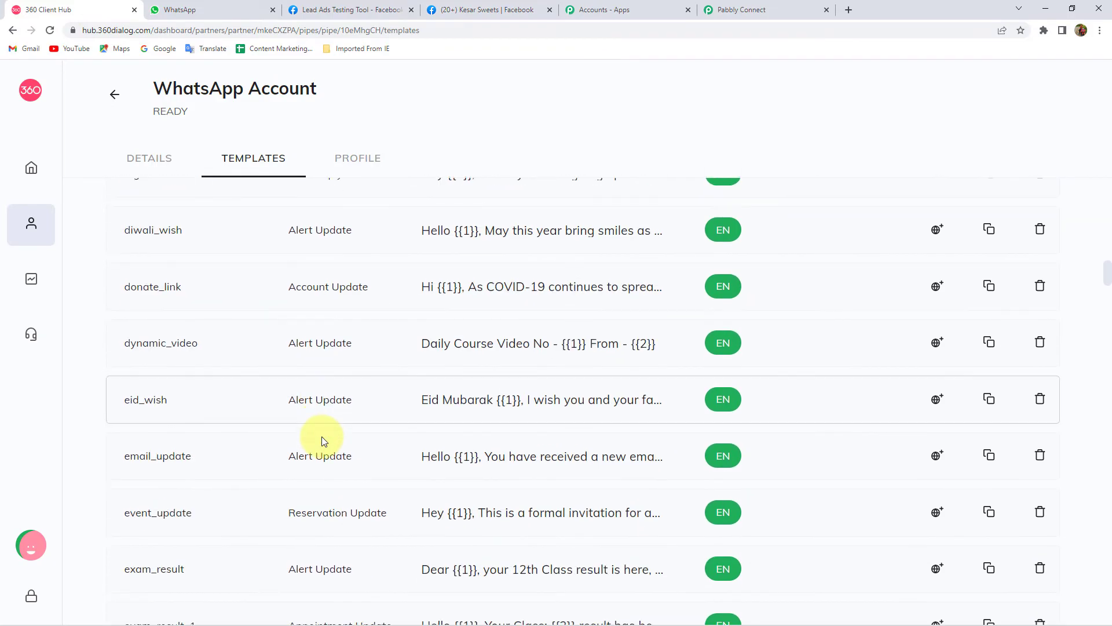
scroll(321, 436, "down", 20)
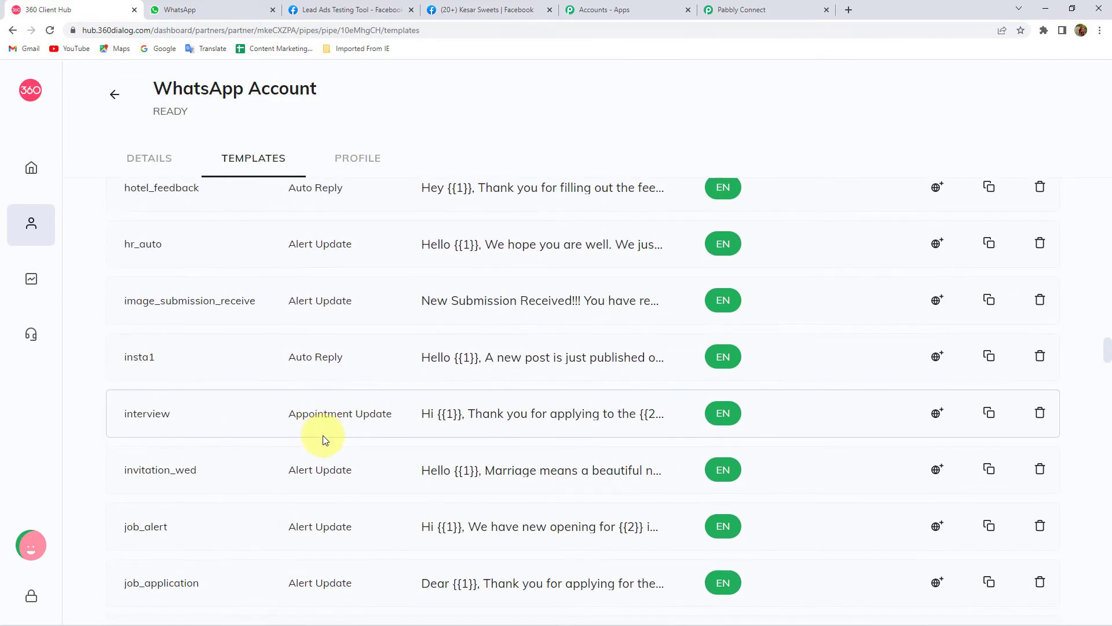
scroll(322, 436, "up", 20)
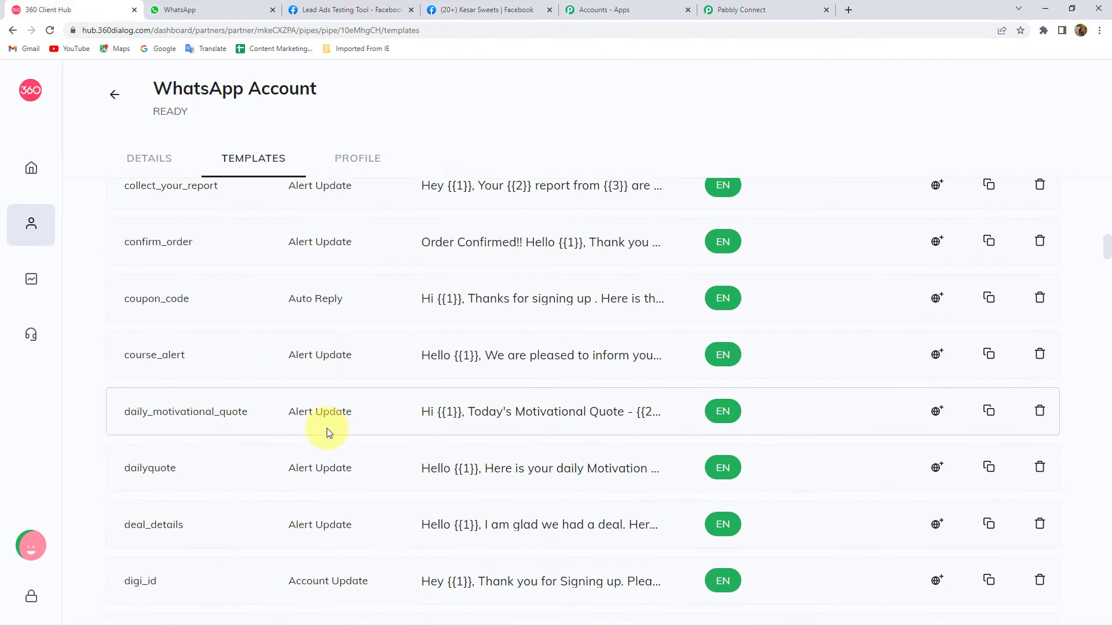
scroll(328, 432, "up", 5)
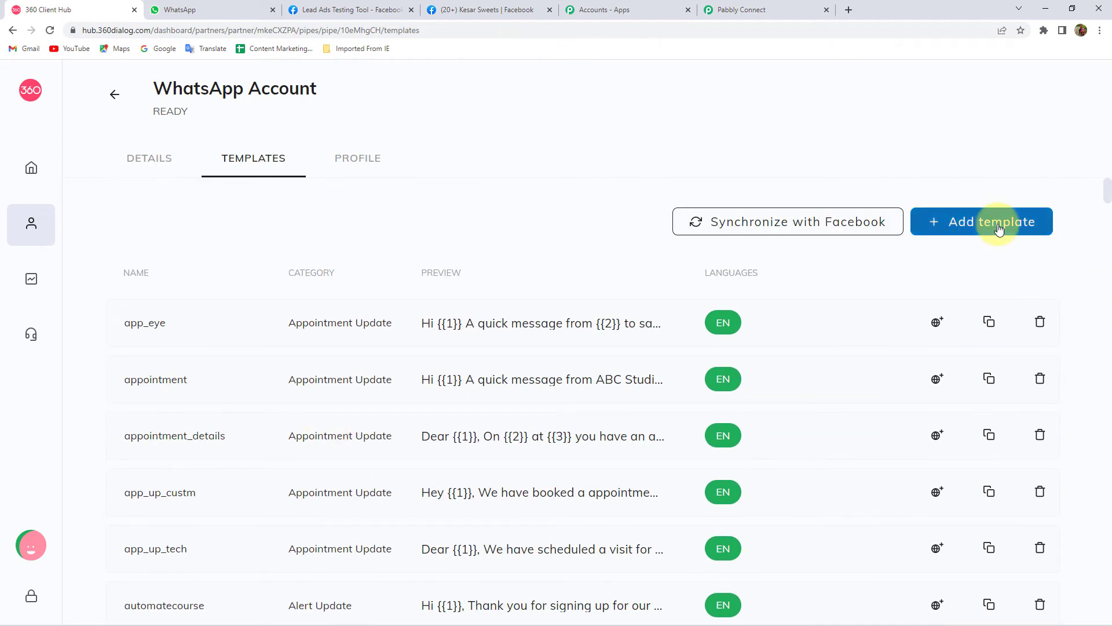
left_click(996, 223)
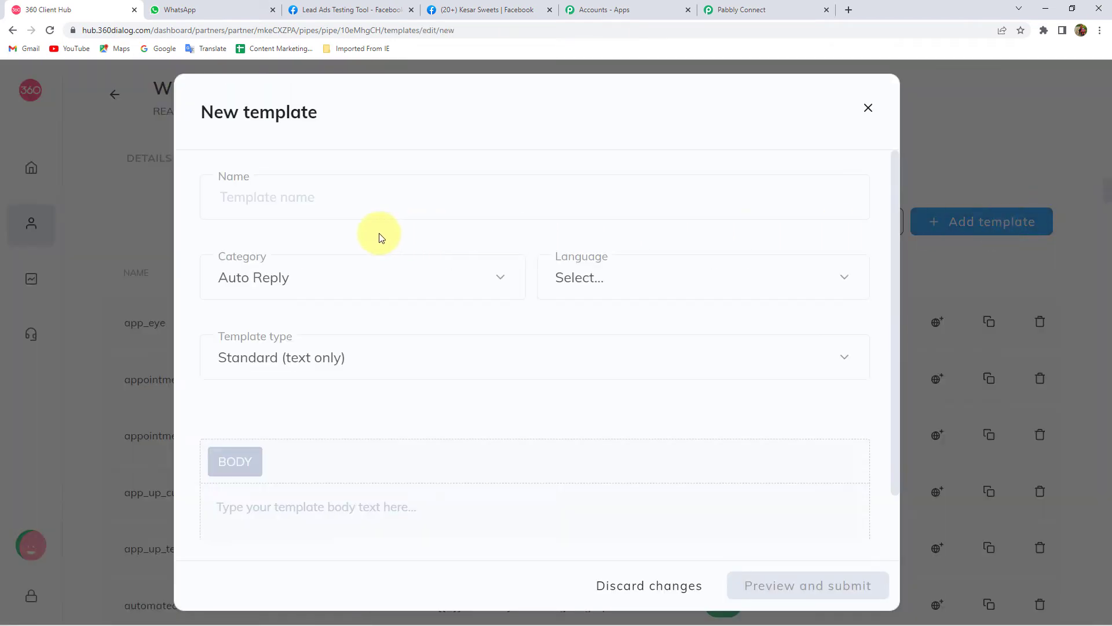
scroll(442, 444, "down", 1)
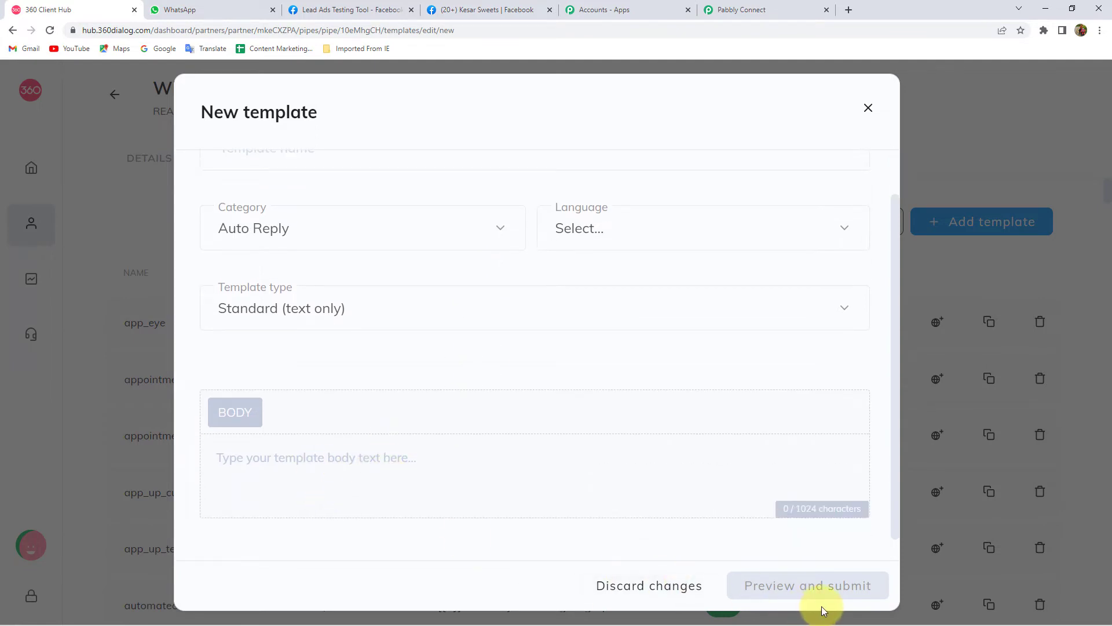
left_click(869, 109)
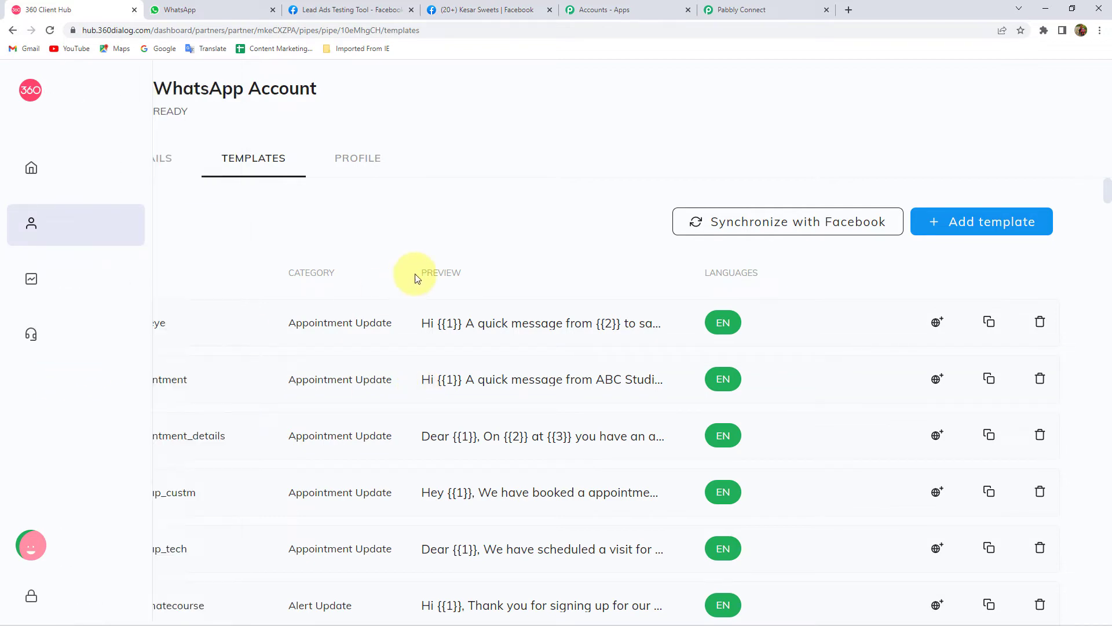
- Search the templates page for 'pt' to find the ptm template
scroll(85, 354, "down", 4)
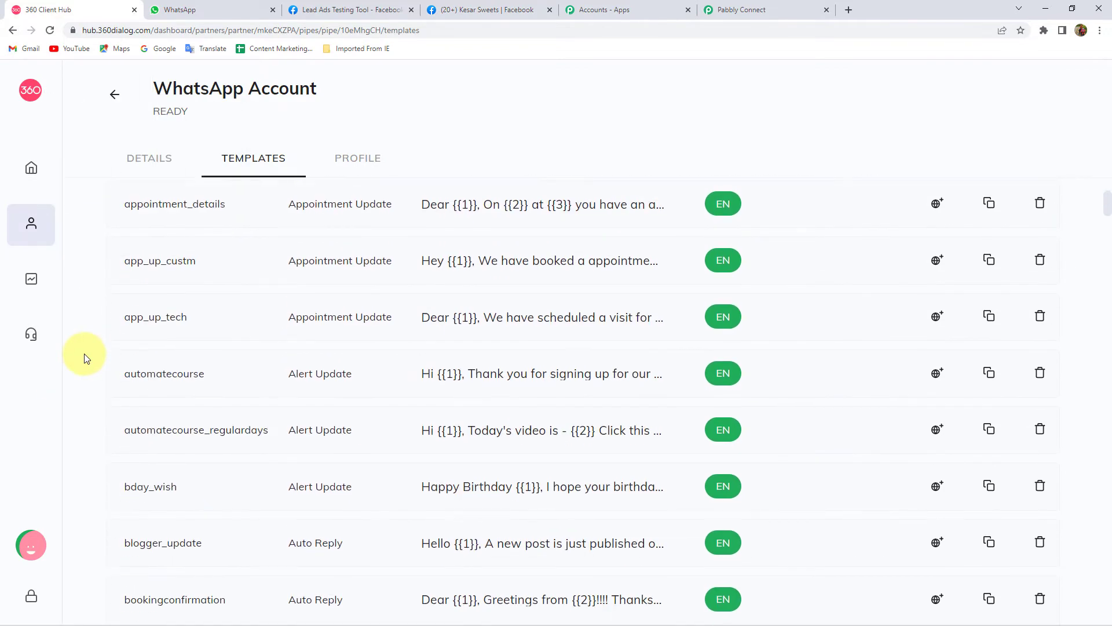
scroll(85, 355, "down", 5)
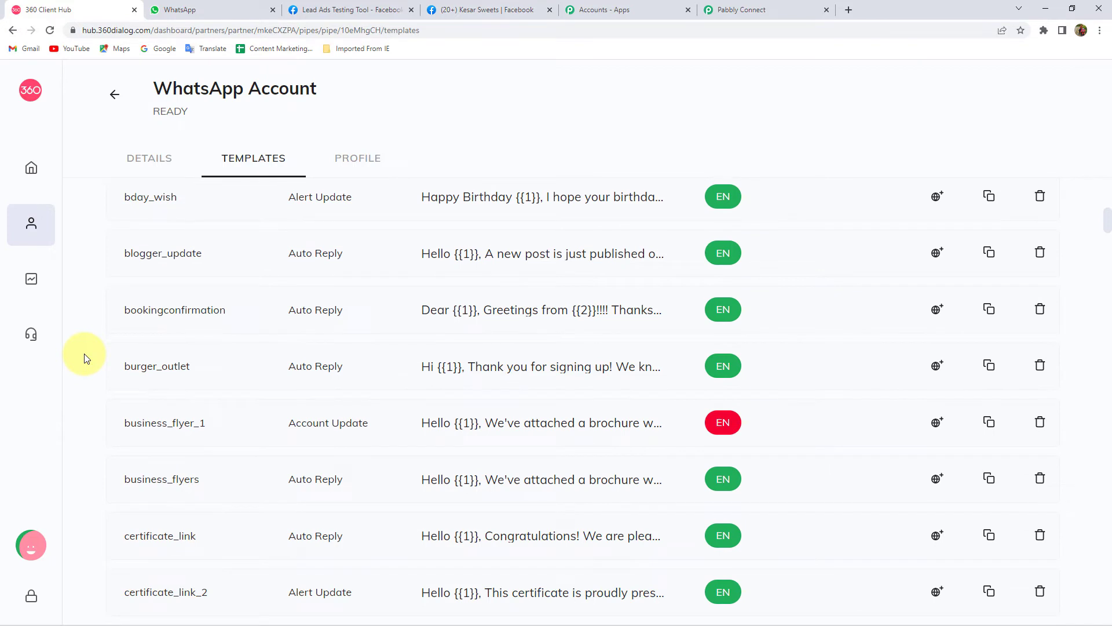
key("ctrl+f")
type("ptm")
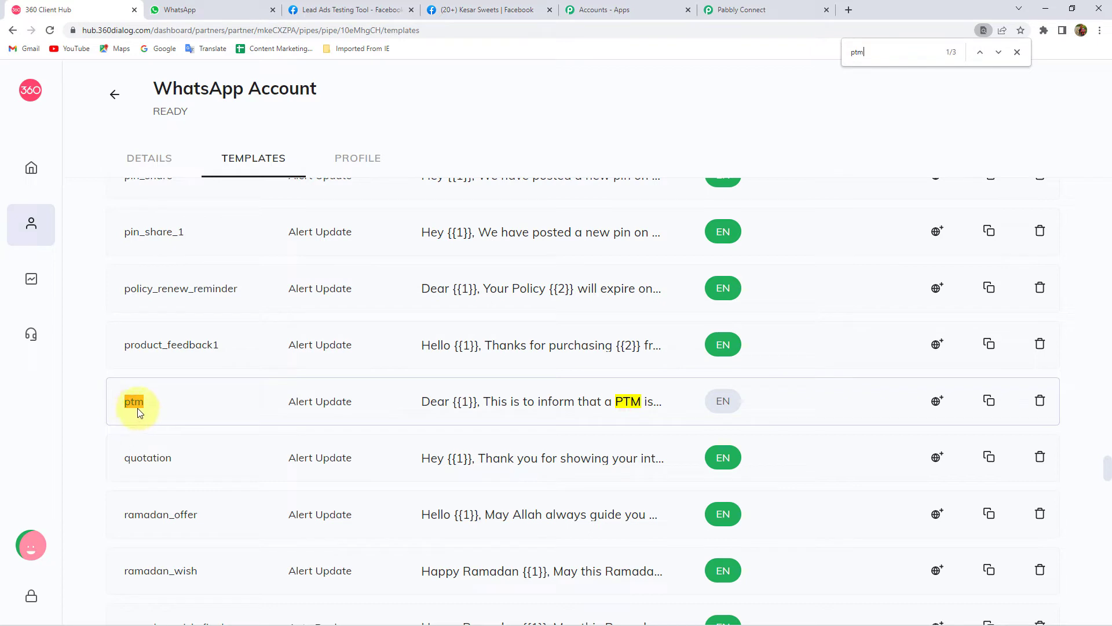
- Open the ptm template preview and inspect its {{1}} and {{2}} placeholders
left_click(537, 406)
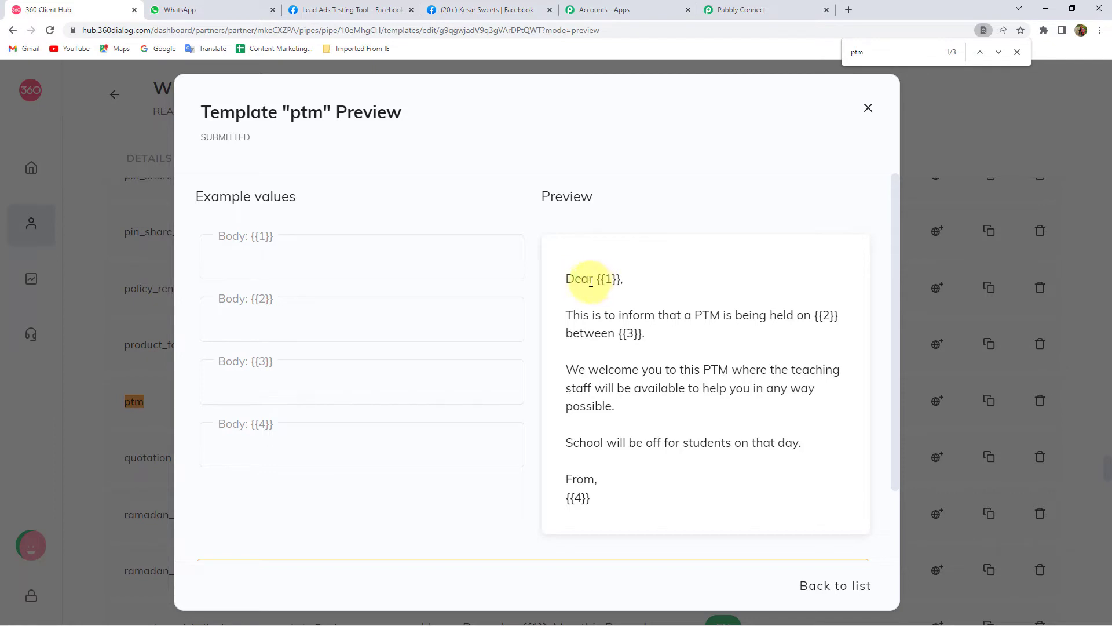
left_click_drag(598, 279, 625, 280)
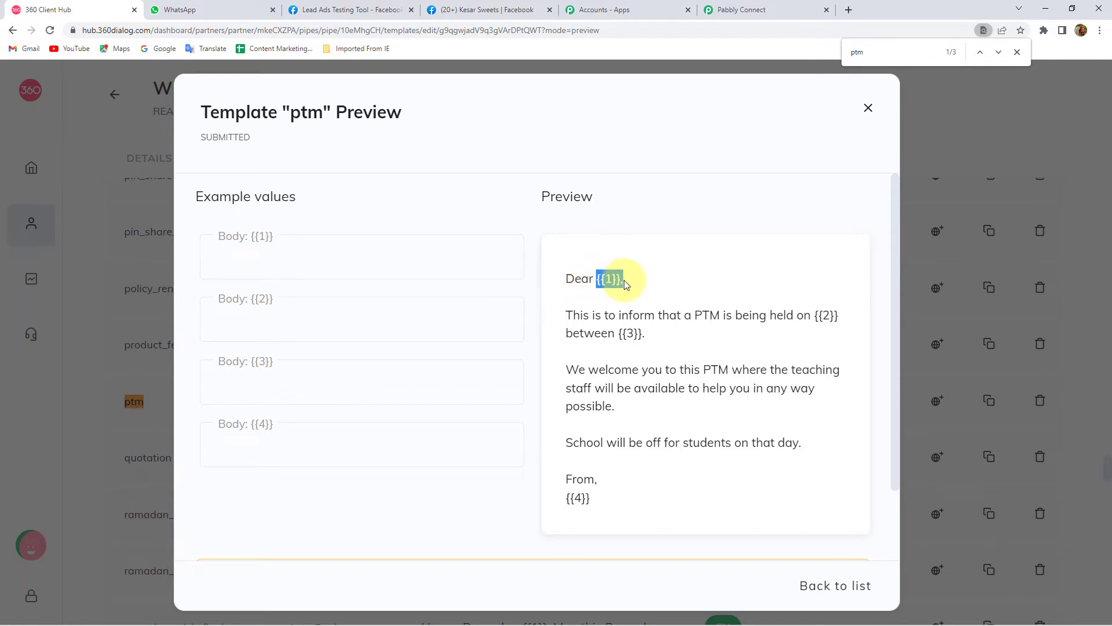
left_click_drag(817, 315, 837, 315)
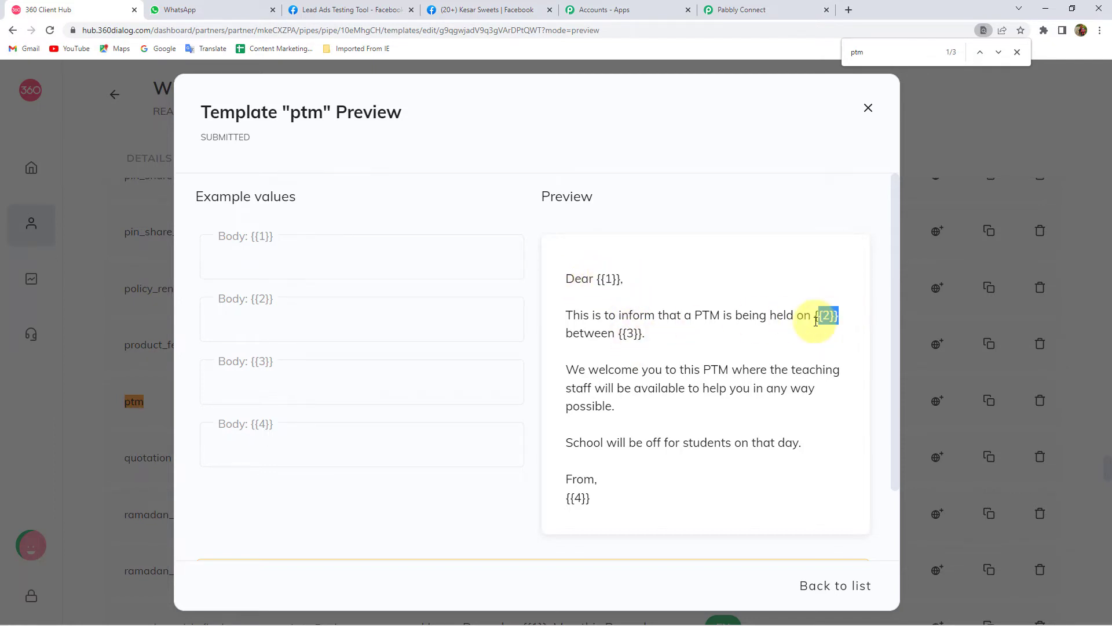
left_click(638, 334)
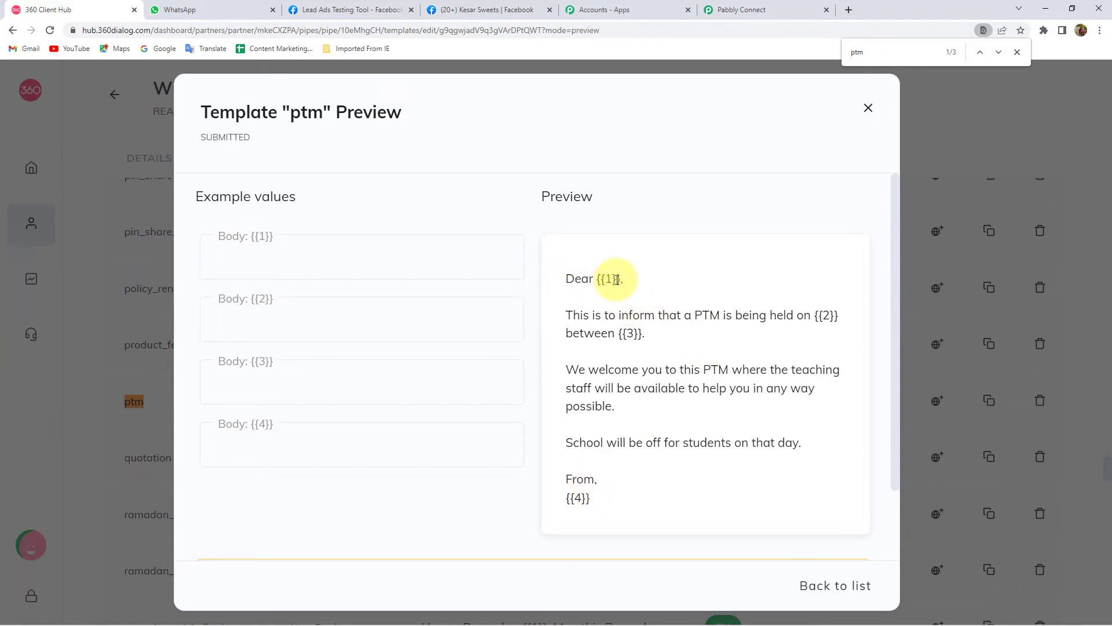
- Type a sample name into Body {{1}}, replace it with 'Head', then clear it
left_click(291, 250)
type("Gary")
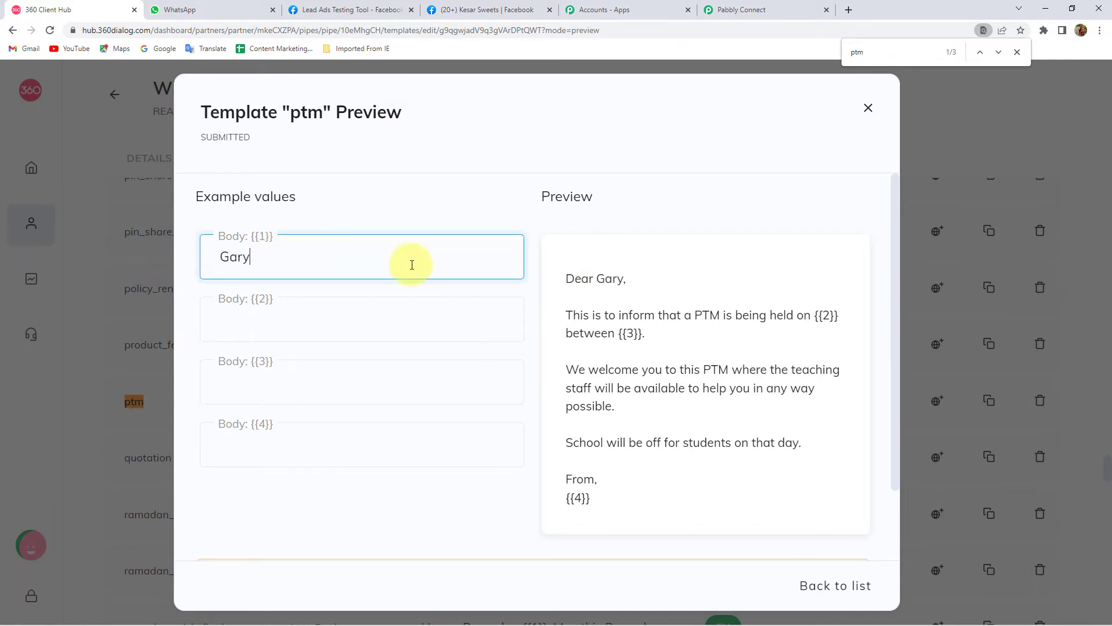
key("ctrl+a")
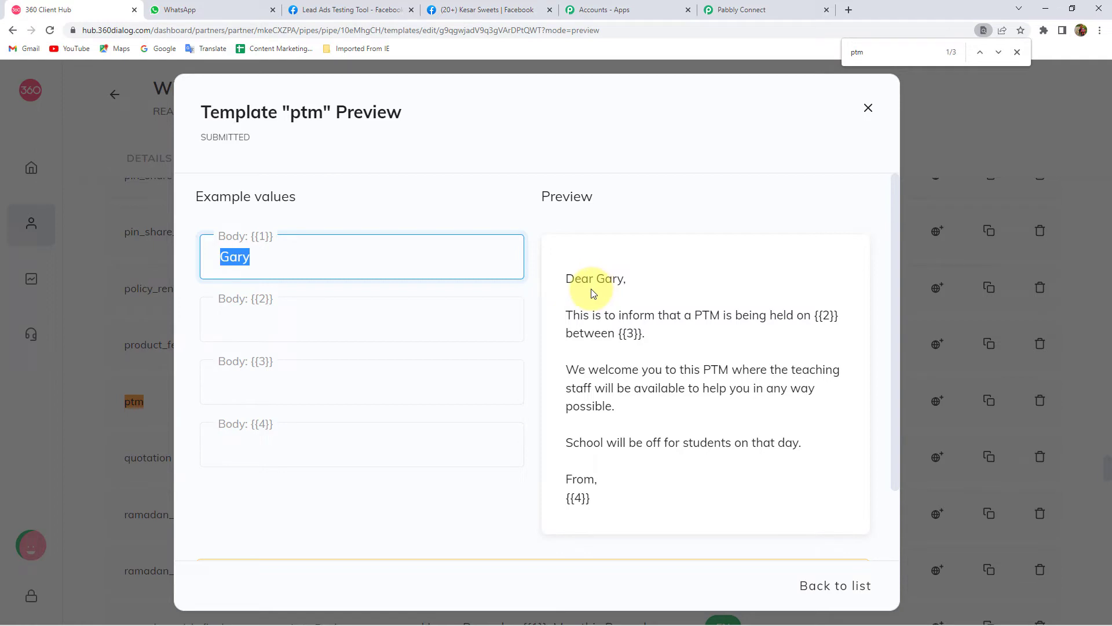
type("Head")
key("ctrl+a")
key("BackSpace")
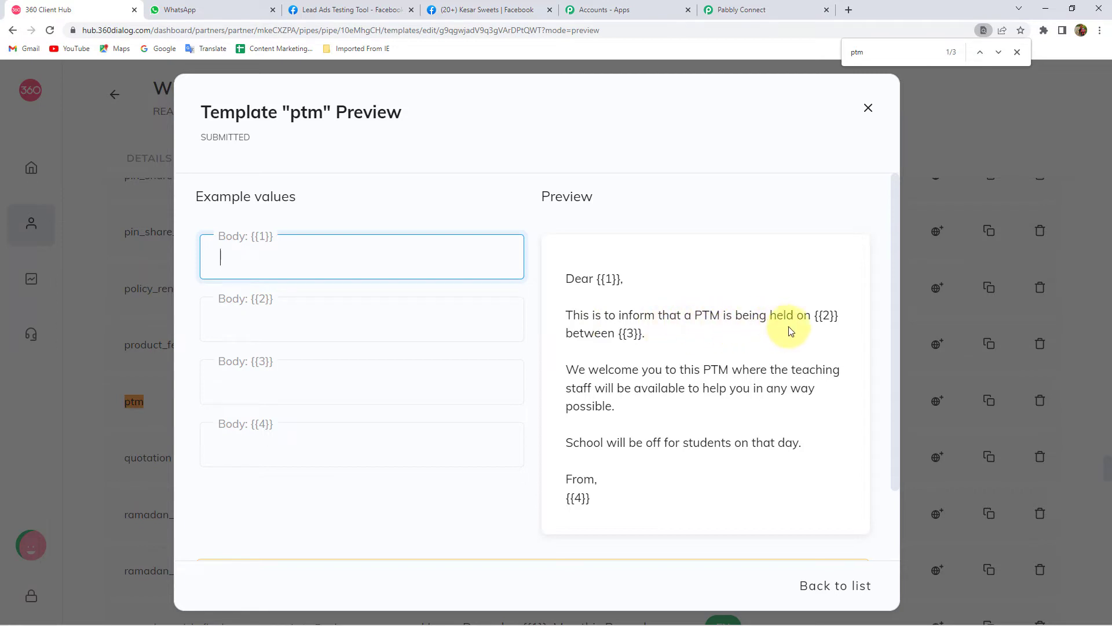
- Close the page search and re-examine the {{1}} and {{2}} placeholders in the preview
left_click_drag(827, 314, 835, 316)
key("Escape")
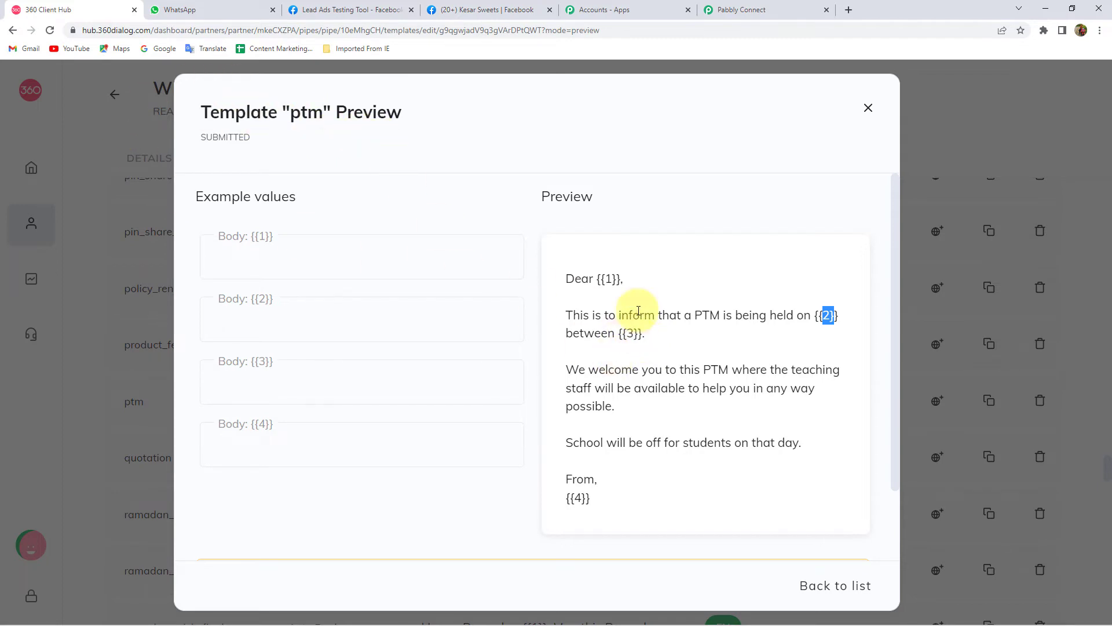
left_click_drag(618, 279, 602, 276)
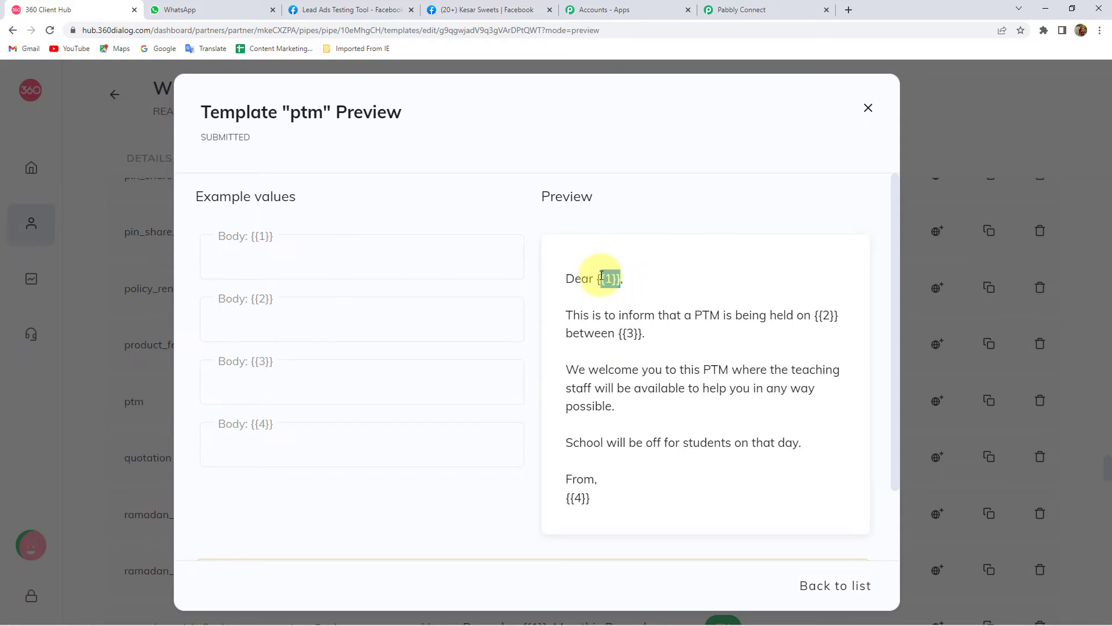
left_click(602, 276)
left_click_drag(598, 277, 620, 279)
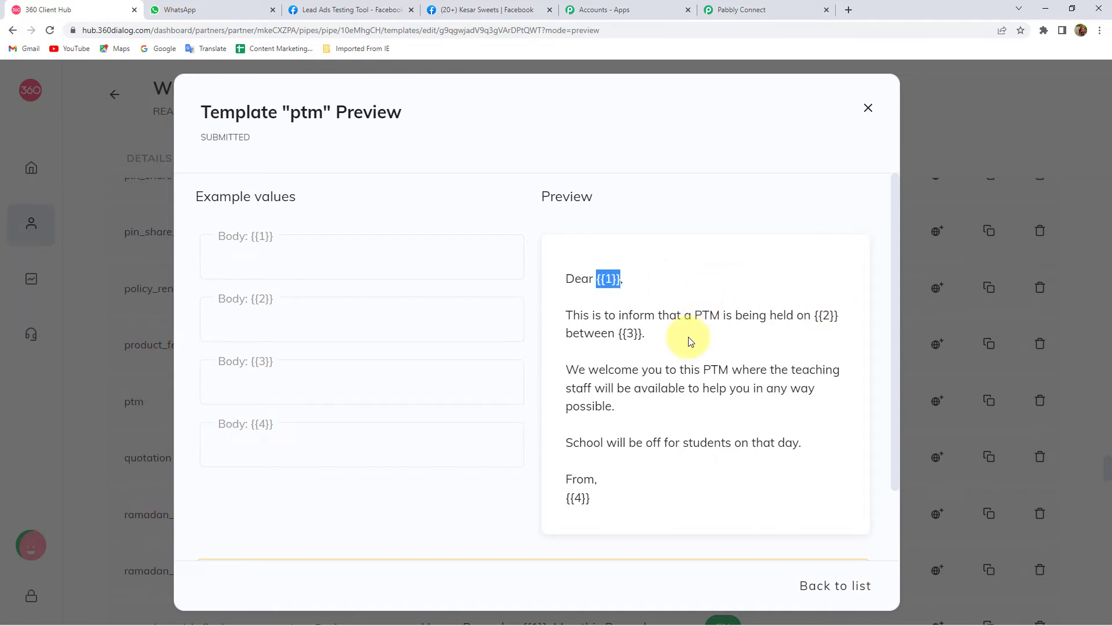
- Close the ptm preview, search for 'Ramadan', and open the ramadan_offer template preview
left_click(867, 111)
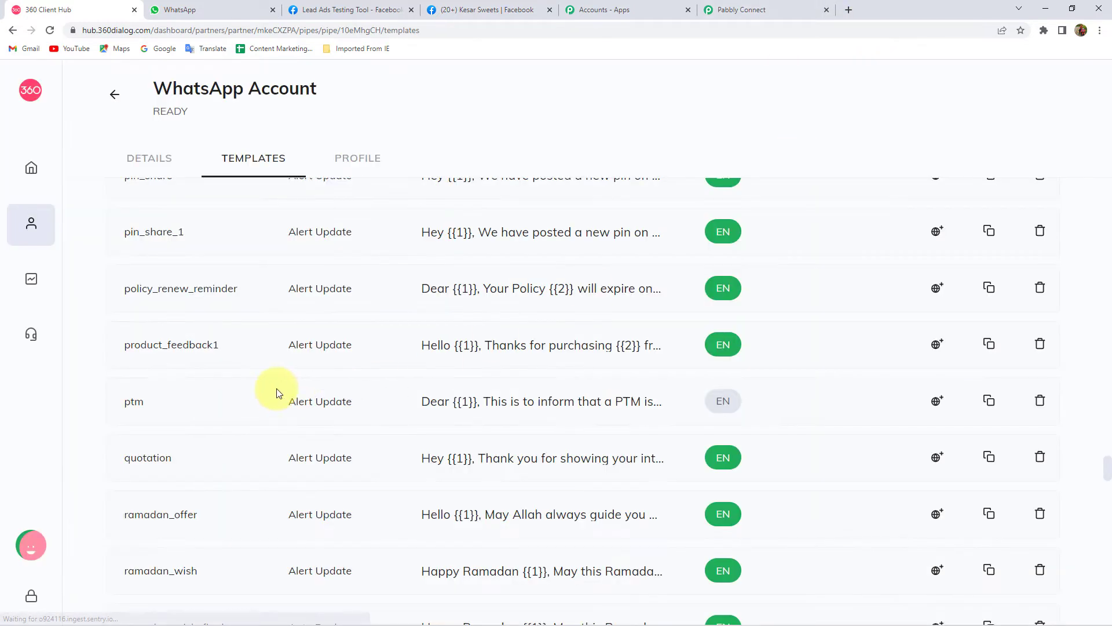
key("ctrl+f")
type("Ram")
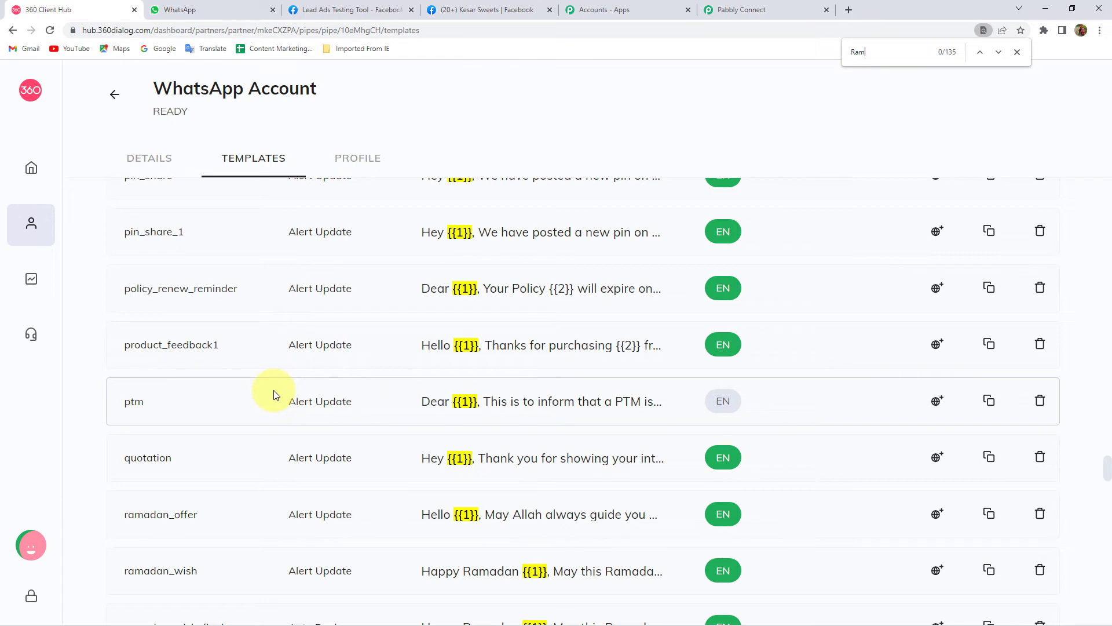
type("adan")
scroll(410, 372, "down", 2)
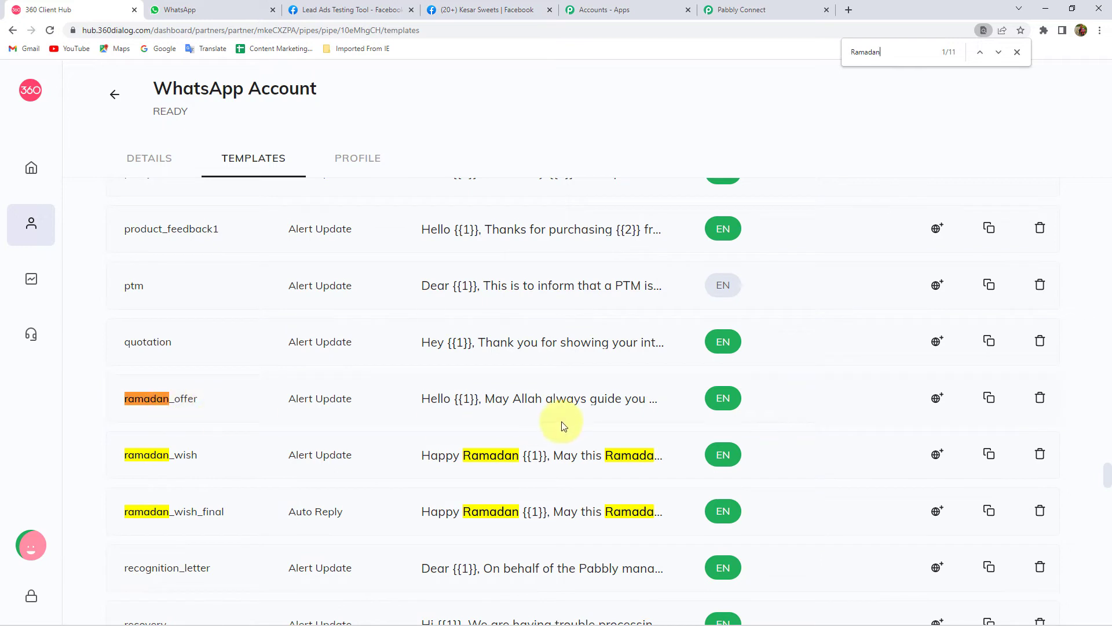
left_click(582, 405)
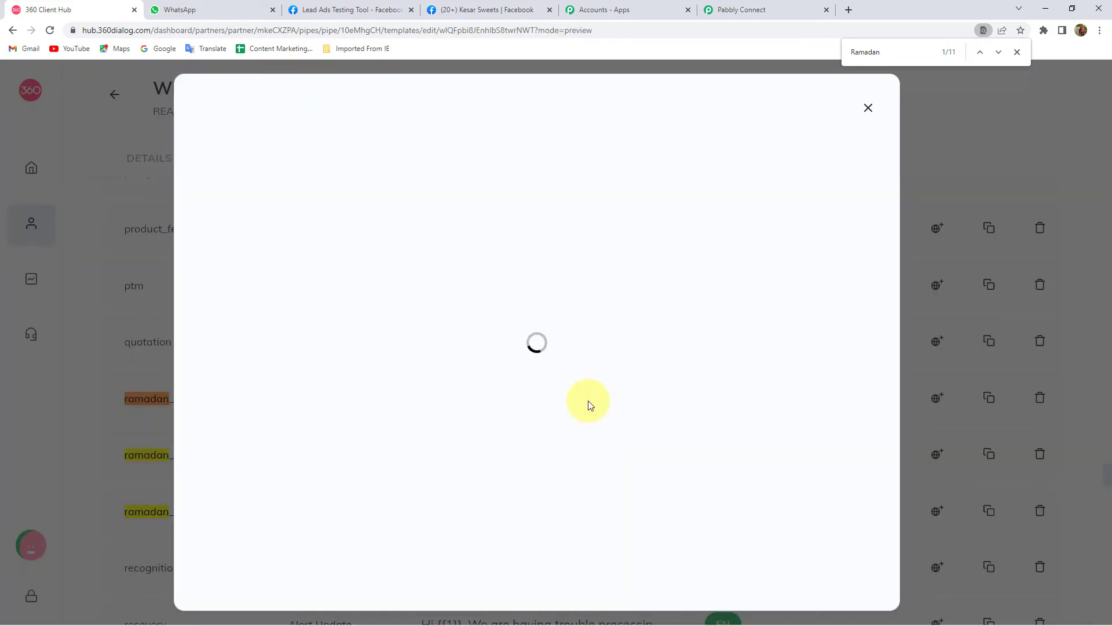
left_click(1017, 52)
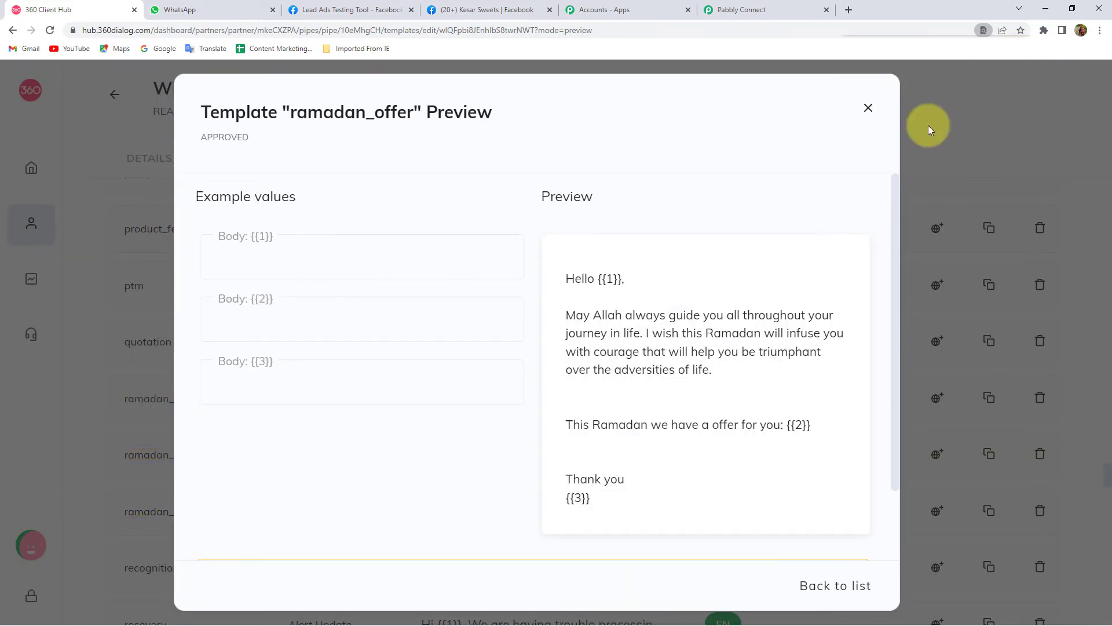
- Enter a sample name as ramadan_offer's Body {{1}} example to see the greeting filled
double_click(605, 278)
left_click(608, 278)
left_click(259, 260)
type("Haider")
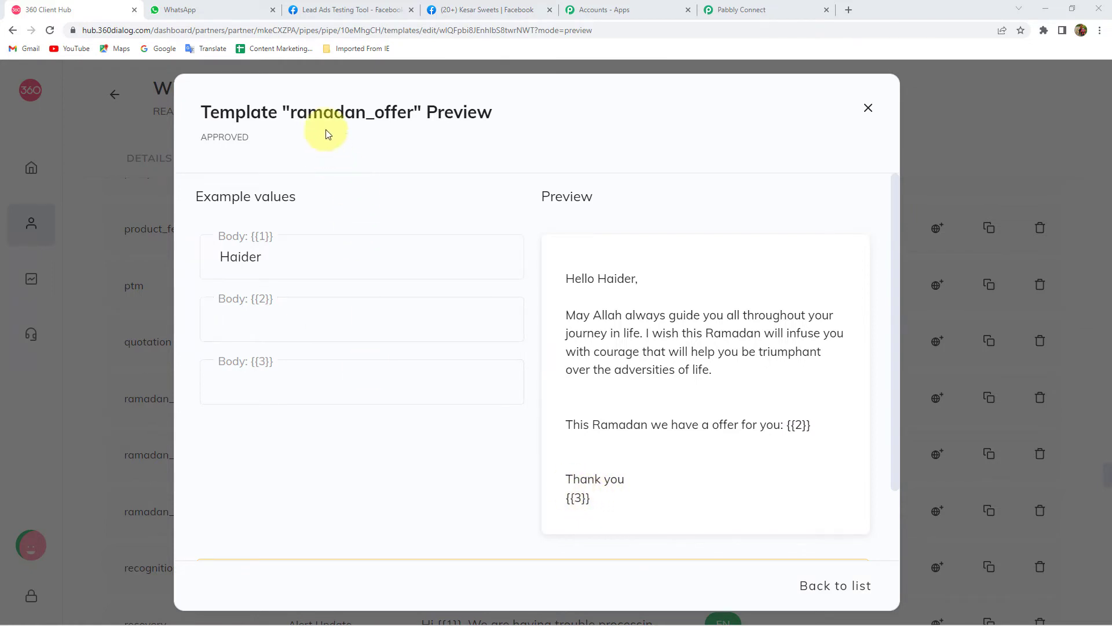
double_click(305, 110)
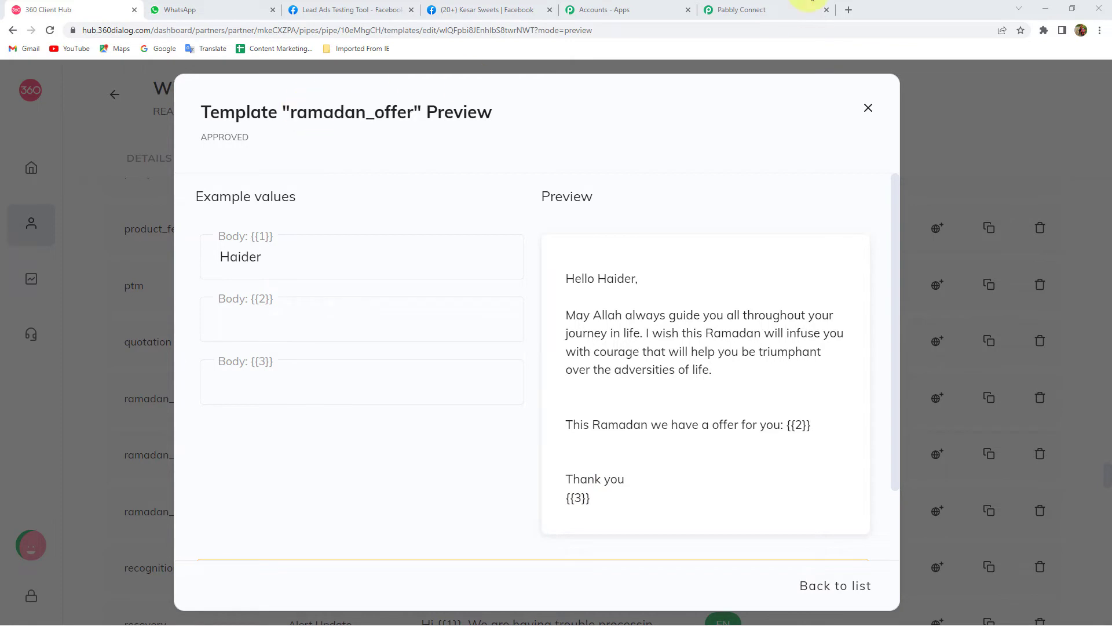
left_click(765, 10)
- Filter templates with 'ram' and select ramadan_offer (en), comparing it with the preview
type("rama")
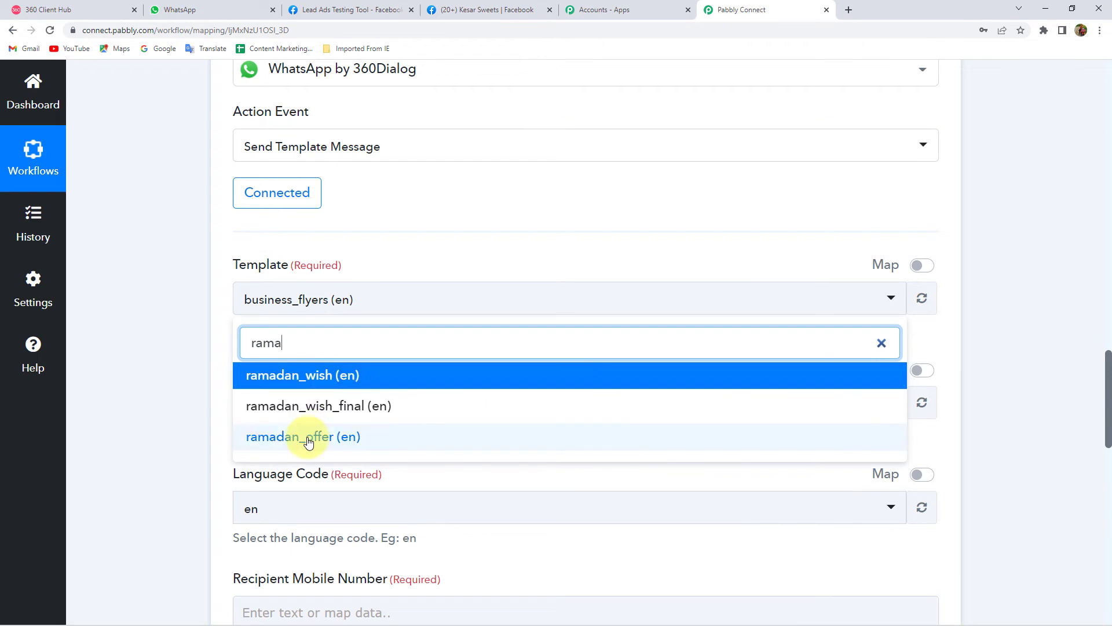
left_click(301, 436)
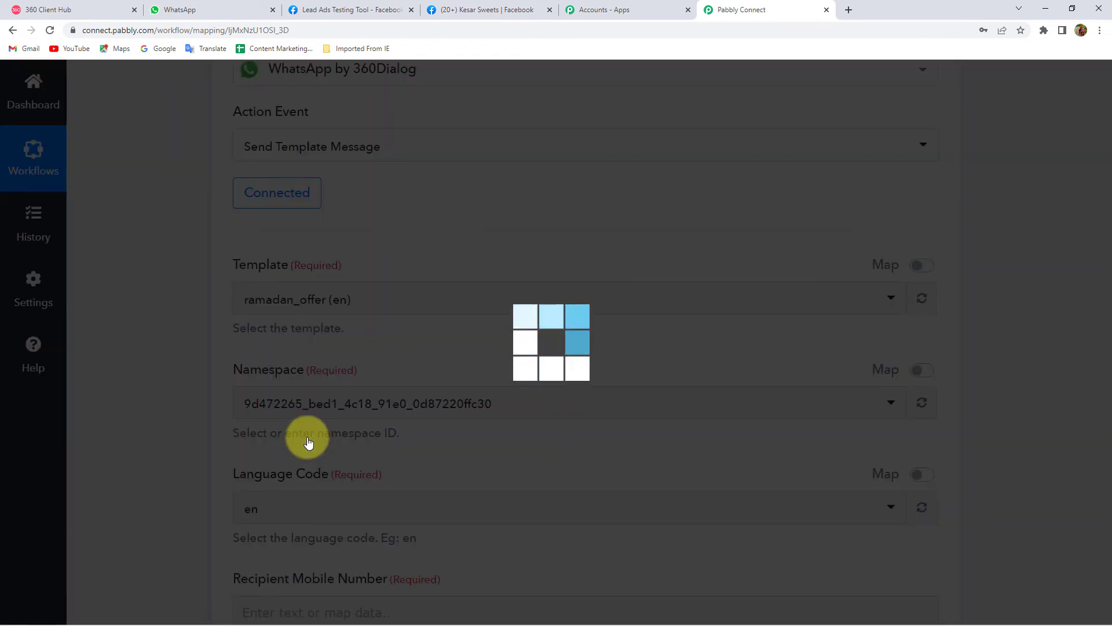
left_click(54, 10)
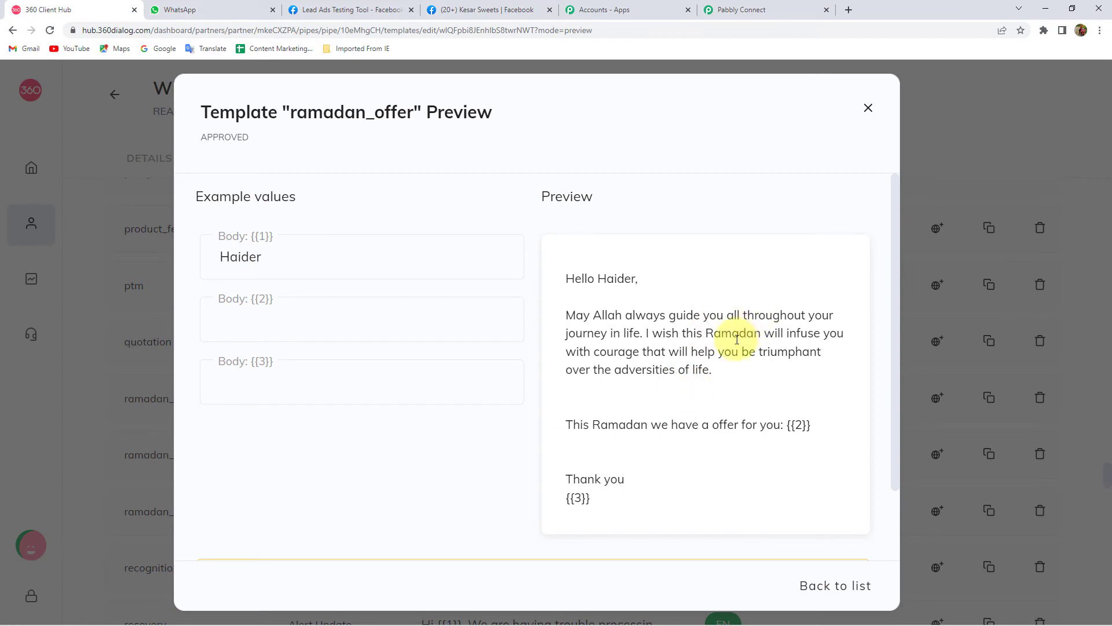
left_click(765, 11)
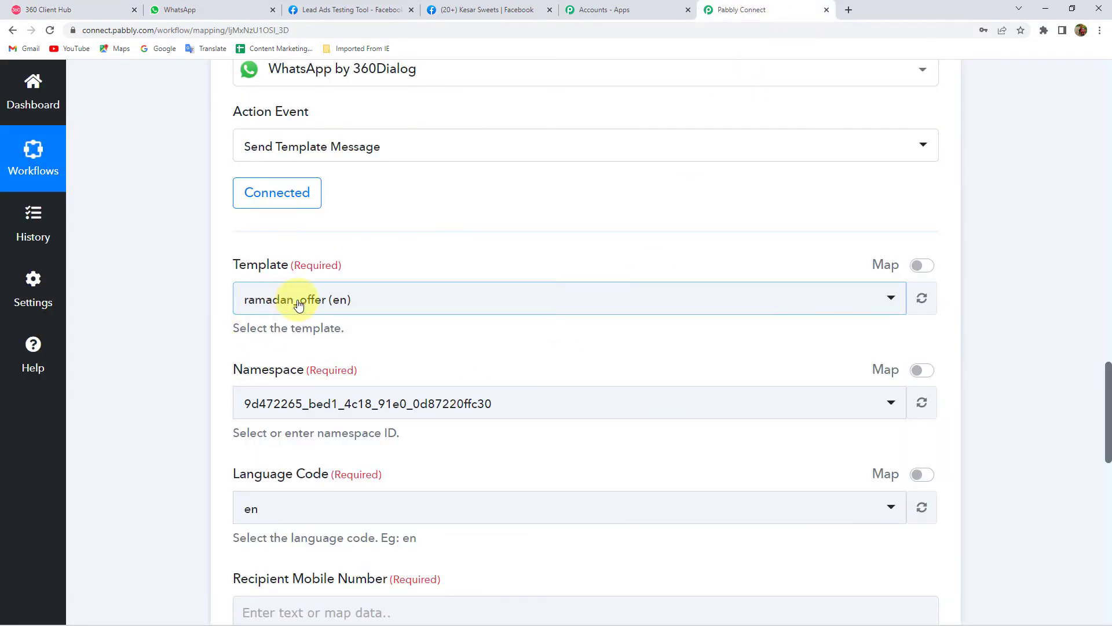
- Review the filled Namespace and Language Code en, and locate the lead's phone number value
scroll(232, 310, "down", 2)
double_click(251, 254)
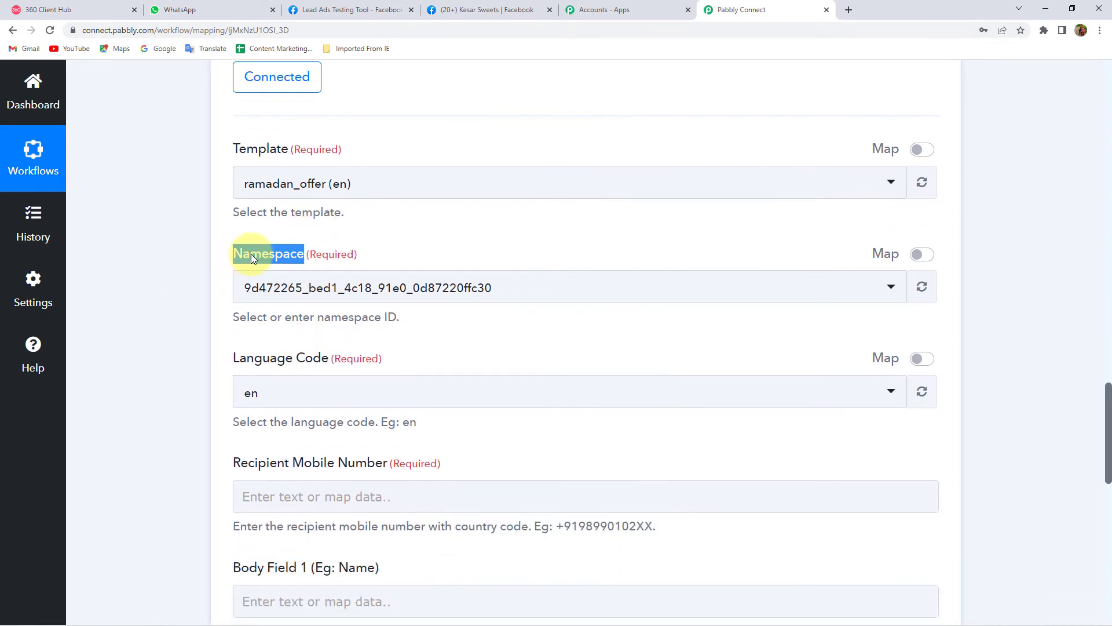
scroll(231, 355, "down", 2)
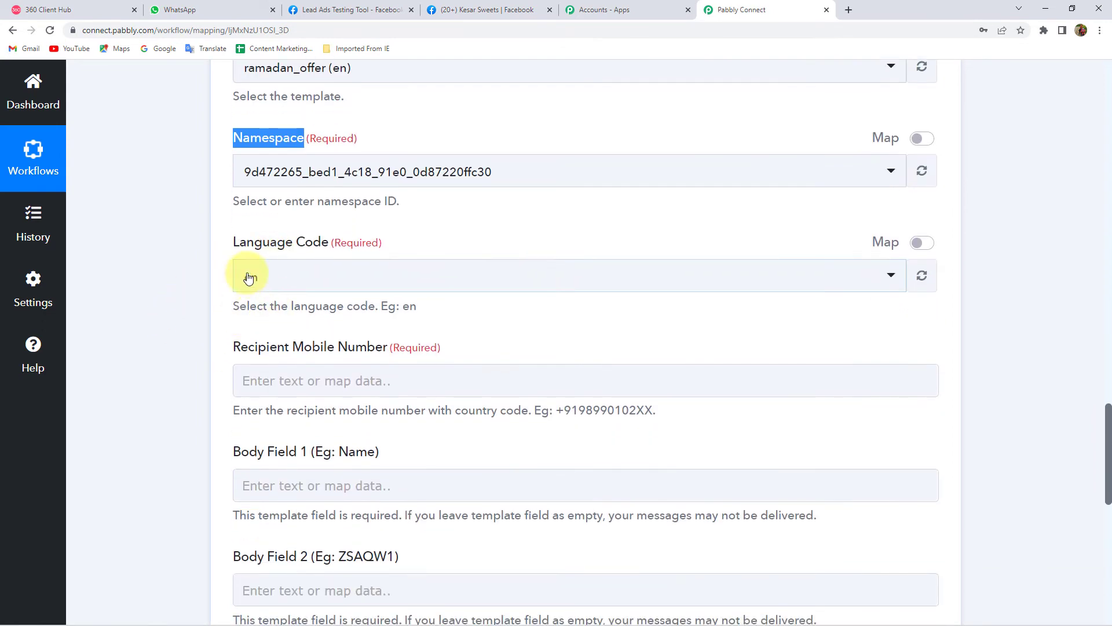
scroll(267, 330, "down", 2)
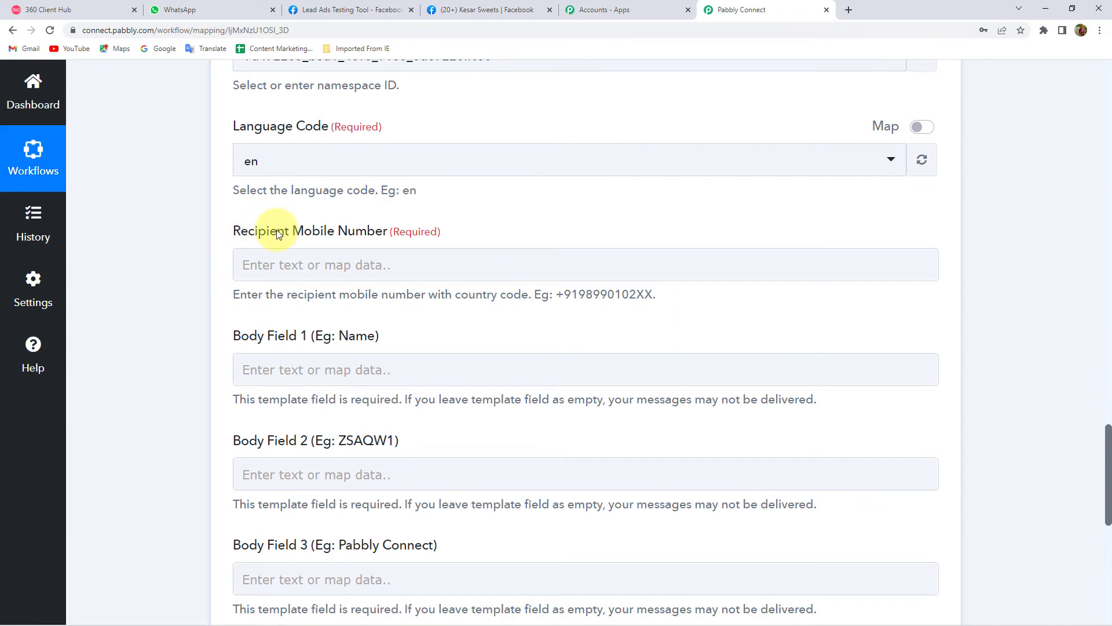
left_click(336, 264)
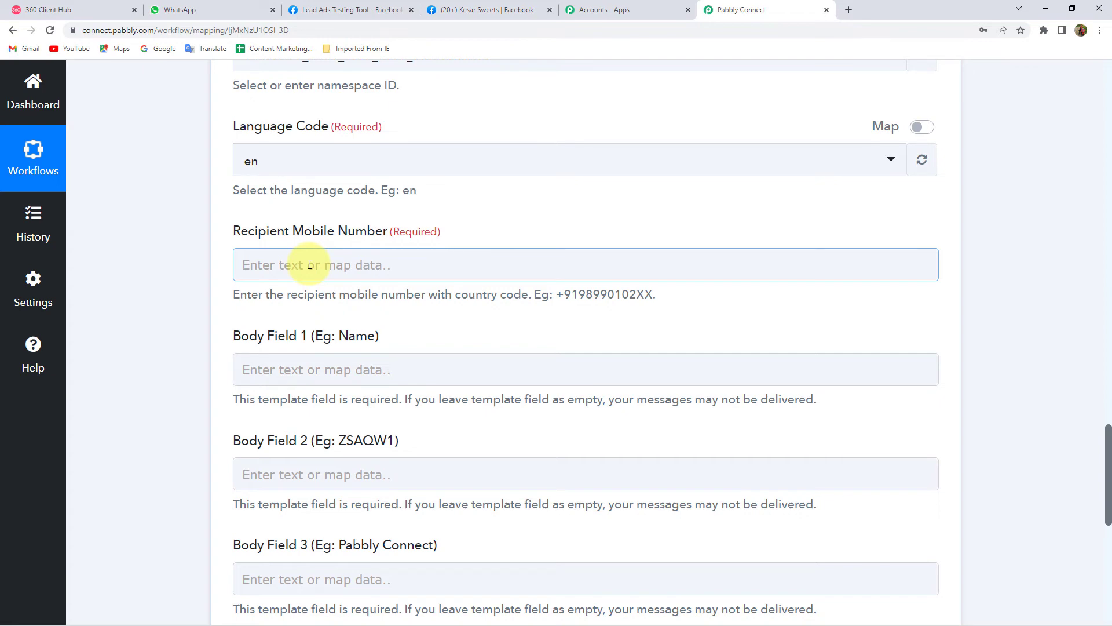
scroll(186, 259, "up", 20)
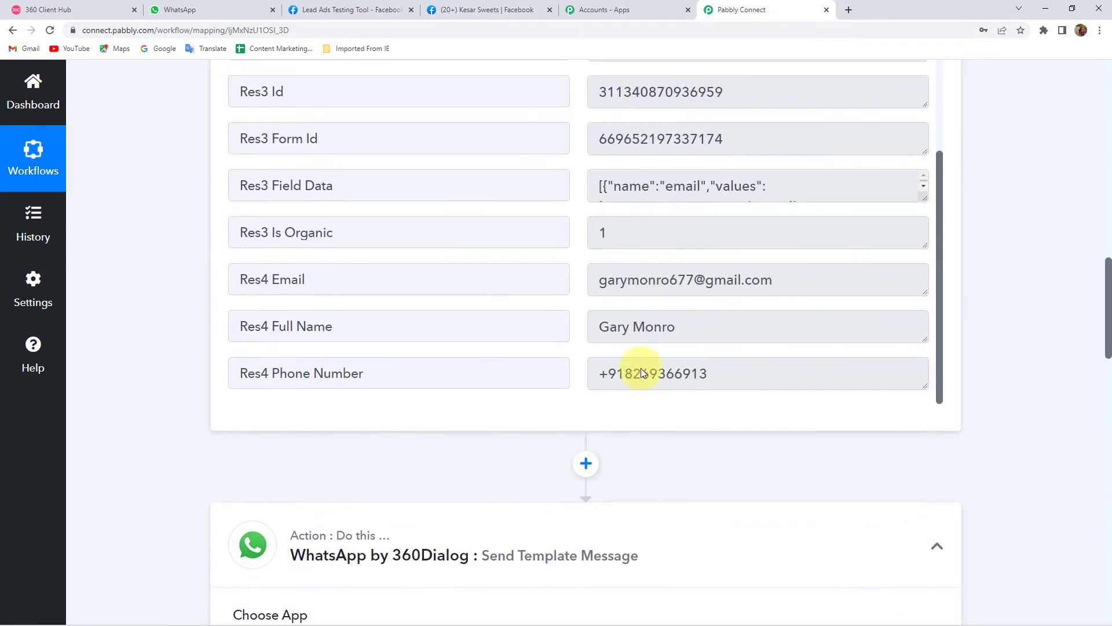
left_click_drag(739, 375, 589, 372)
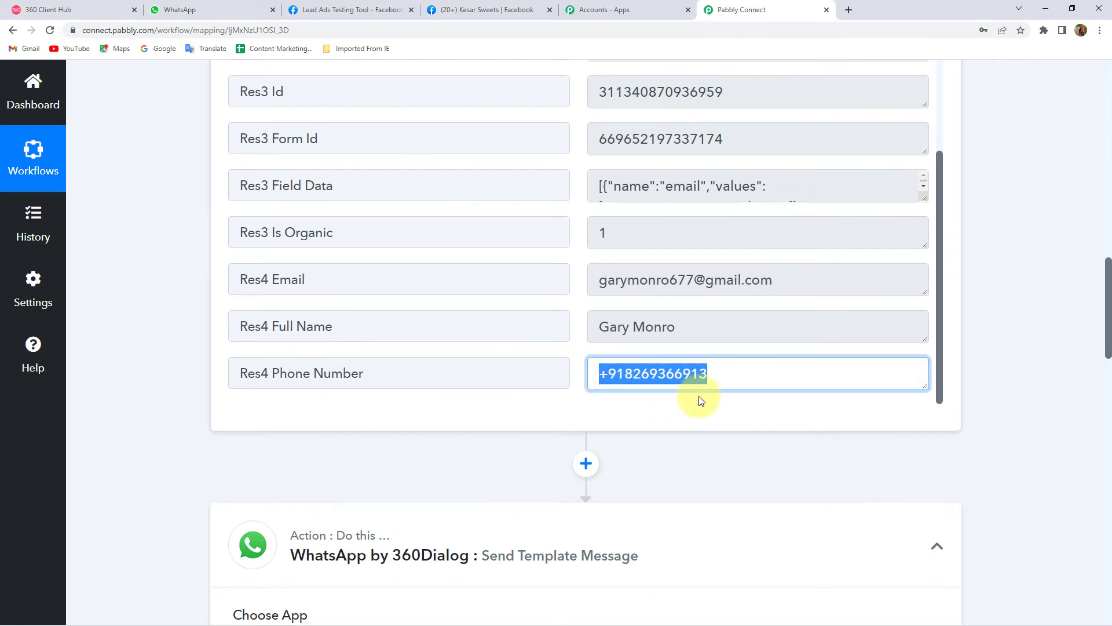
- Insert Res4 Phone Number from the Facebook Lead Ads step into Recipient Mobile Number
scroll(192, 409, "up", 1)
scroll(190, 409, "down", 8)
scroll(185, 413, "down", 8)
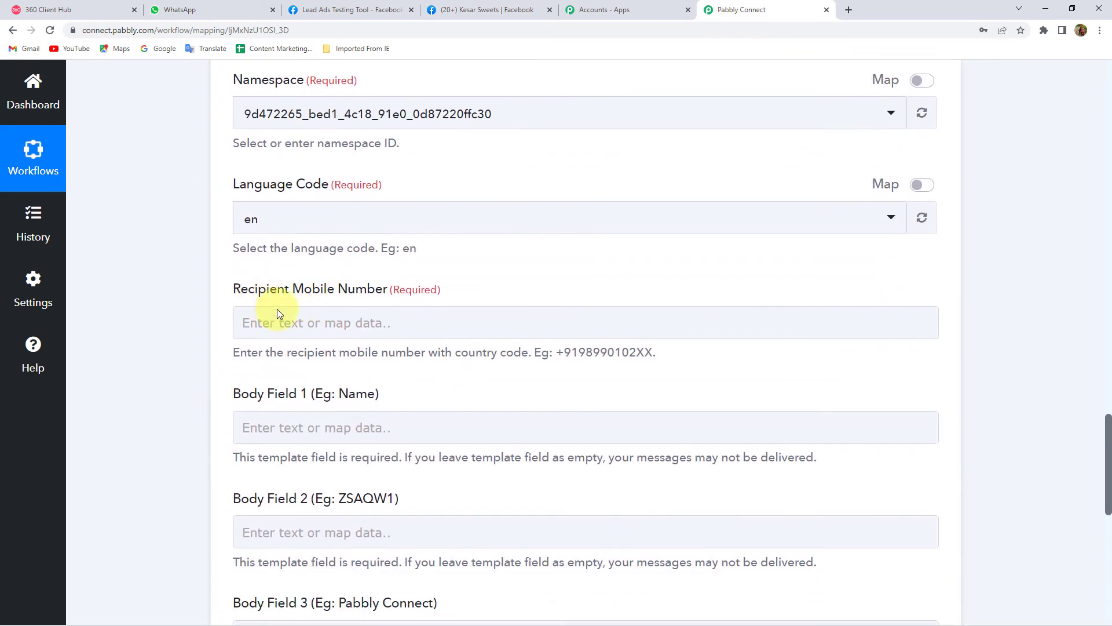
left_click(264, 330)
left_click(210, 337)
left_click(282, 322)
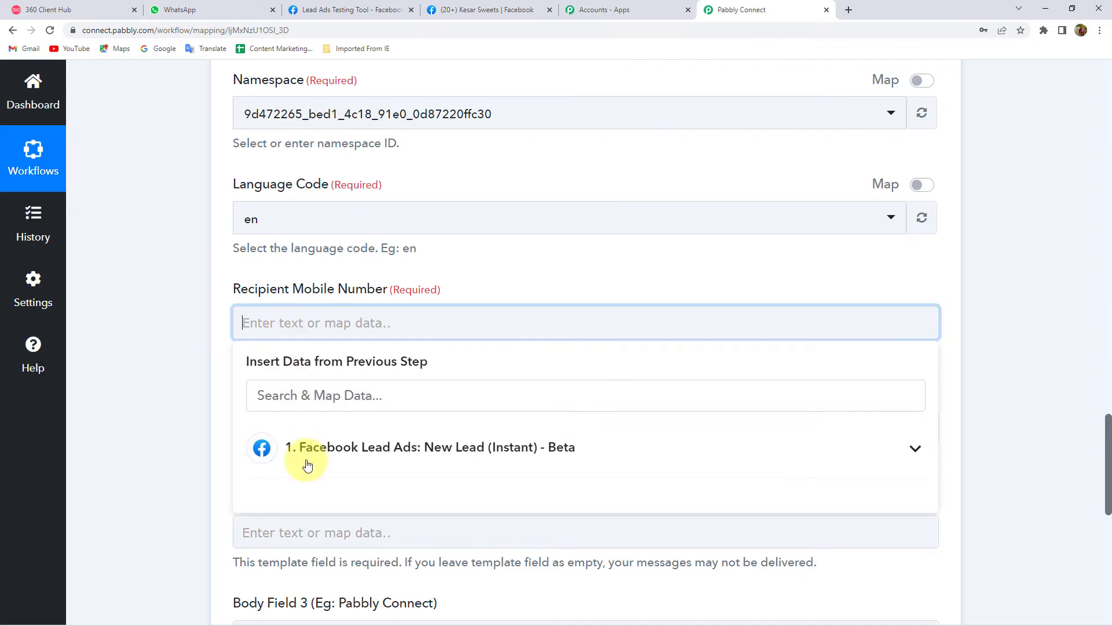
left_click(339, 452)
scroll(152, 483, "down", 2)
scroll(493, 514, "down", 1)
scroll(493, 513, "down", 4)
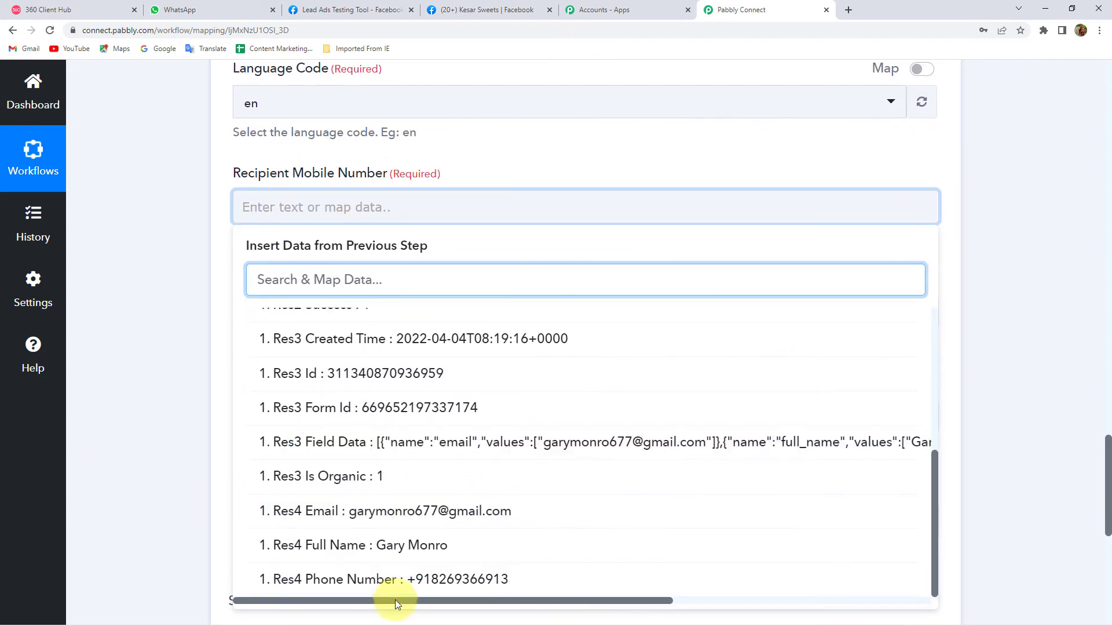
left_click(471, 582)
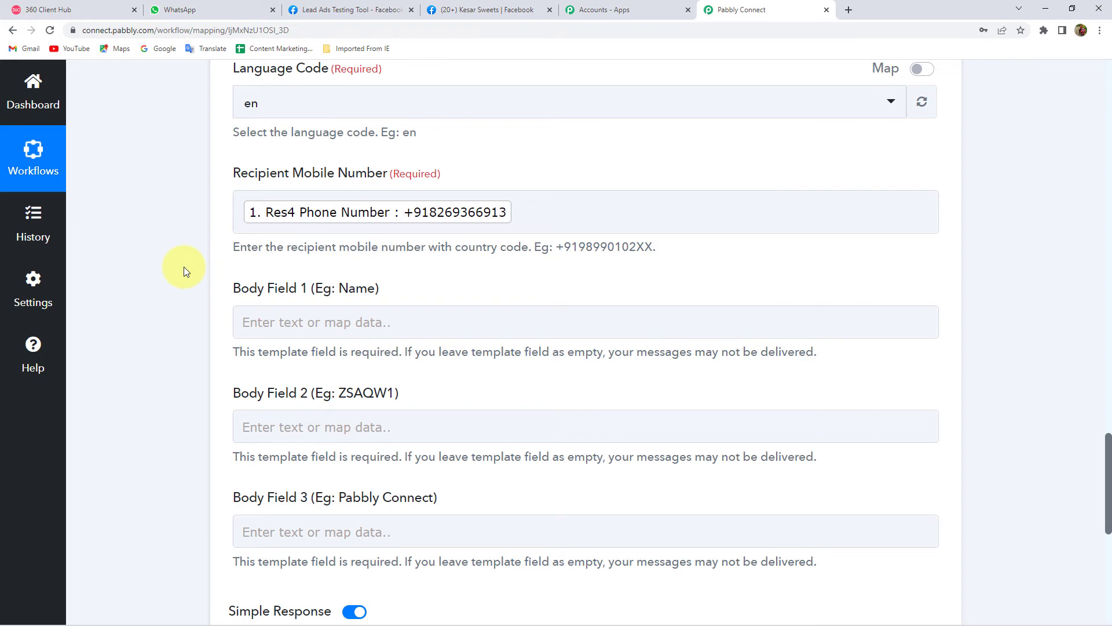
scroll(183, 266, "down", 2)
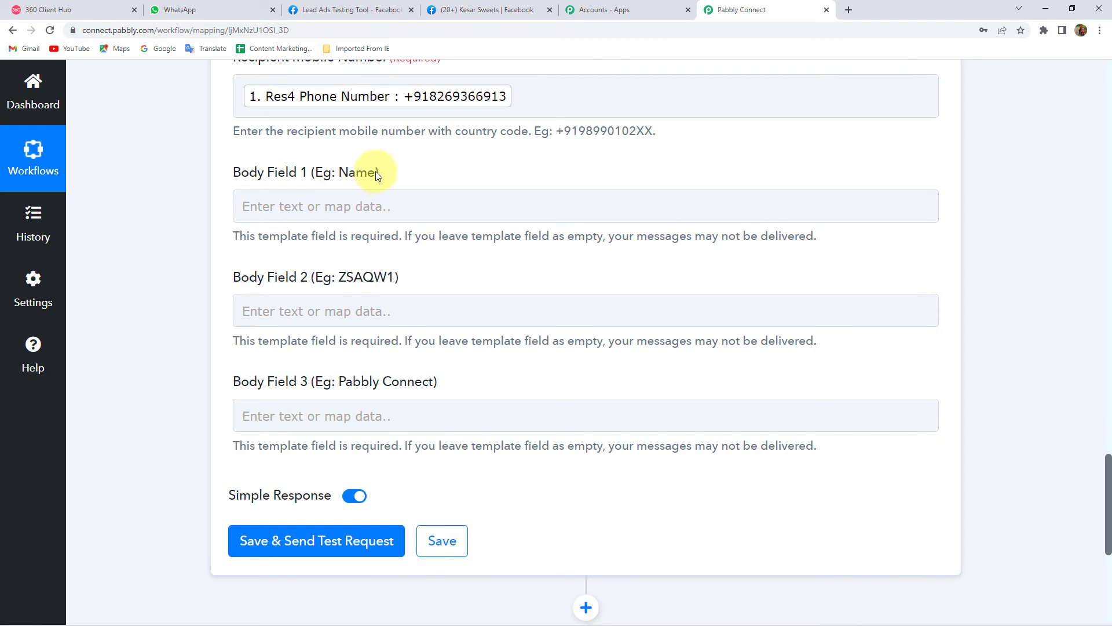
- Delete the sample name from ramadan_offer's Body {{1}} example value in the preview
left_click(50, 9)
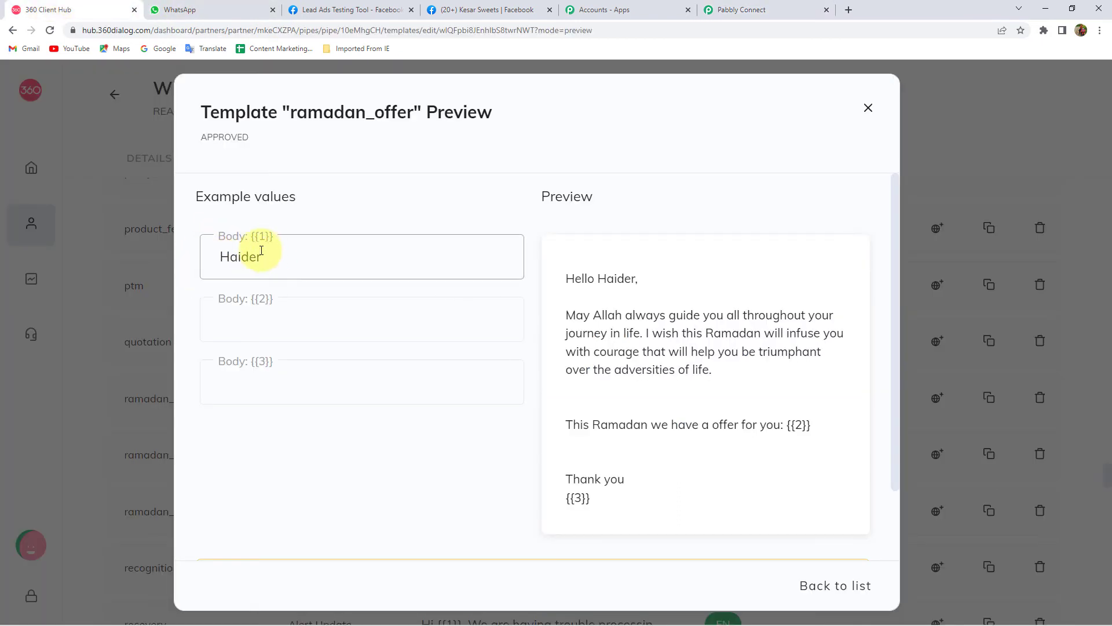
left_click_drag(300, 268, 106, 266)
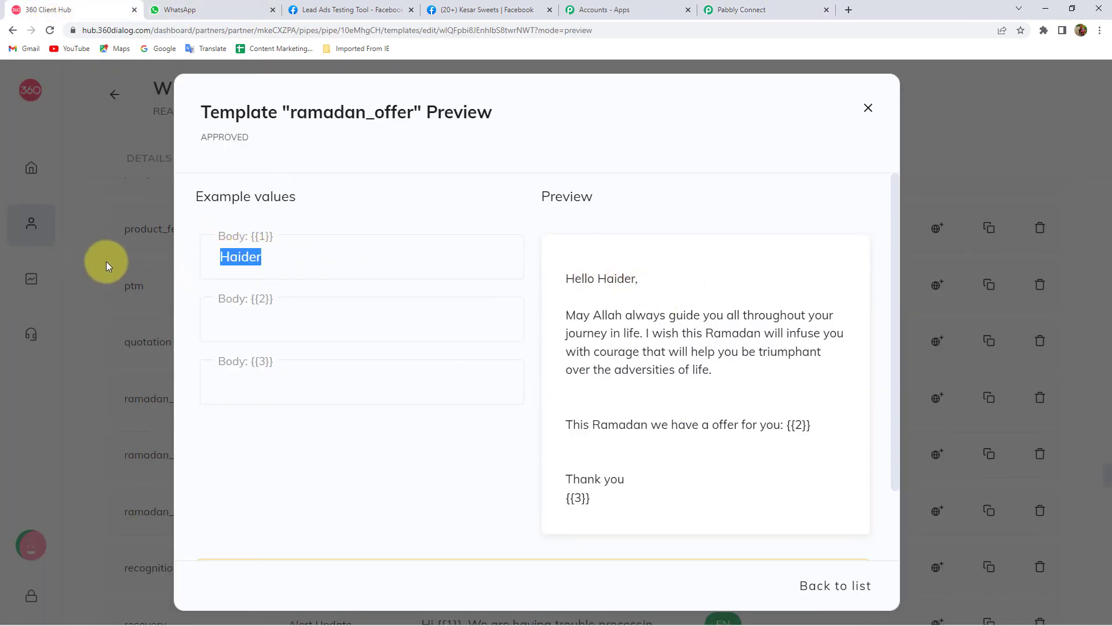
key("BackSpace")
left_click_drag(598, 277, 620, 278)
left_click(744, 14)
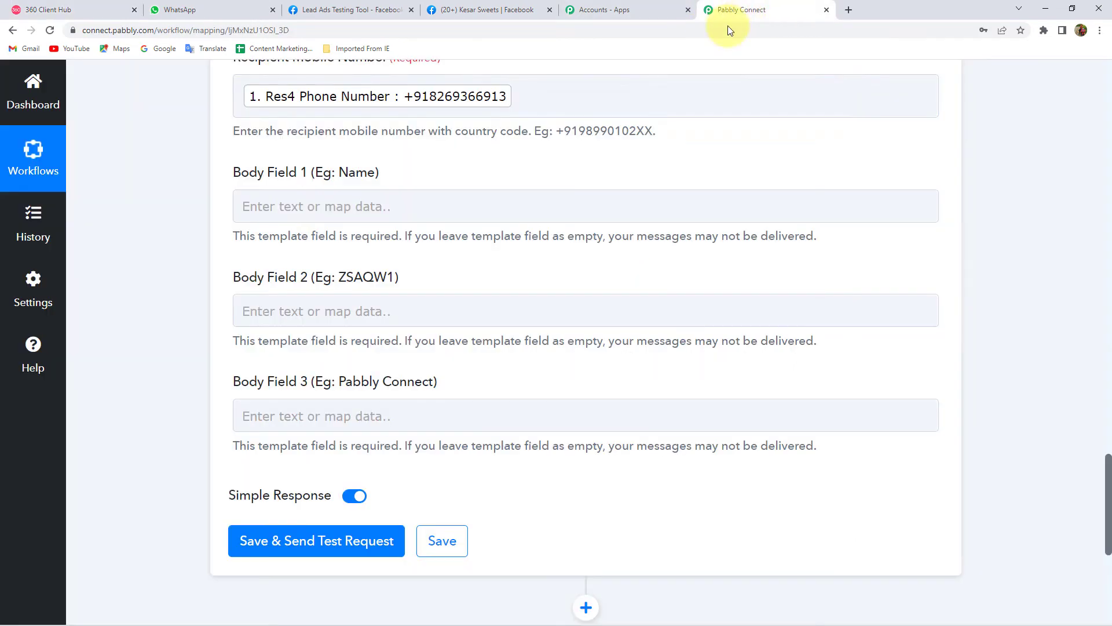
- Map the lead's Res4 Full Name from Facebook Lead Ads into Body Field 1
left_click(248, 206)
left_click(397, 328)
scroll(447, 422, "down", 6)
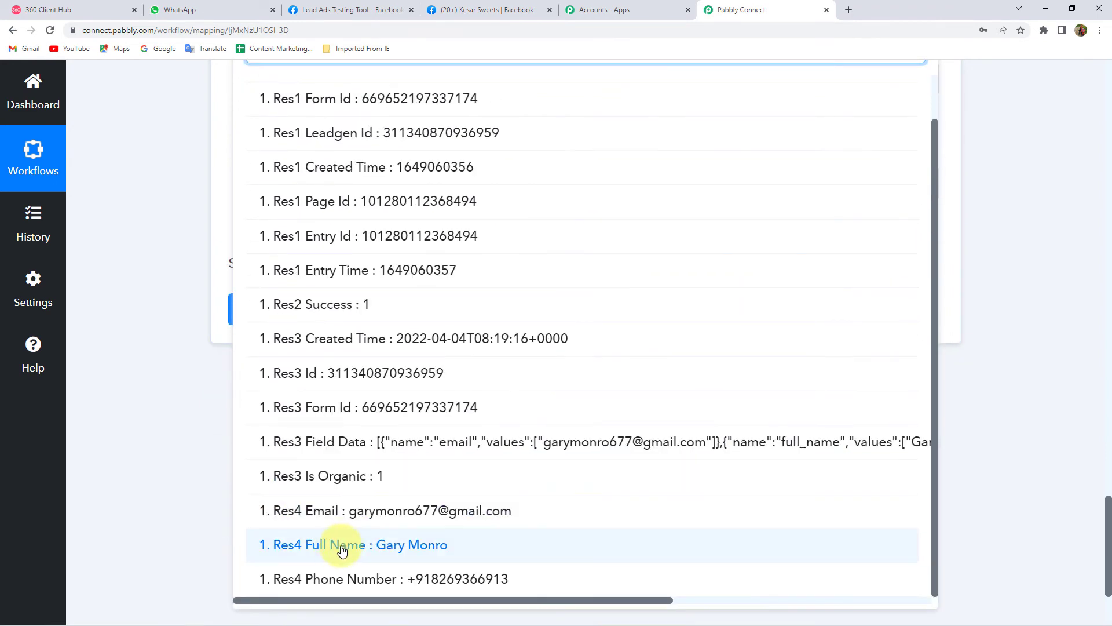
left_click(336, 550)
scroll(197, 177, "up", 2)
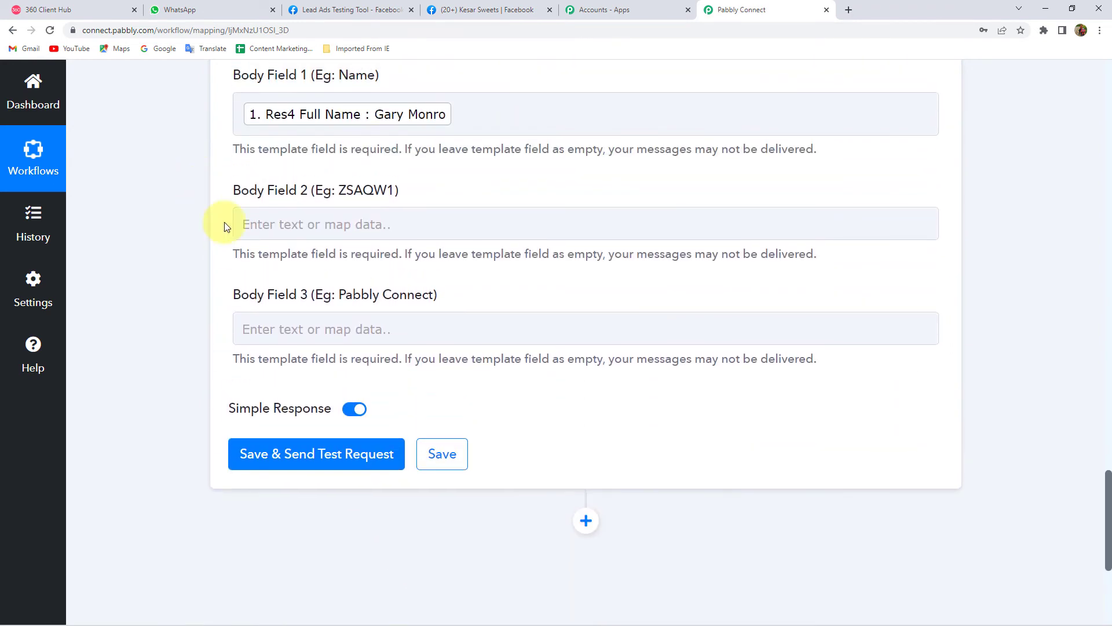
- Enter '20% off on Kaju Katli' in Body Field 2
left_click(330, 228)
type("20")
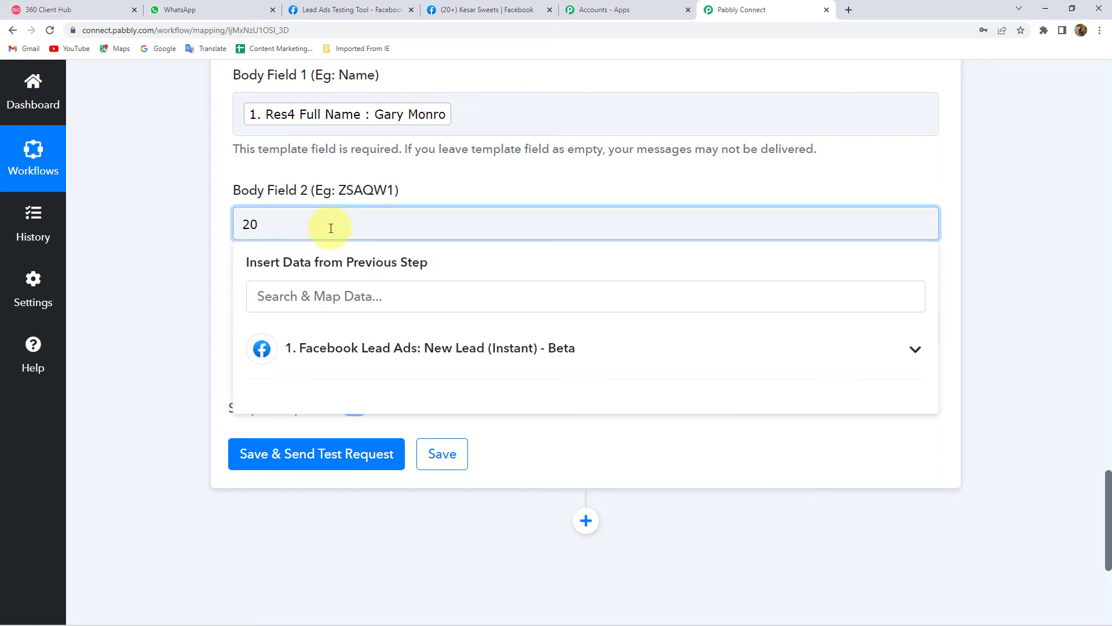
type("% off on Kaju Katli")
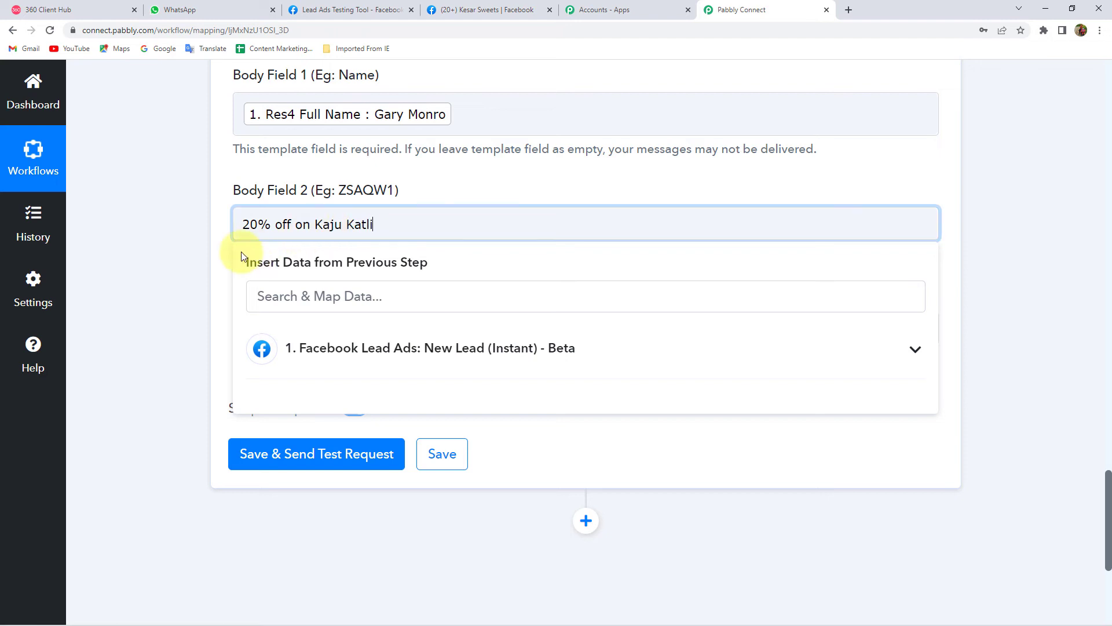
left_click(196, 242)
scroll(196, 243, "down", 1)
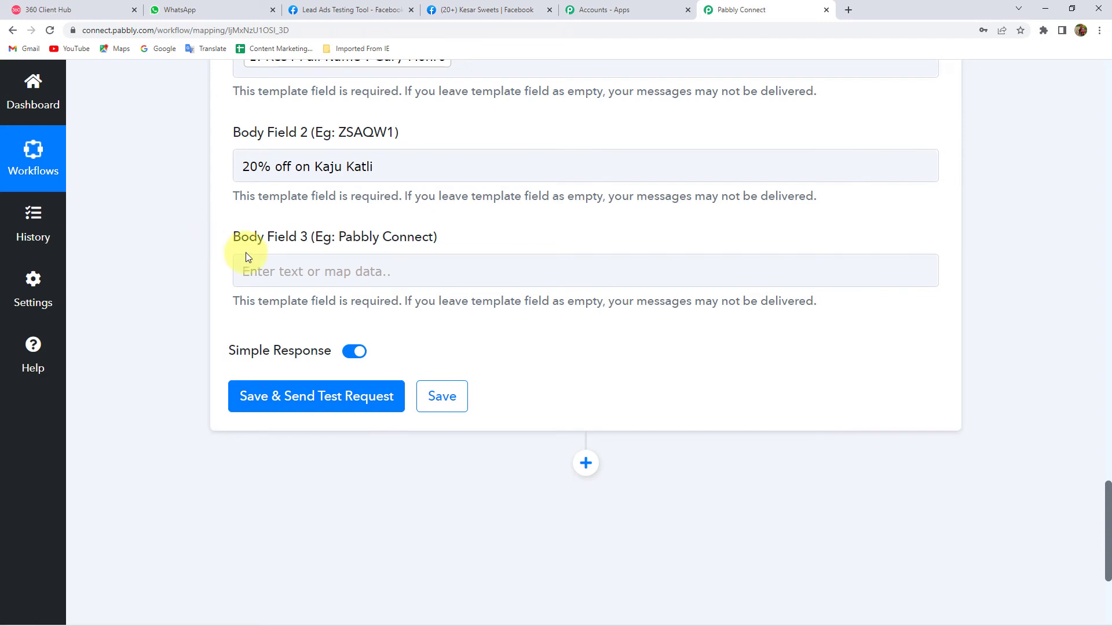
- Enter 'Kesar Sweets' in Body Field 3
left_click(292, 275)
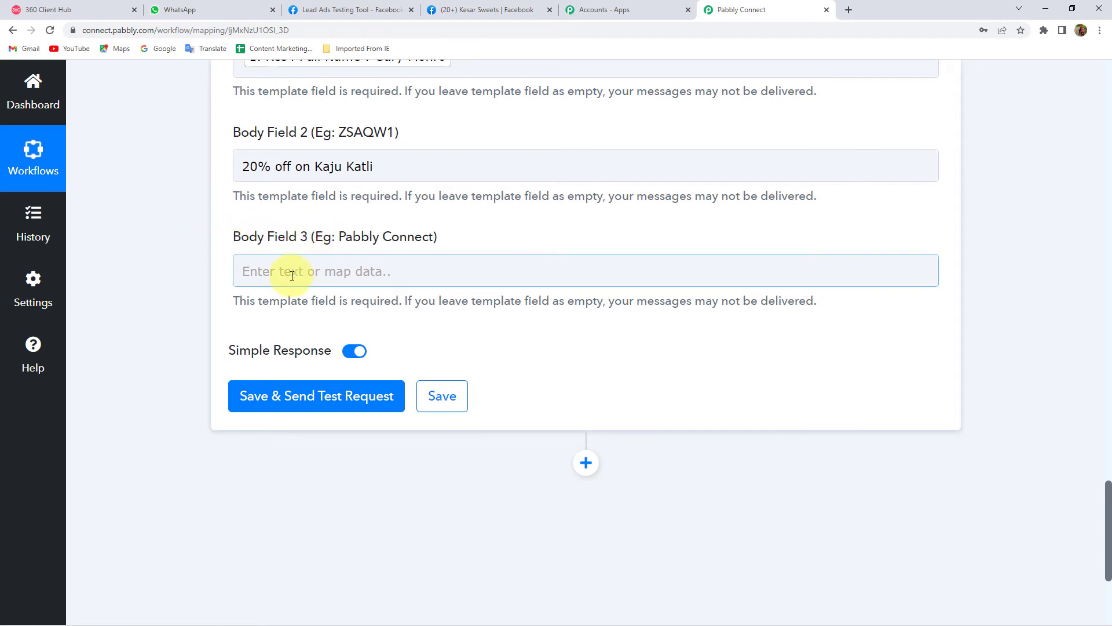
left_click(318, 275)
type("Kesar Sweets")
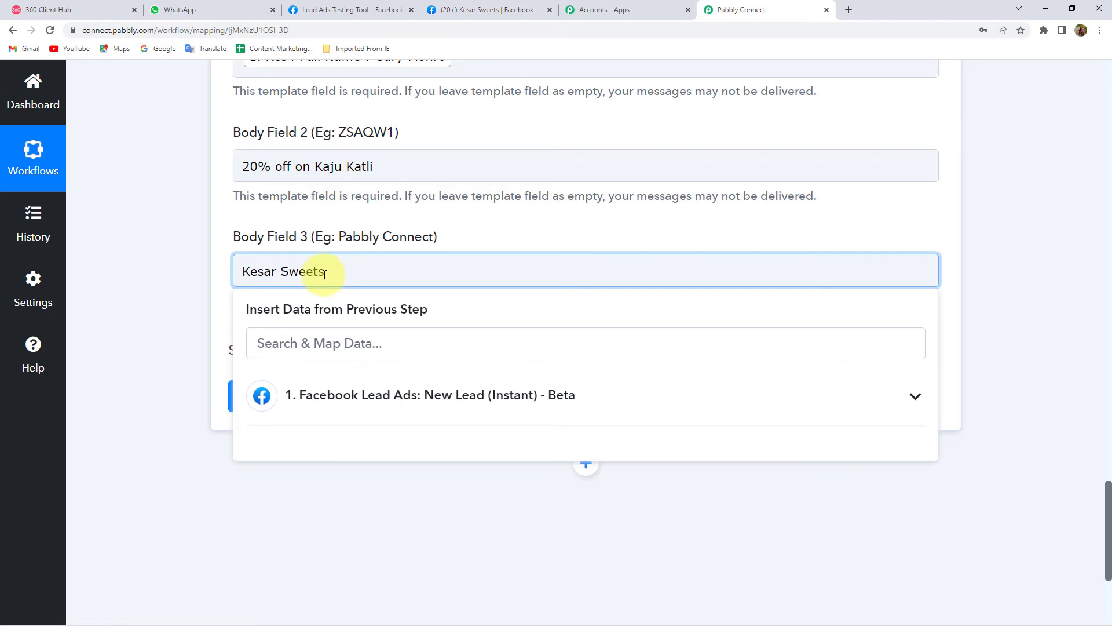
left_click(145, 297)
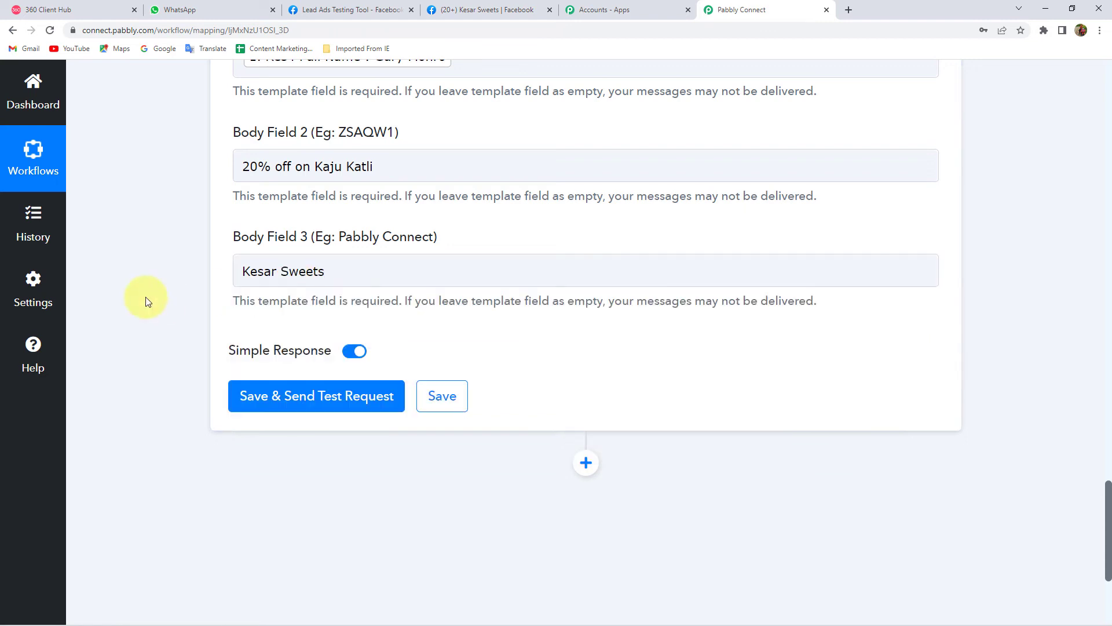
scroll(187, 316, "down", 1)
scroll(188, 316, "up", 3)
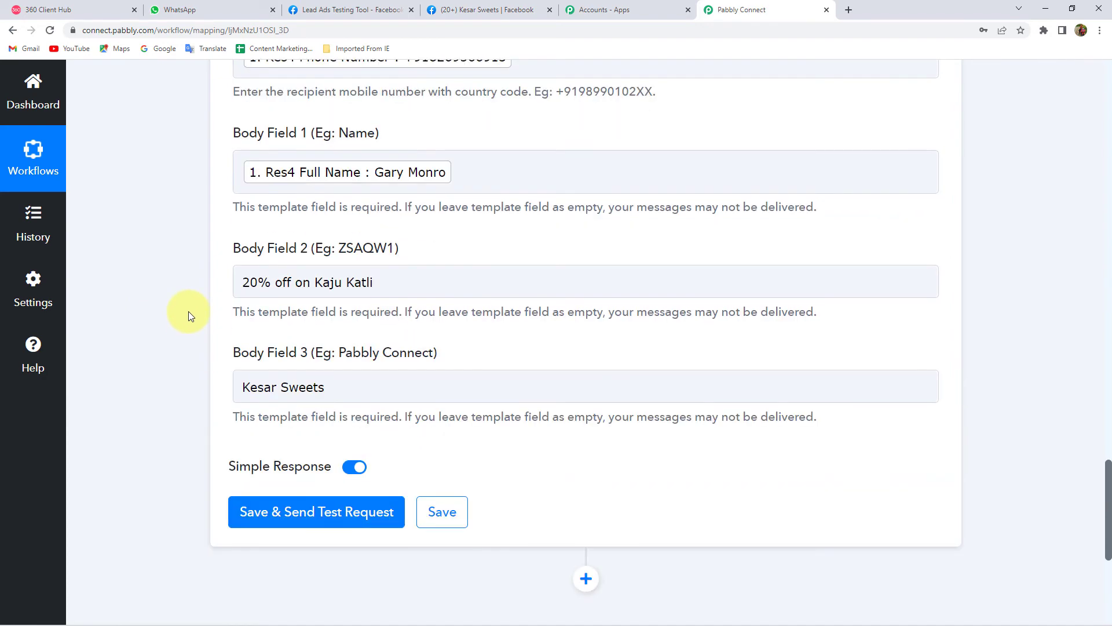
- Save the action, send the test template message, and review the Response Received
scroll(189, 316, "up", 9)
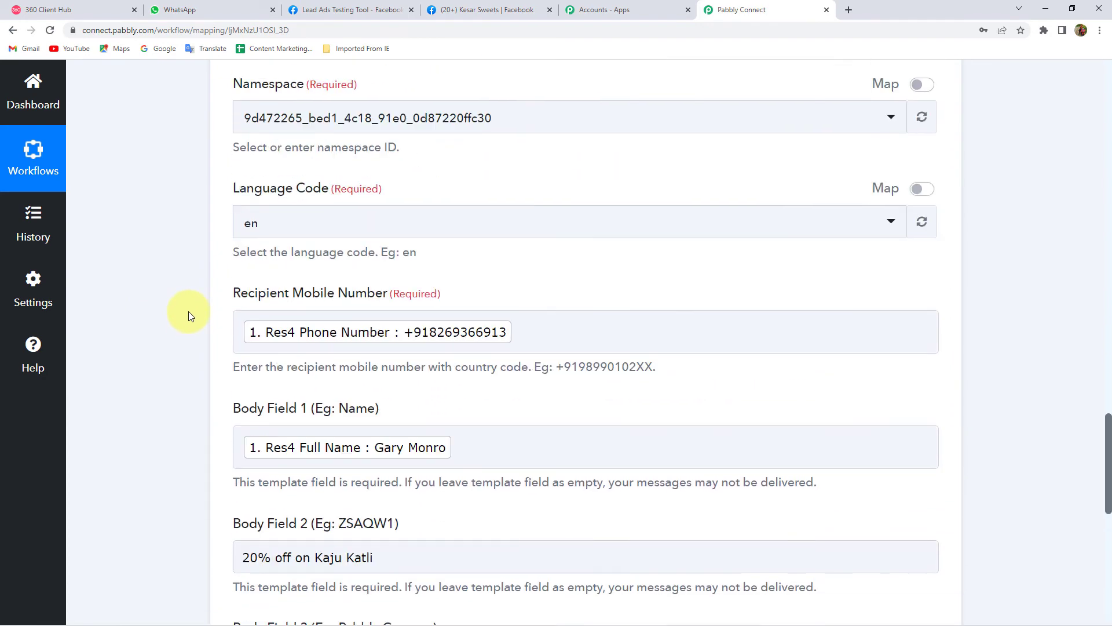
scroll(200, 318, "down", 2)
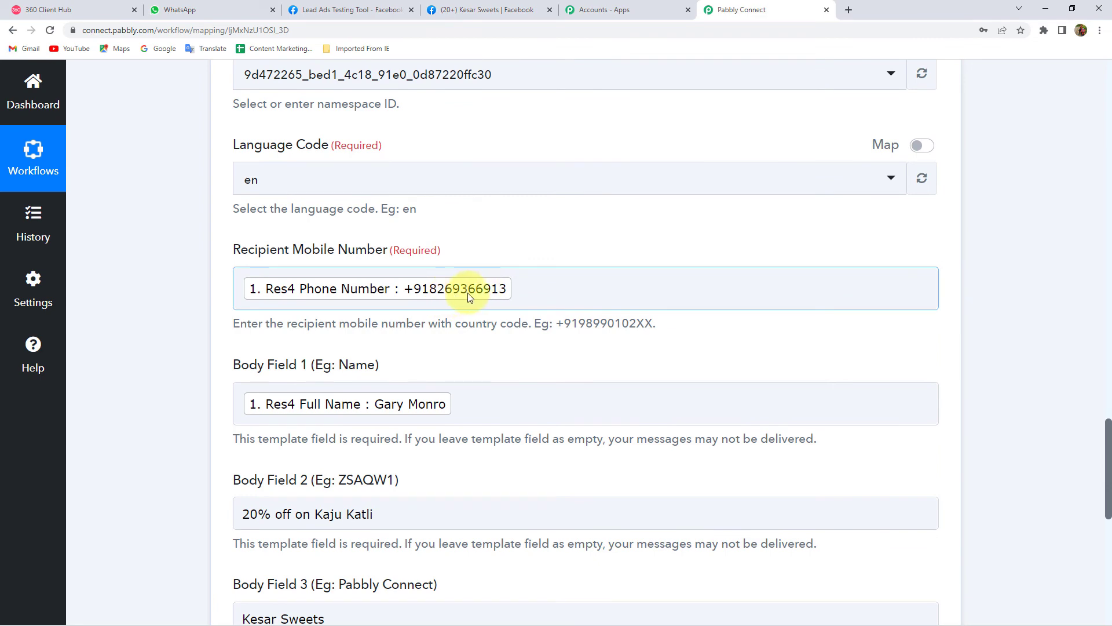
scroll(148, 290, "down", 1)
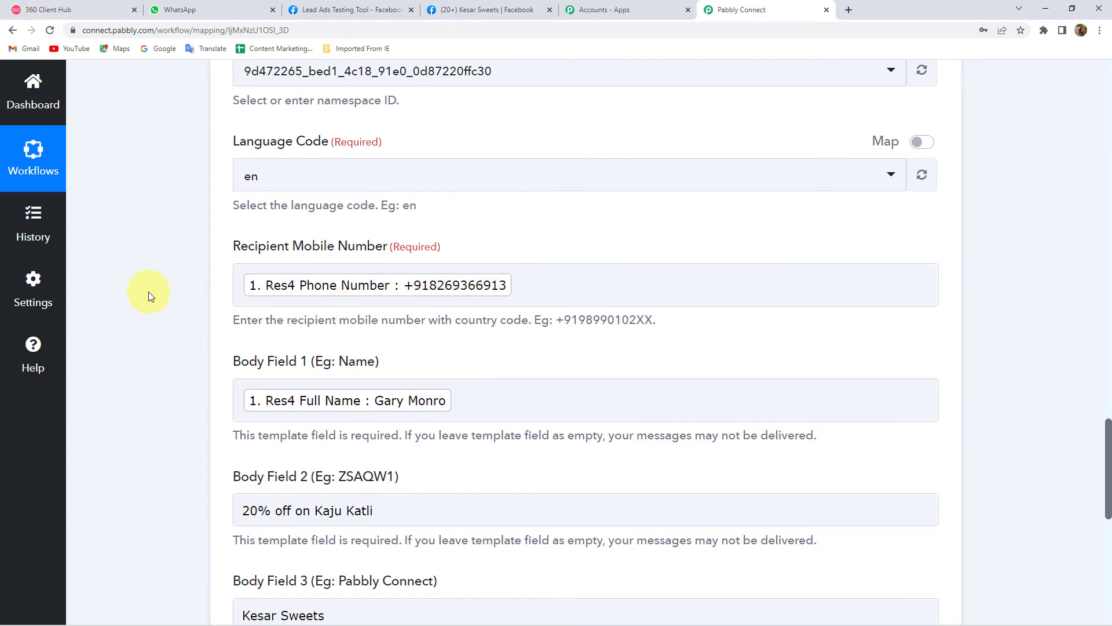
scroll(148, 291, "down", 6)
left_click(278, 396)
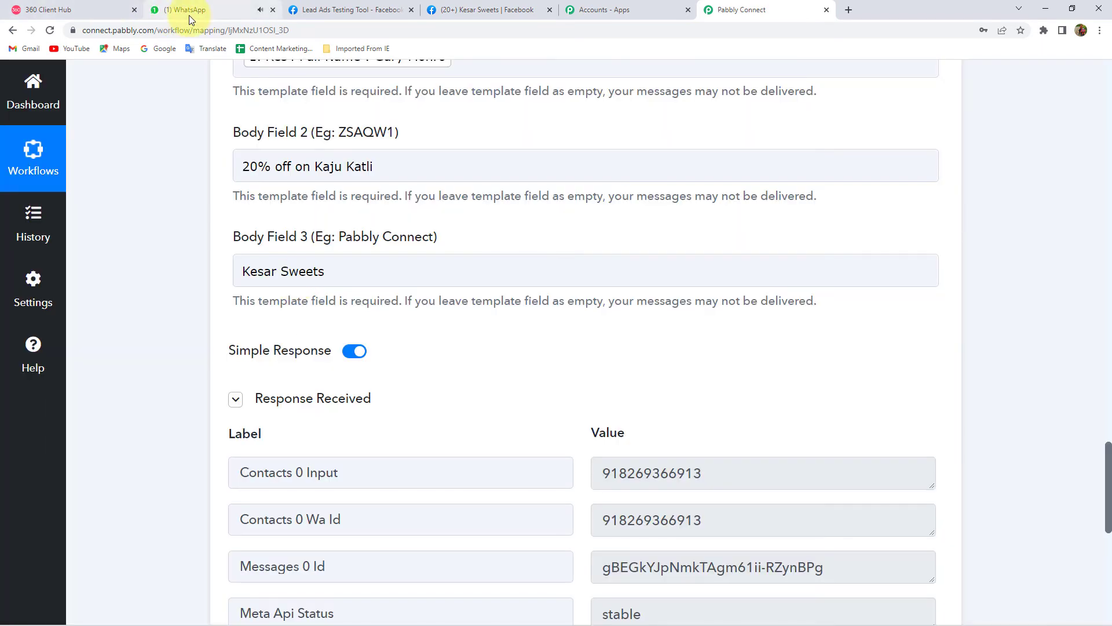
scroll(168, 252, "up", 5)
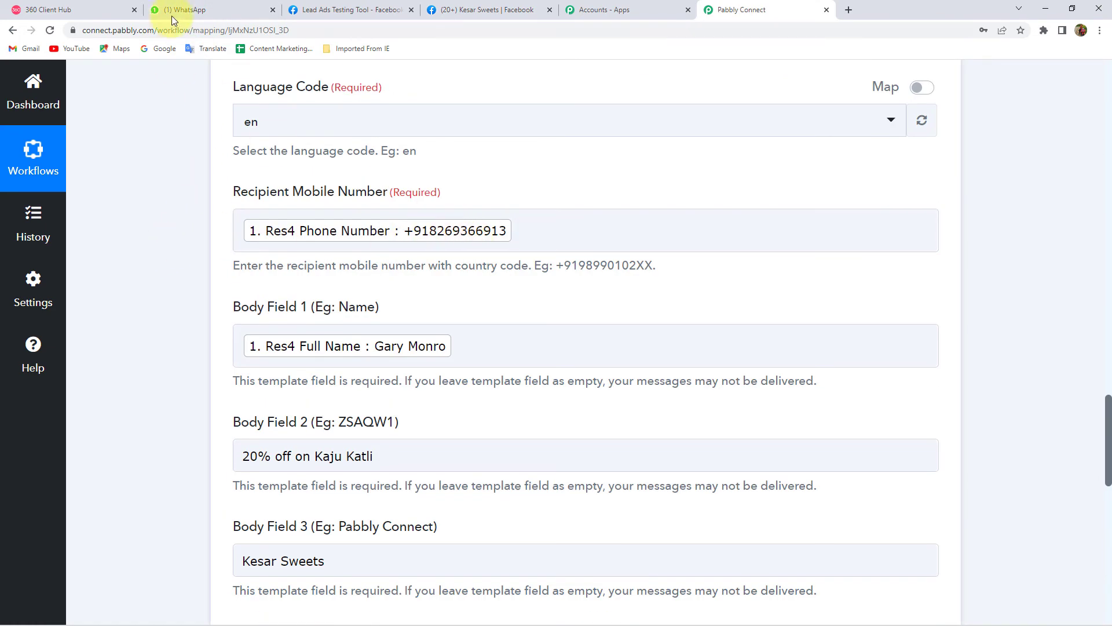
- Read the new WhatsApp chat's Ramadan message offering 20% off Kaju Katli from Kesar Sweets
left_click(191, 16)
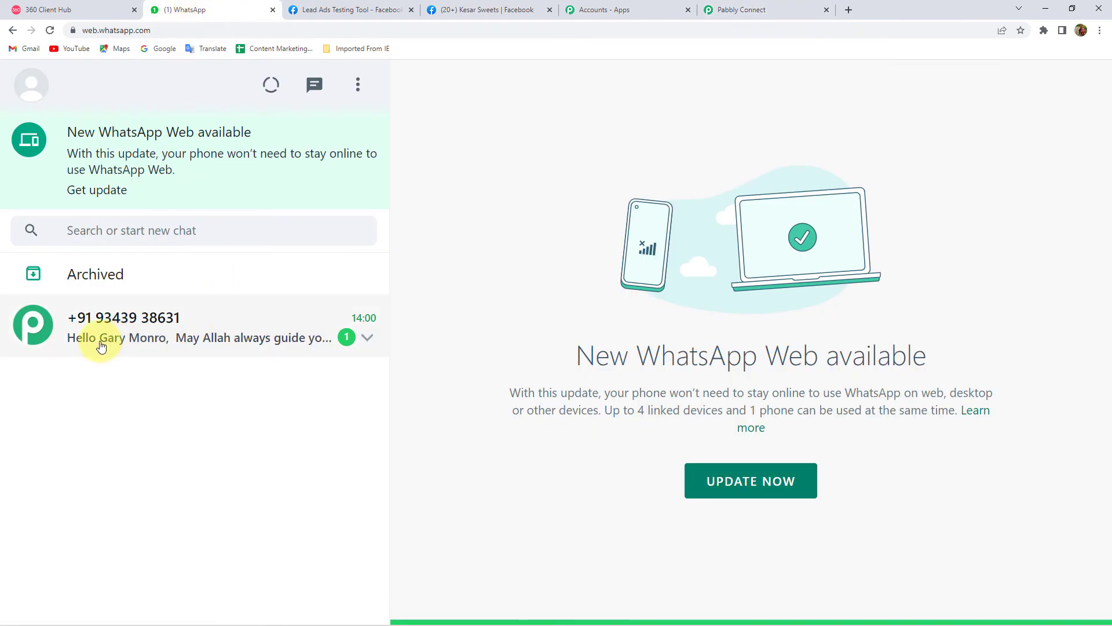
left_click(136, 340)
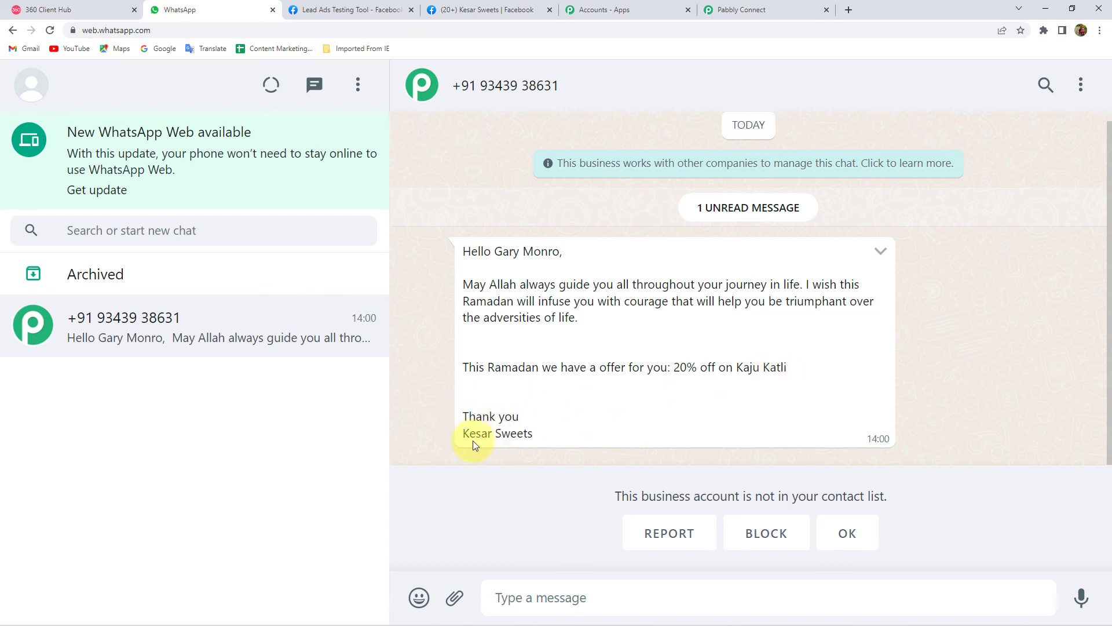
- Save the 360Dialog WhatsApp action step and dismiss the success confirmation
left_click(759, 9)
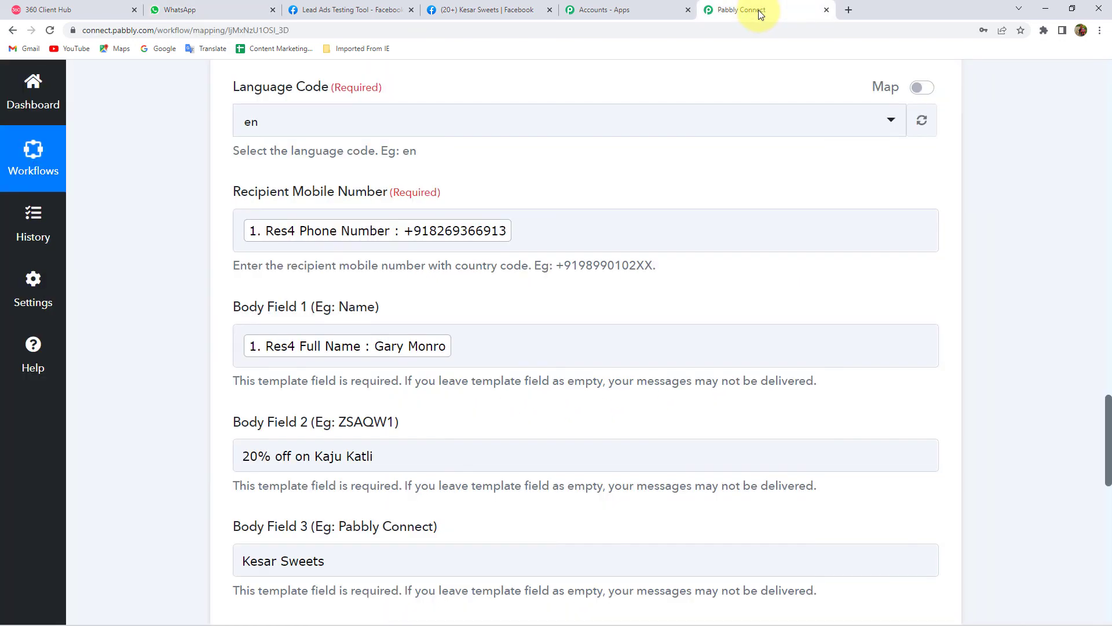
scroll(183, 300, "down", 15)
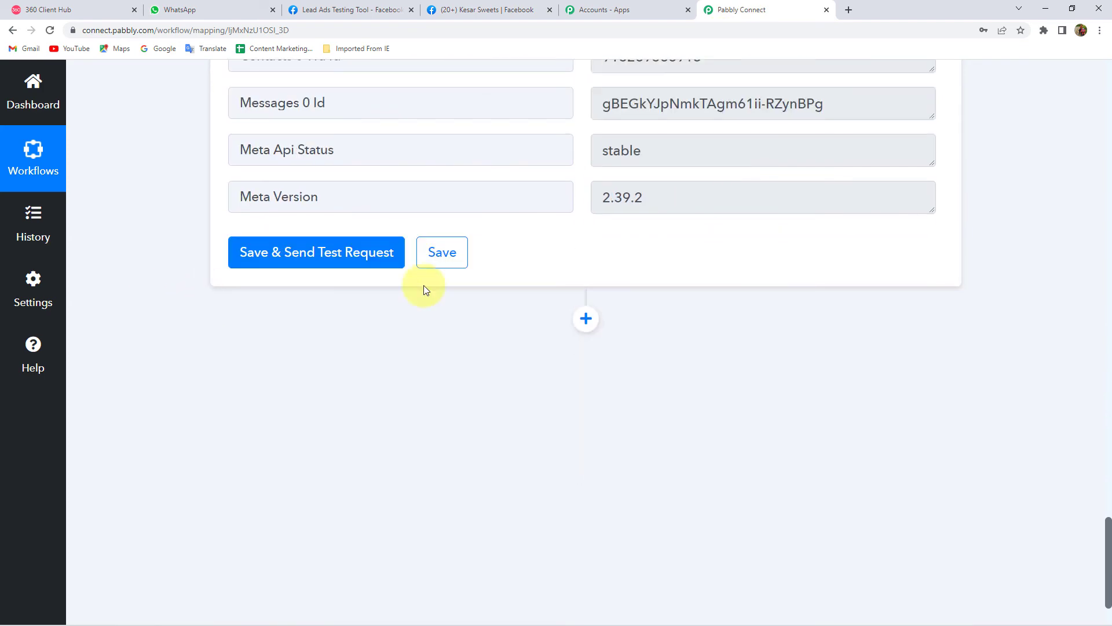
left_click(445, 253)
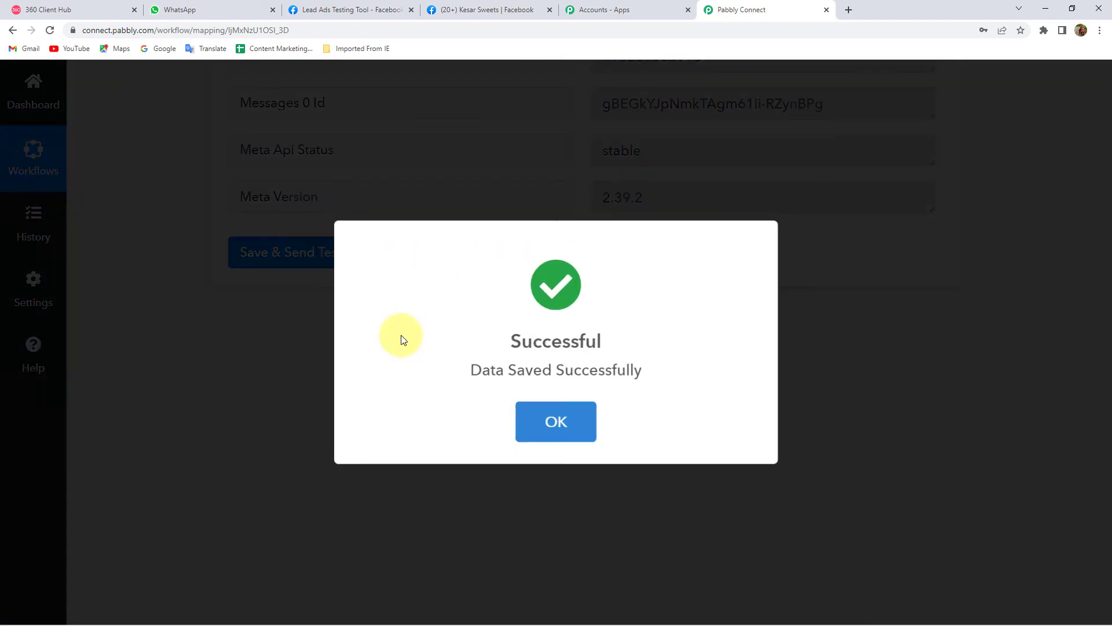
left_click(555, 425)
- Collapse both the WhatsApp action and the Facebook Lead Ads trigger steps
scroll(440, 405, "up", 7)
scroll(439, 405, "up", 15)
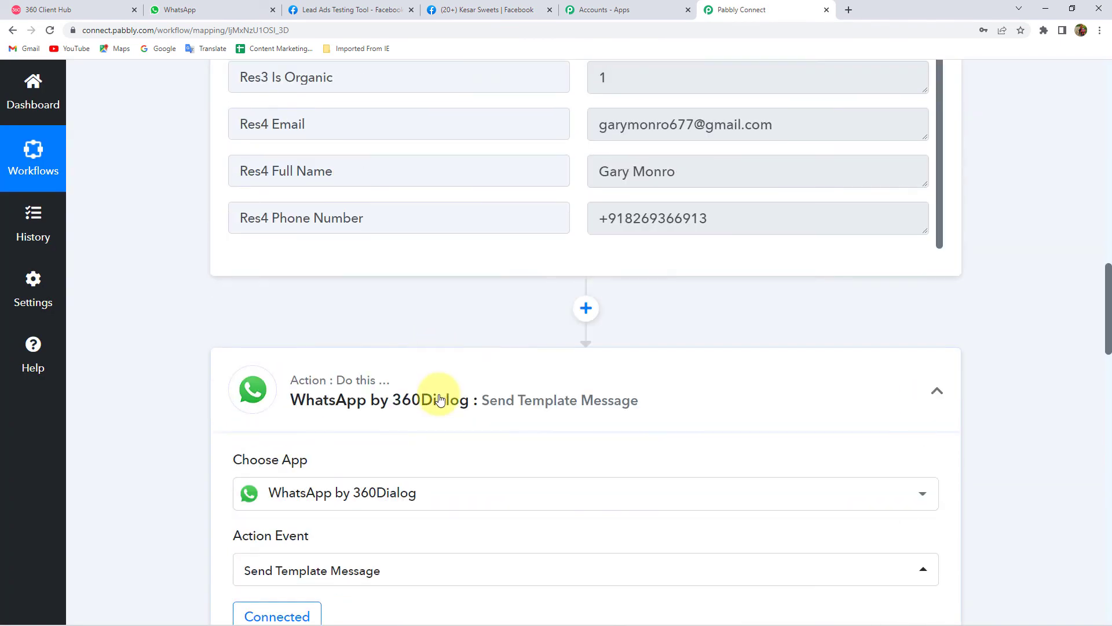
left_click(432, 394)
scroll(252, 270, "up", 15)
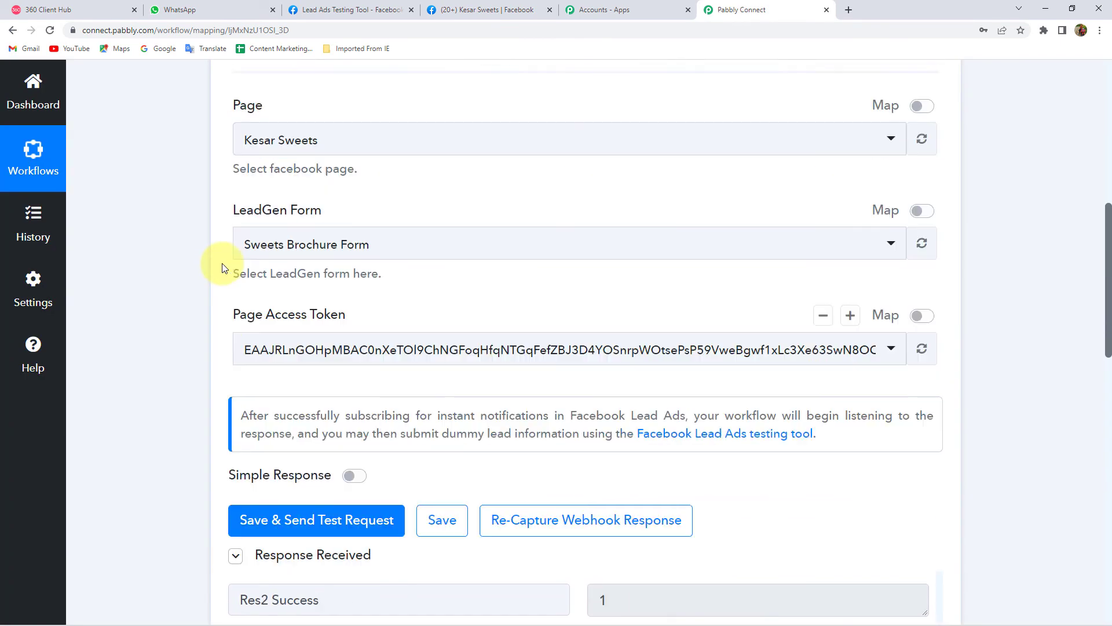
scroll(509, 131, "up", 2)
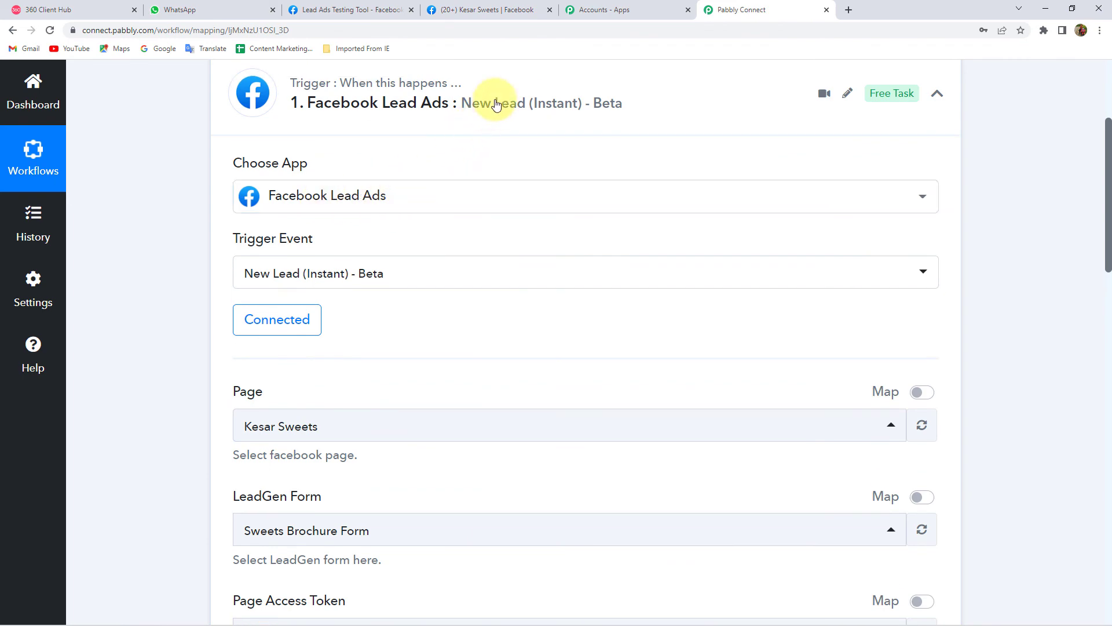
left_click(496, 104)
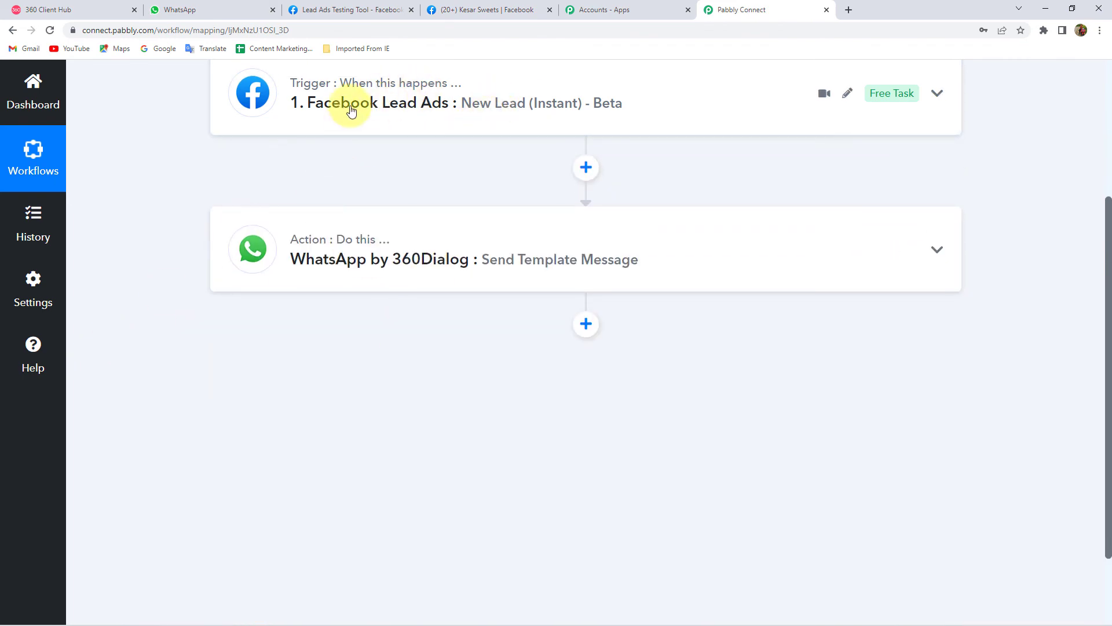
left_click(347, 116)
scroll(183, 219, "down", 3)
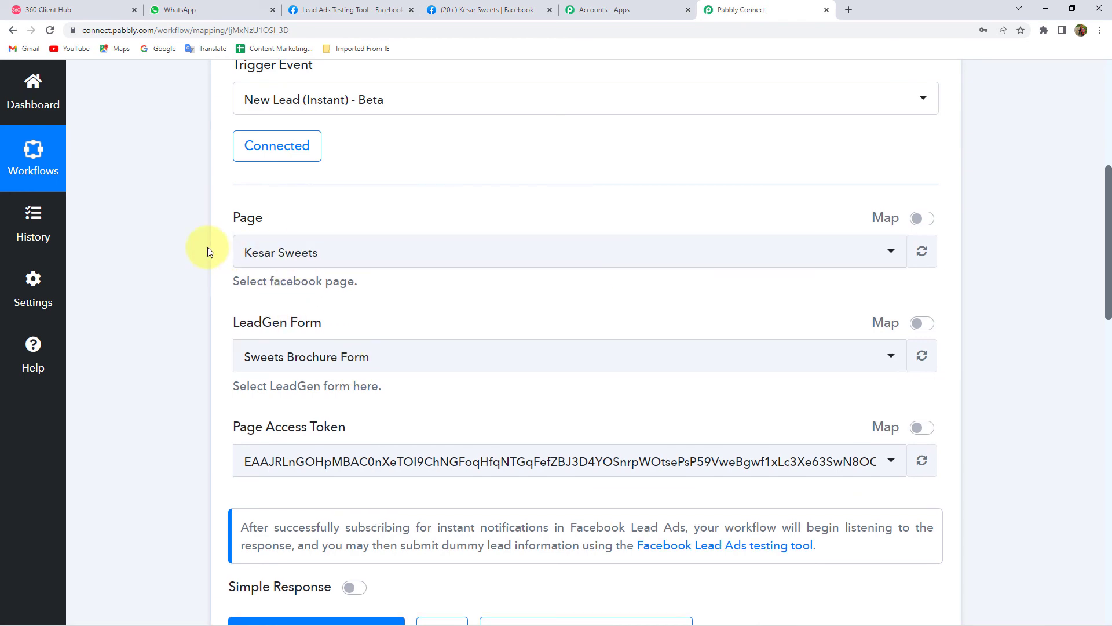
scroll(208, 249, "up", 4)
scroll(208, 247, "up", 3)
left_click(381, 326)
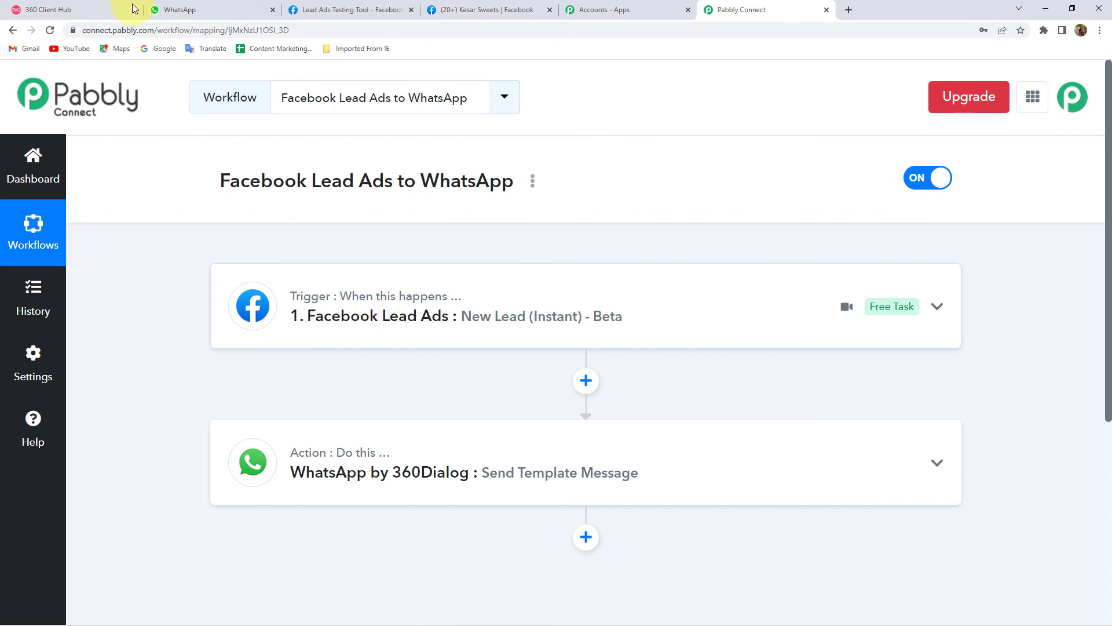
left_click(161, 10)
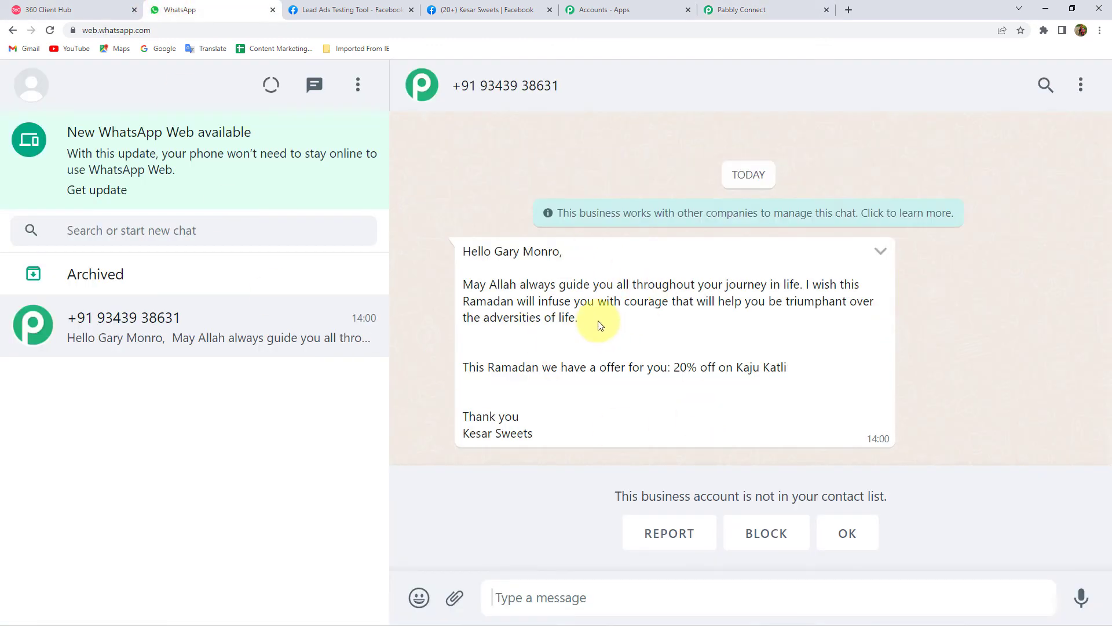
left_click_drag(497, 251, 559, 254)
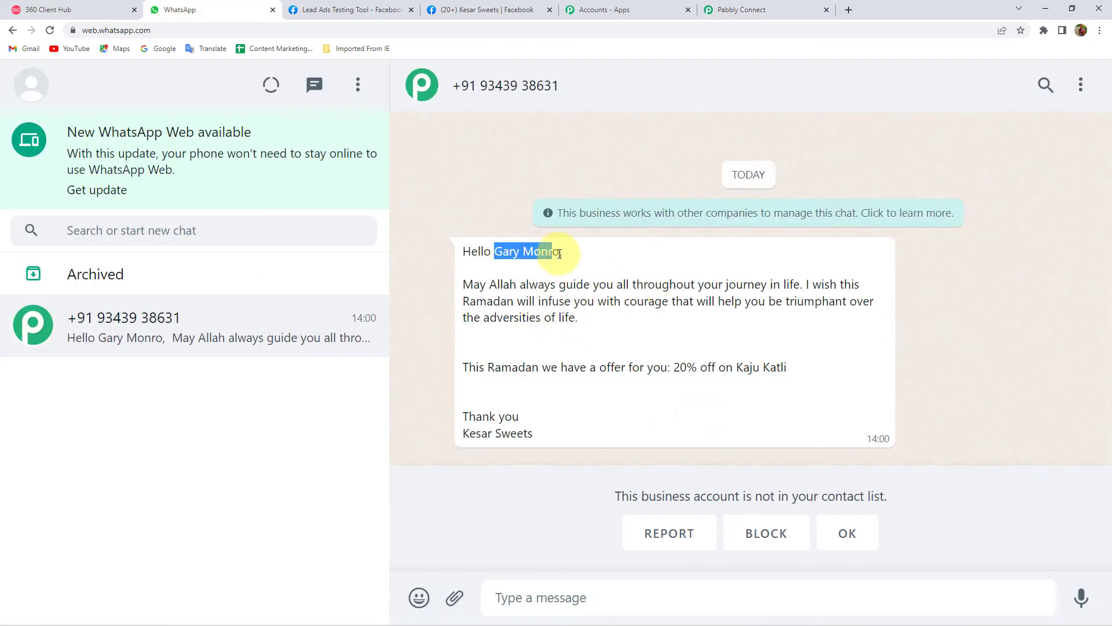
left_click_drag(674, 368, 791, 376)
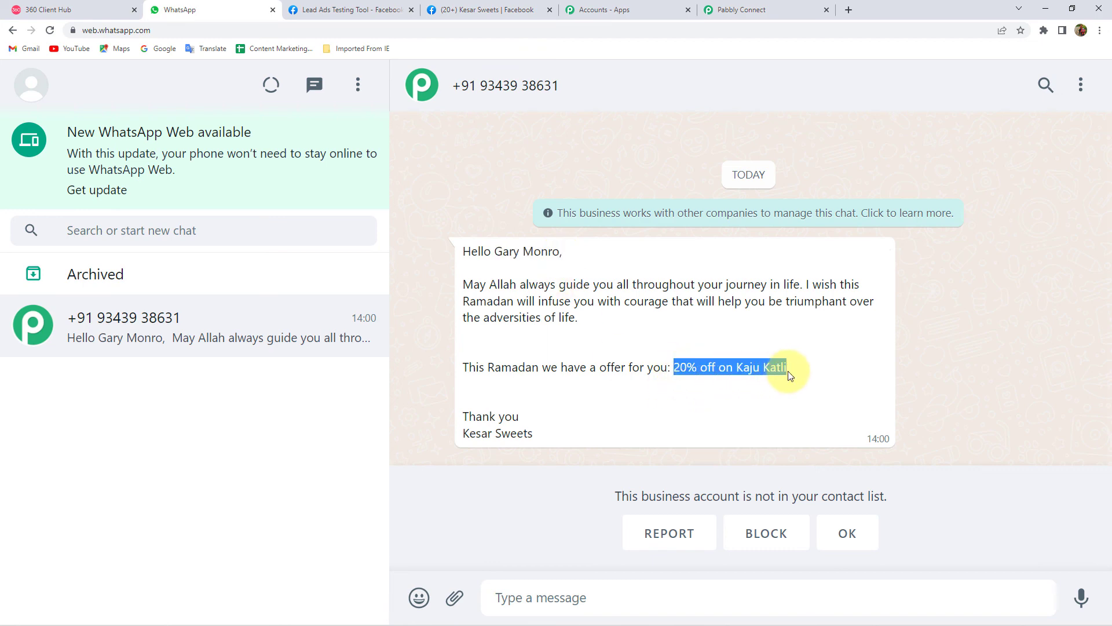
left_click(654, 184)
left_click(705, 6)
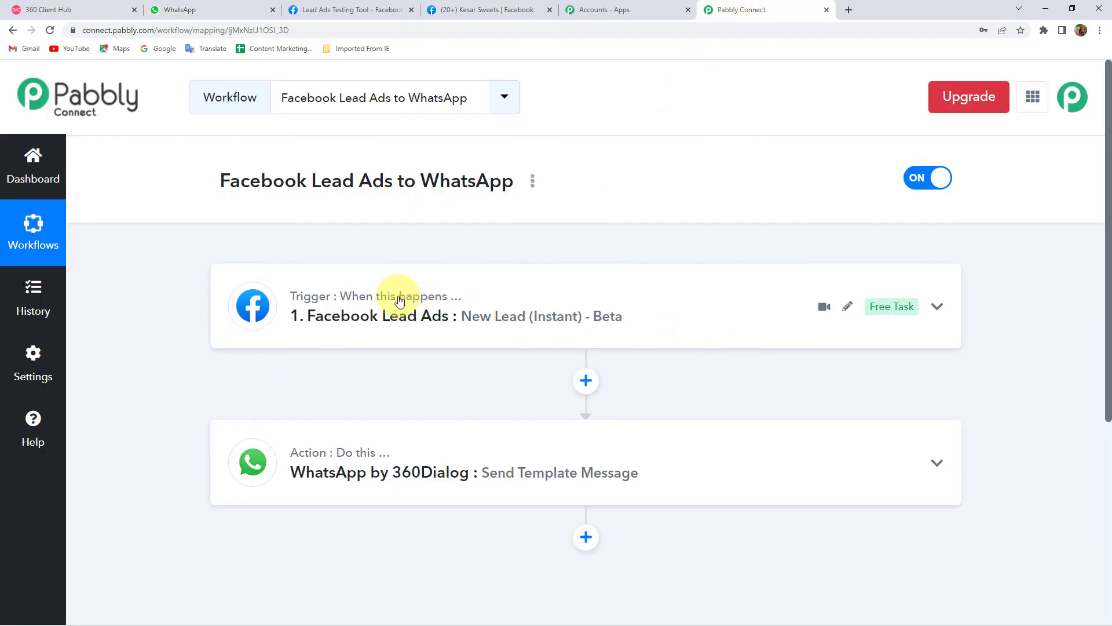